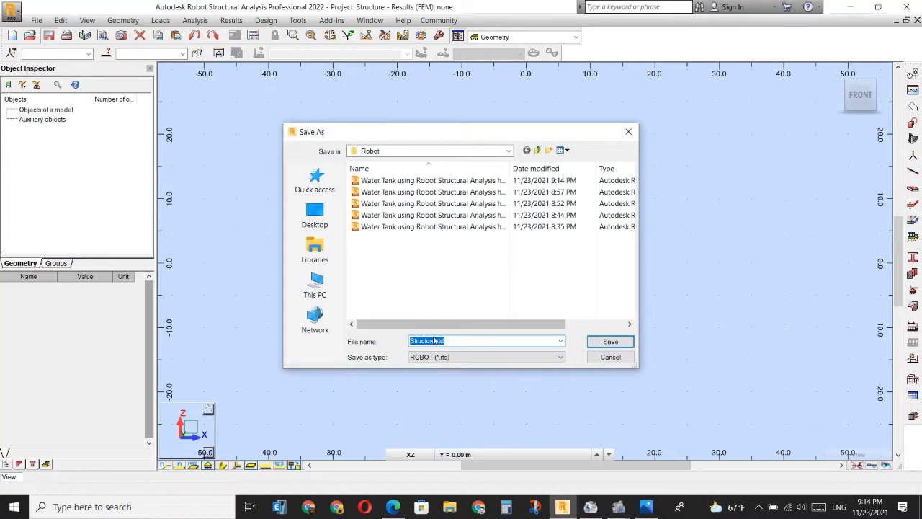
Step: Save the project in the Robot folder as Water Tank Lecture 4, basing the name on an existing Water Tank file
{"action": "left_click", "coordinate": [413, 228]}
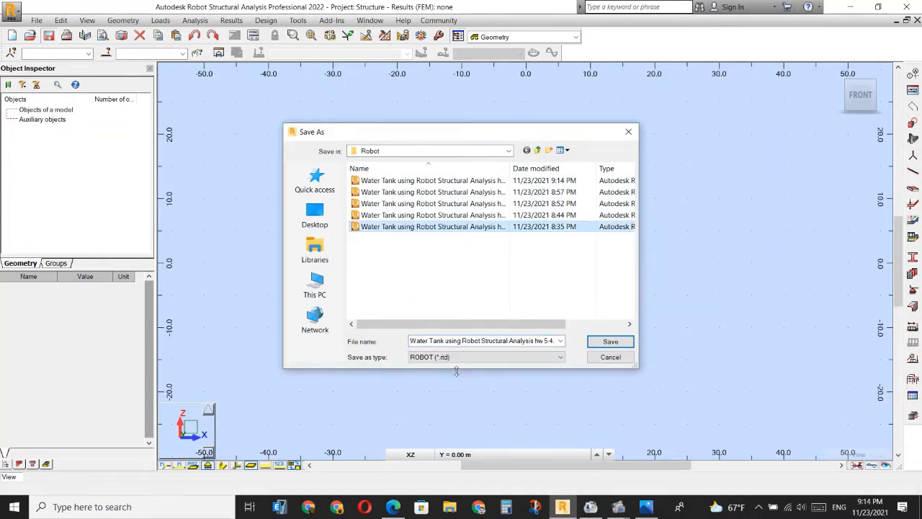
{"action": "triple_click", "coordinate": [447, 340]}
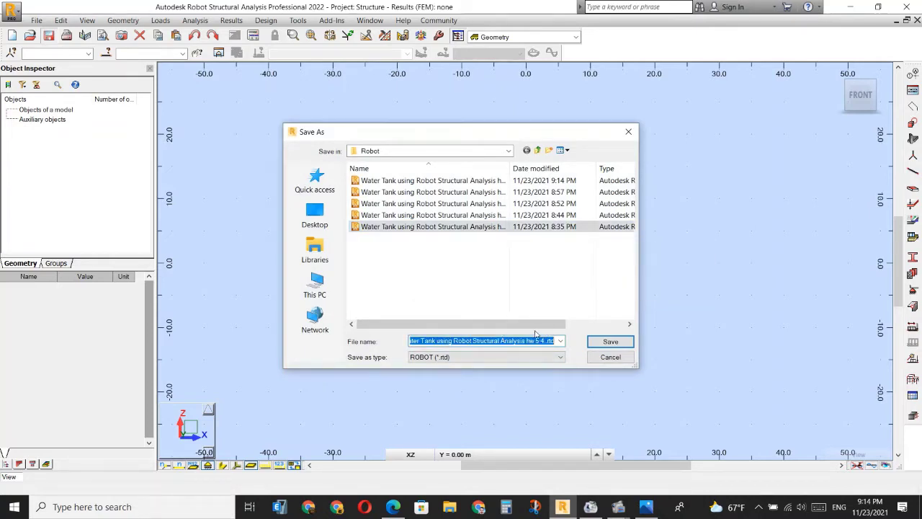
{"action": "left_click_drag", "start_coordinate": [437, 340], "coordinate": [556, 342]}
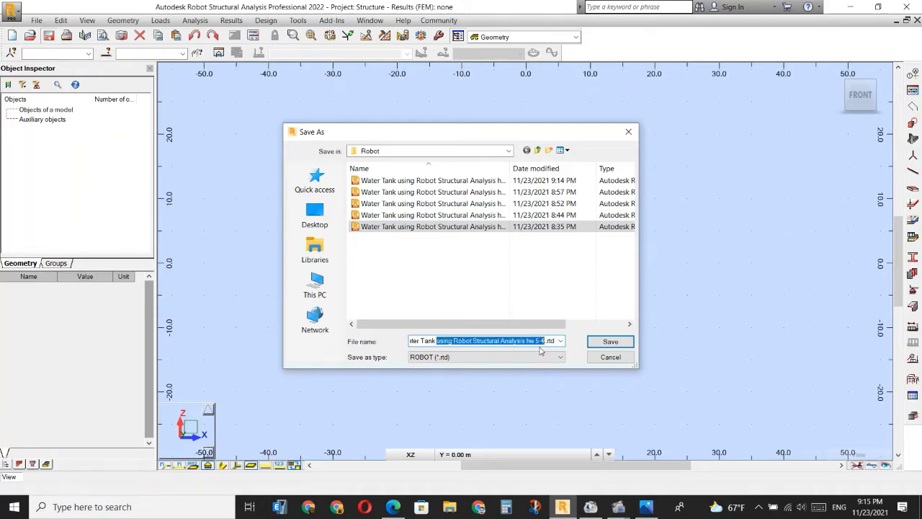
{"action": "type", "text": "Lecture"}
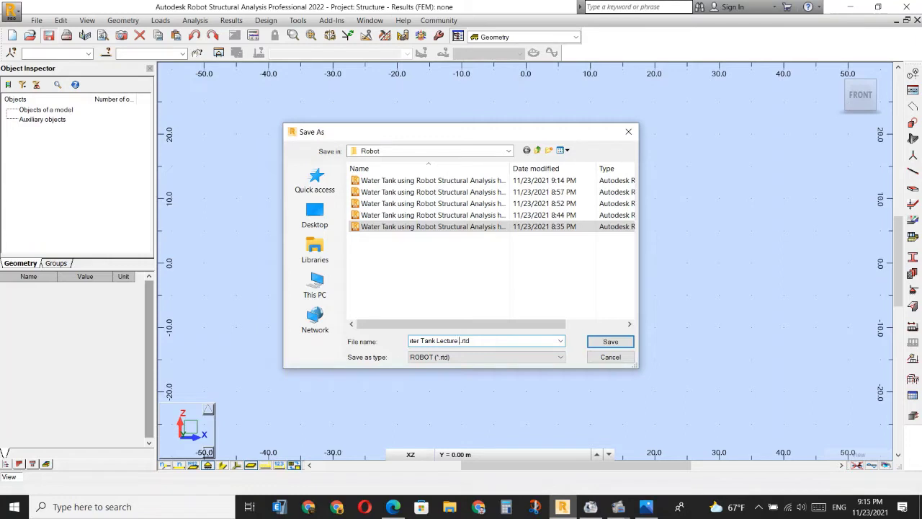
{"action": "key", "text": "Return"}
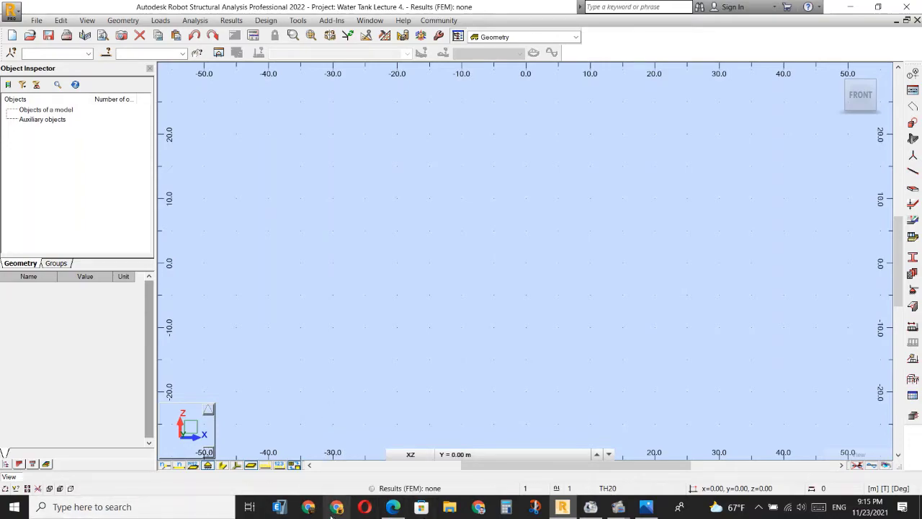
Step: Switch to the lecture PDF in Edge and review the circular water tank example's requirements, diameter, height and wall thickness
{"action": "mouse_move", "coordinate": [416, 504]}
{"action": "left_click", "coordinate": [396, 470]}
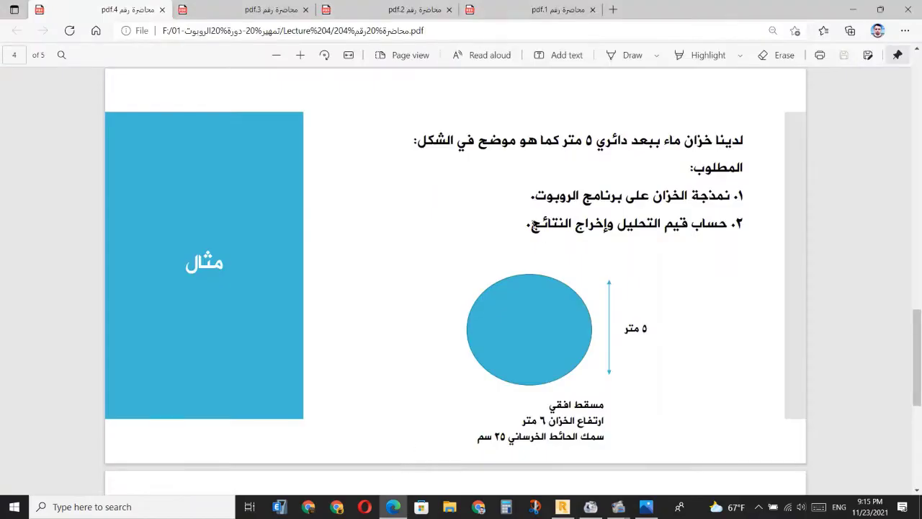
{"action": "left_click_drag", "start_coordinate": [742, 140], "coordinate": [478, 434]}
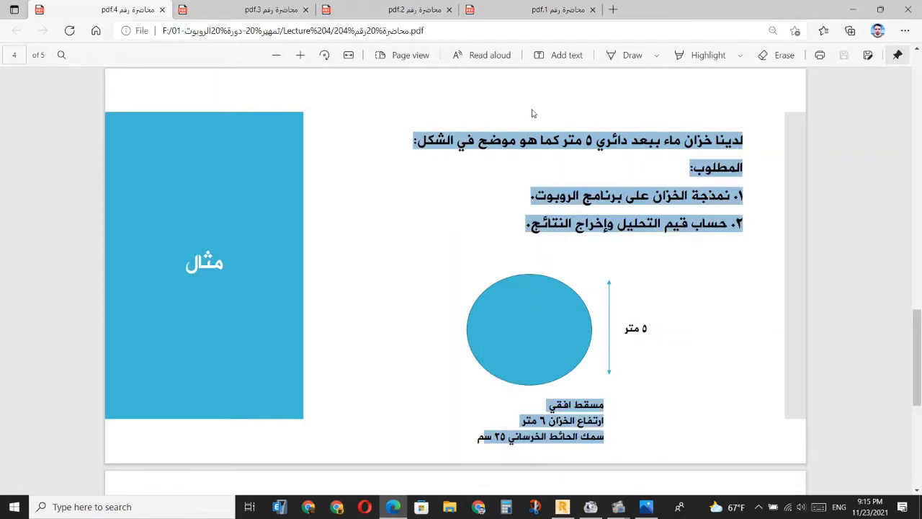
{"action": "left_click_drag", "start_coordinate": [606, 142], "coordinate": [527, 142]}
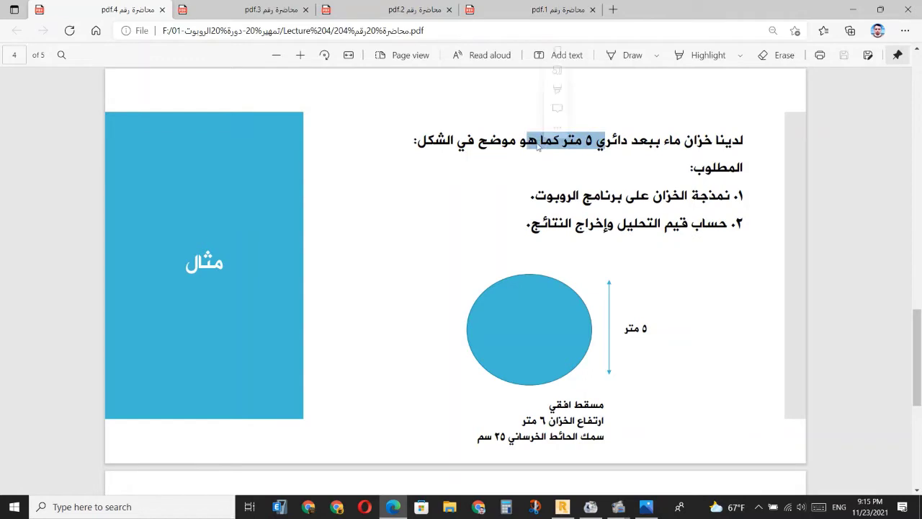
{"action": "left_click_drag", "start_coordinate": [723, 196], "coordinate": [534, 197]}
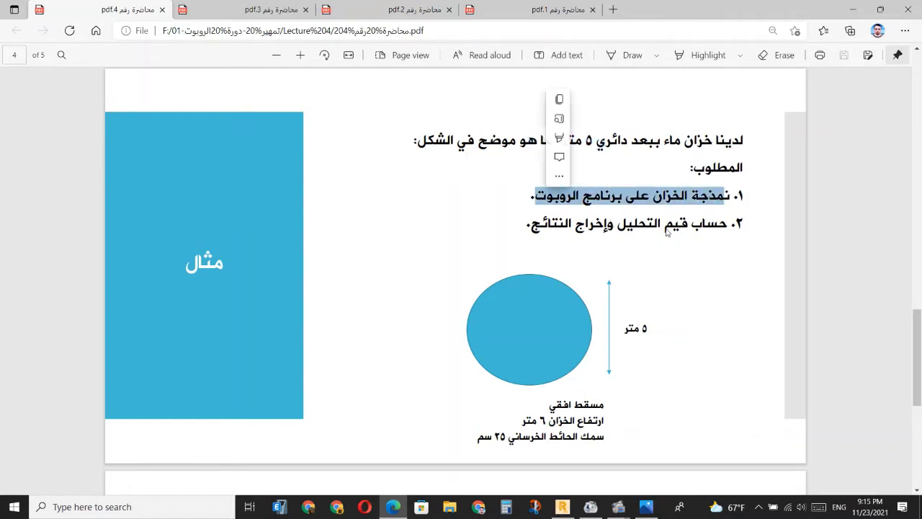
{"action": "left_click_drag", "start_coordinate": [680, 225], "coordinate": [542, 222]}
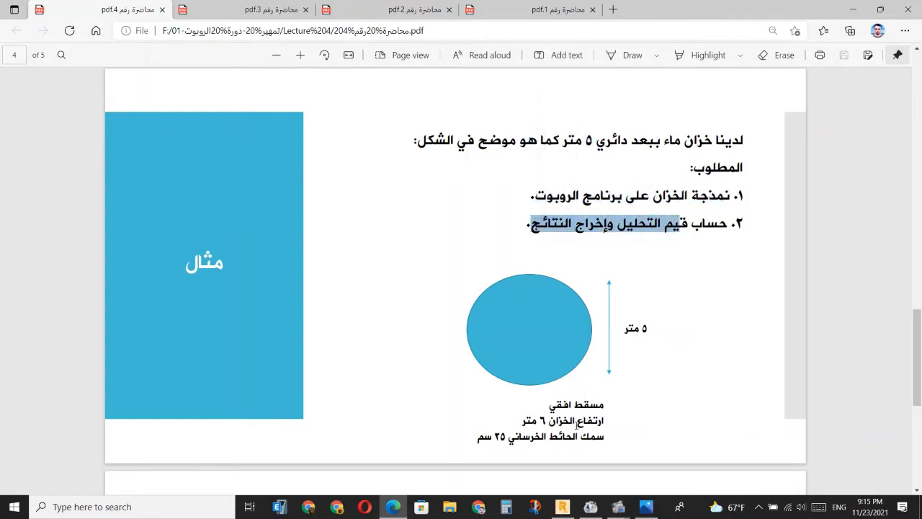
{"action": "left_click_drag", "start_coordinate": [578, 420], "coordinate": [528, 436]}
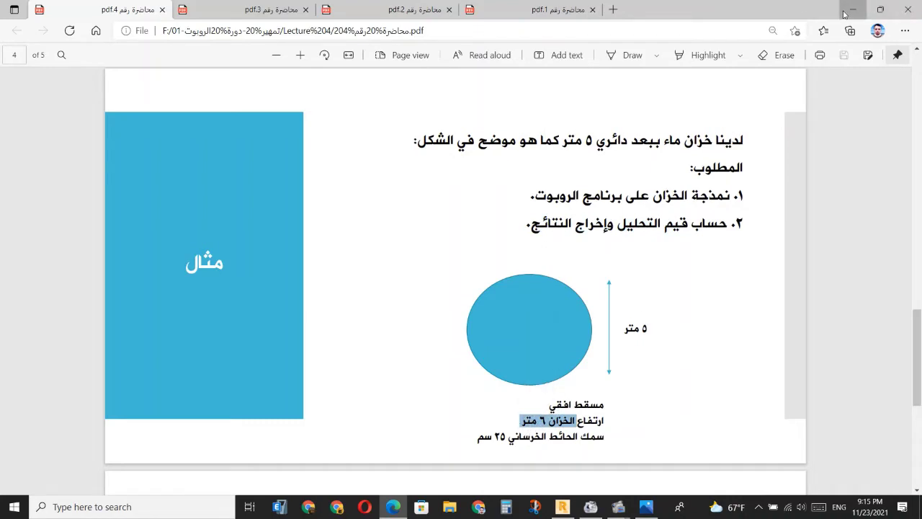
{"action": "left_click", "coordinate": [852, 9]}
Step: Start a cylindrical structural axis grid in Robot and add radial axes from 0 m with one repetition at 2 m
{"action": "left_click", "coordinate": [913, 74]}
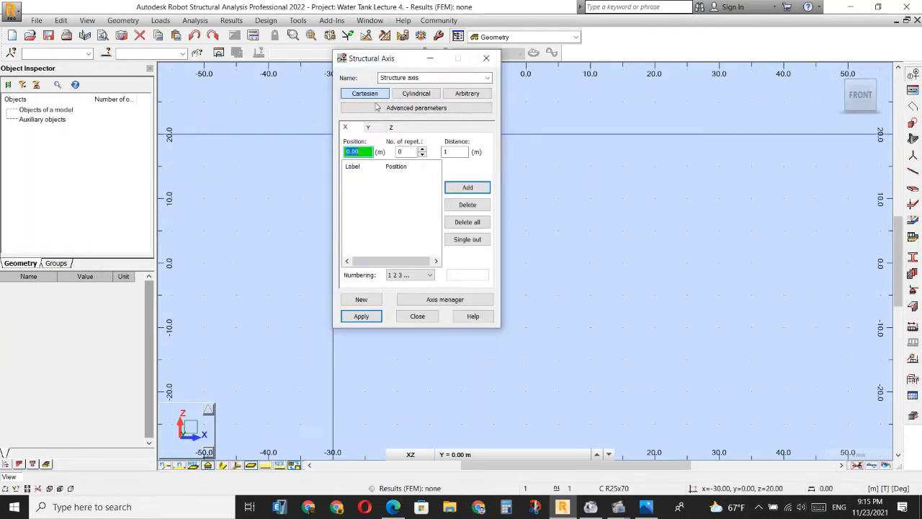
{"action": "left_click", "coordinate": [417, 92]}
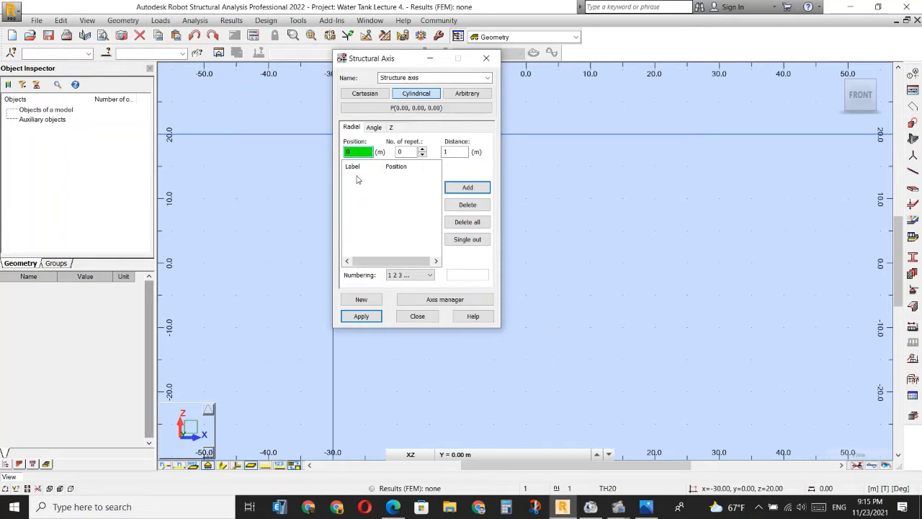
{"action": "key", "text": "Tab"}
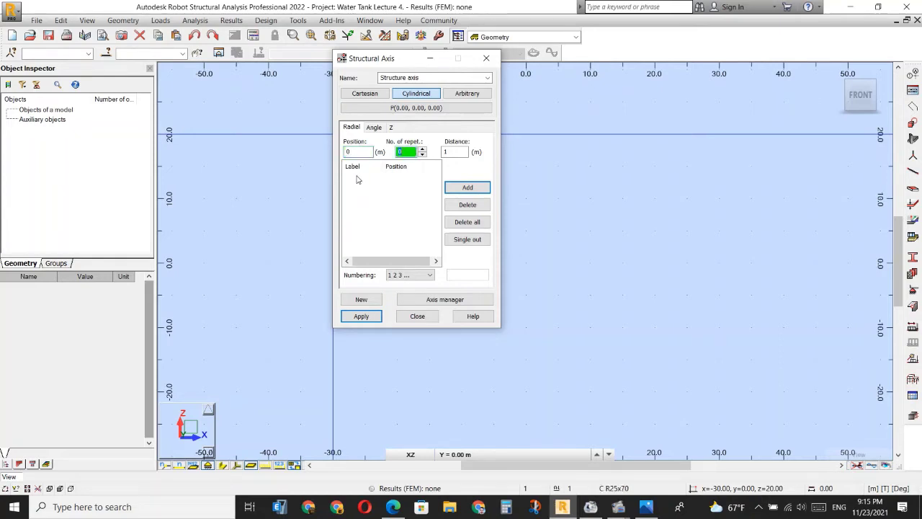
{"action": "type", "text": "1"}
{"action": "key", "text": "Tab"}
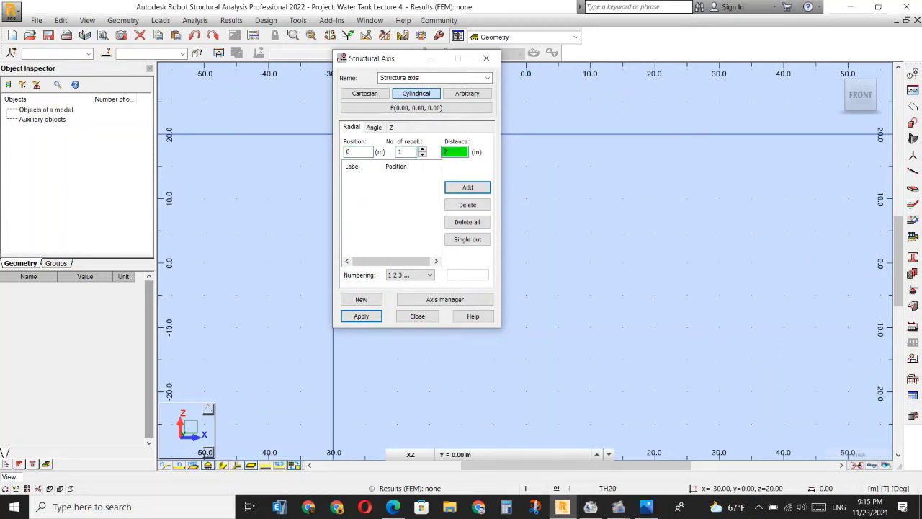
{"action": "type", "text": "2"}
{"action": "key", "text": "Return"}
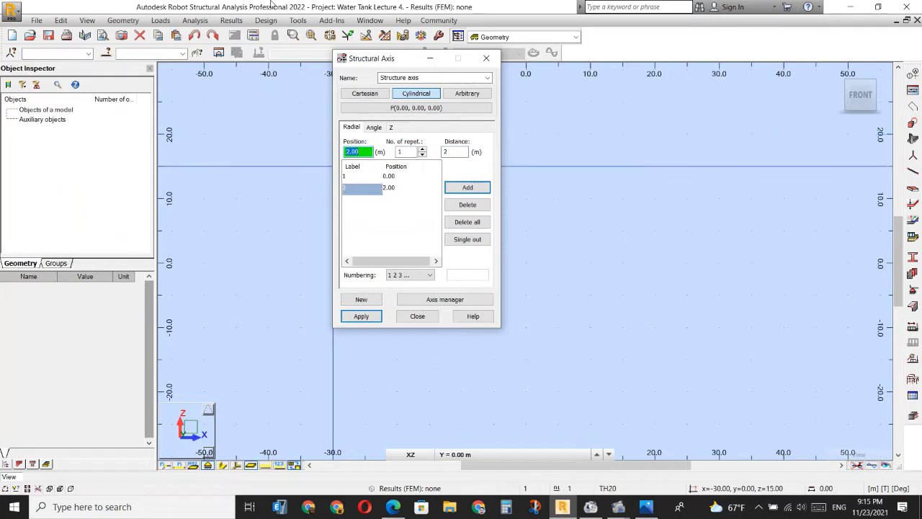
Step: Add angular axes starting at 0 degrees with 12 repetitions spaced 30 degrees apart
{"action": "left_click", "coordinate": [375, 127]}
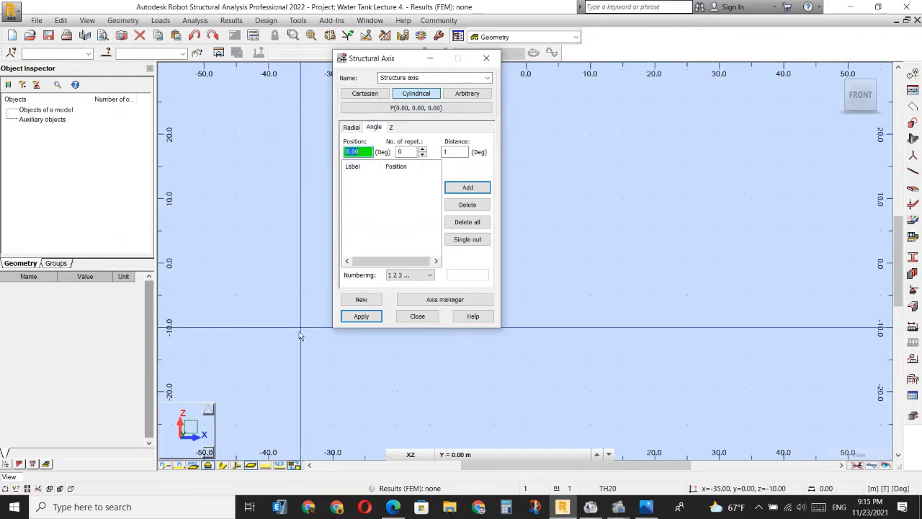
{"action": "type", "text": "0"}
{"action": "key", "text": "Tab"}
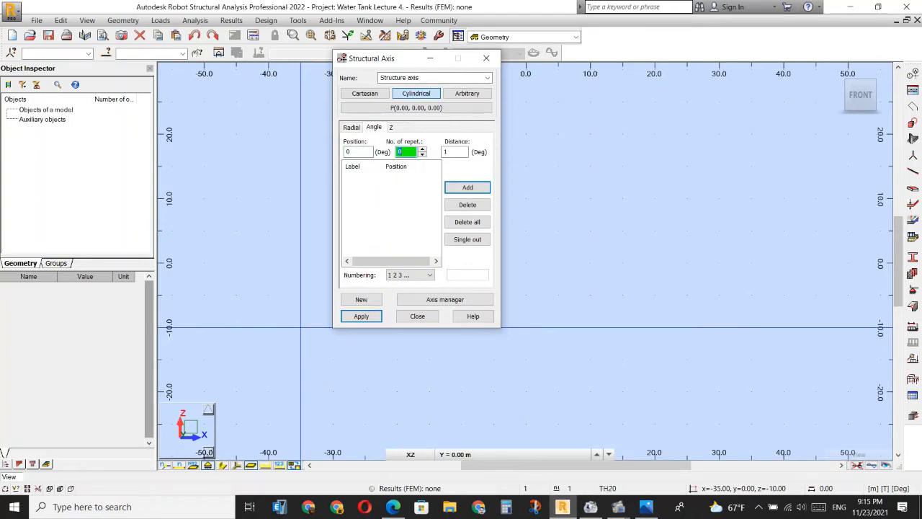
{"action": "type", "text": "12"}
{"action": "key", "text": "Tab"}
{"action": "type", "text": "30"}
{"action": "key", "text": "Return"}
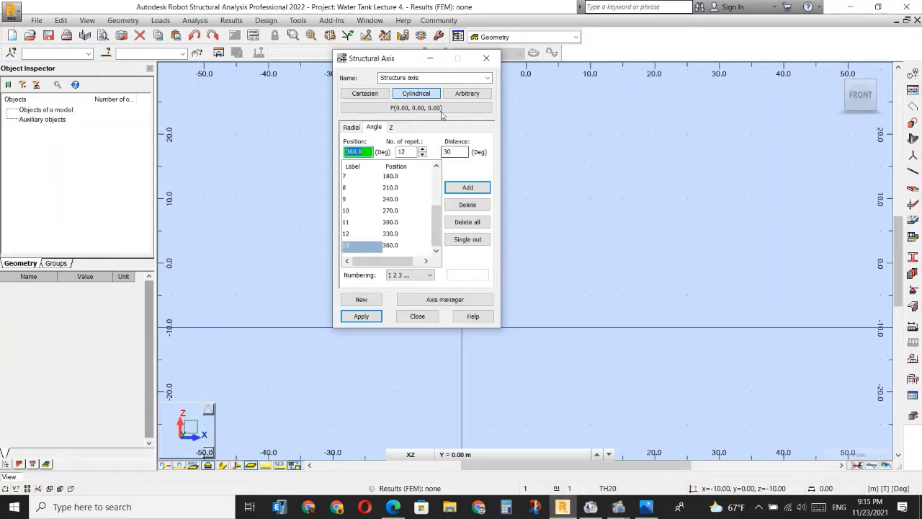
Step: Add Z levels to the cylindrical grid from 0 m with one repetition at a distance of 5 m
{"action": "left_click", "coordinate": [392, 128]}
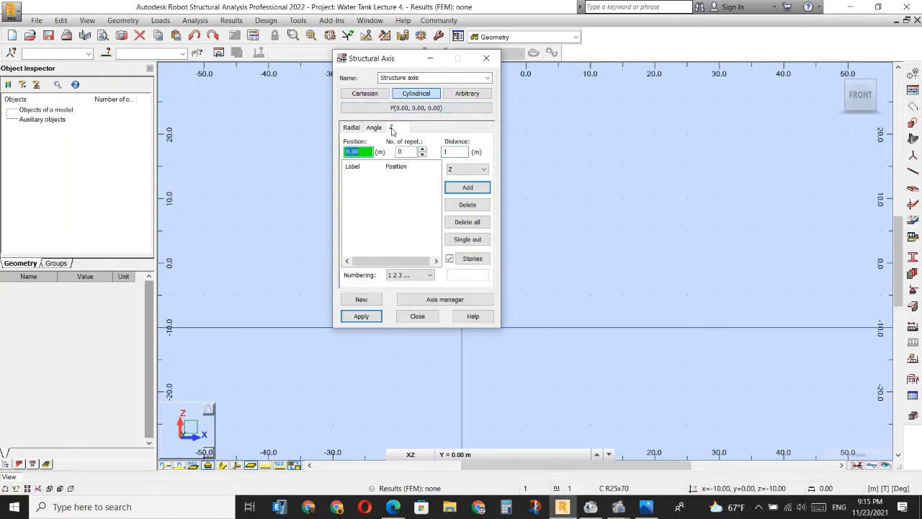
{"action": "key", "text": "Tab"}
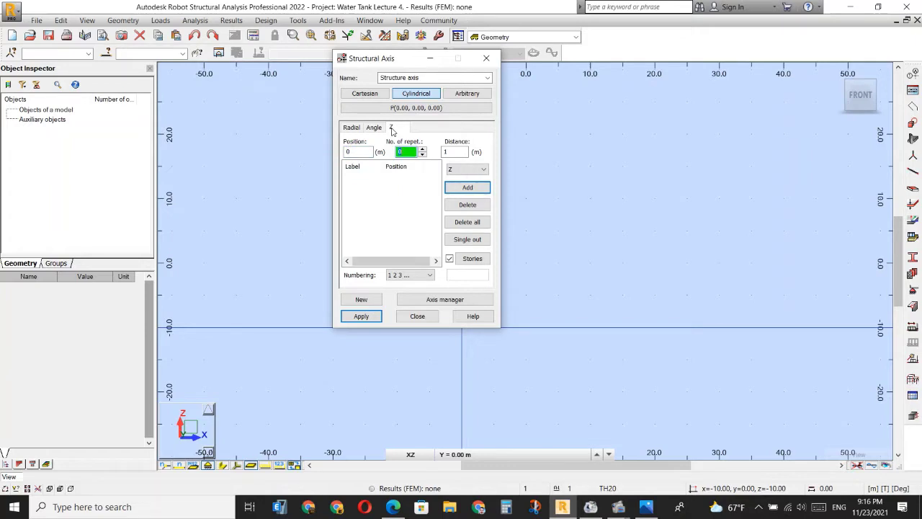
{"action": "type", "text": "1"}
{"action": "key", "text": "Tab"}
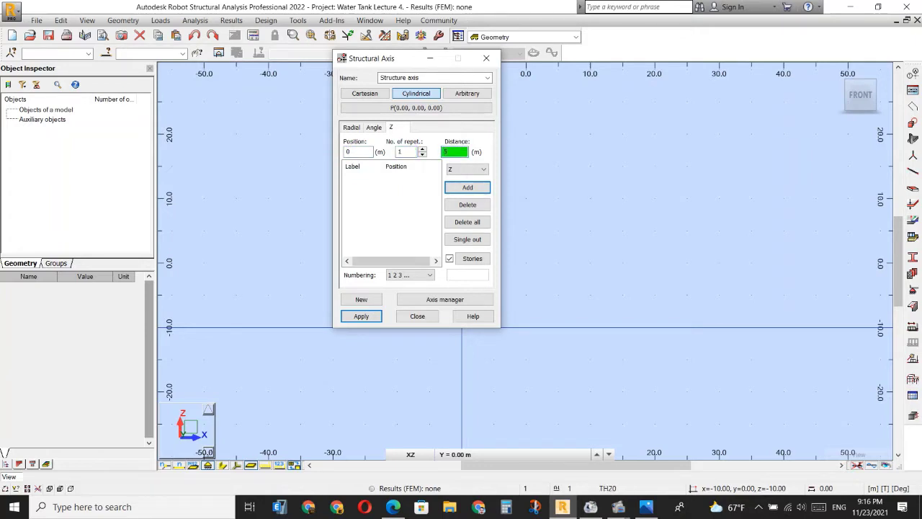
{"action": "type", "text": "5"}
{"action": "key", "text": "Return"}
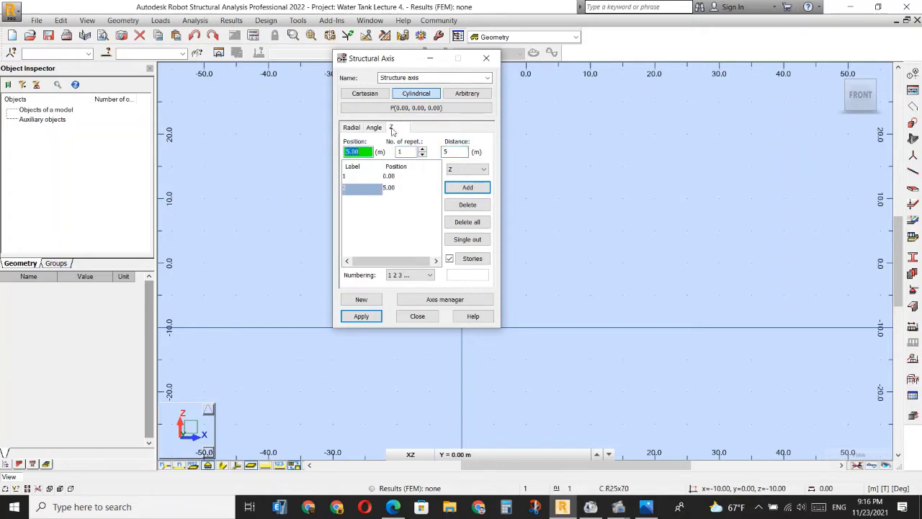
Step: Delete the 2 m radial axis and add one from position 0 with one repetition at 2.5 m
{"action": "left_click", "coordinate": [352, 126]}
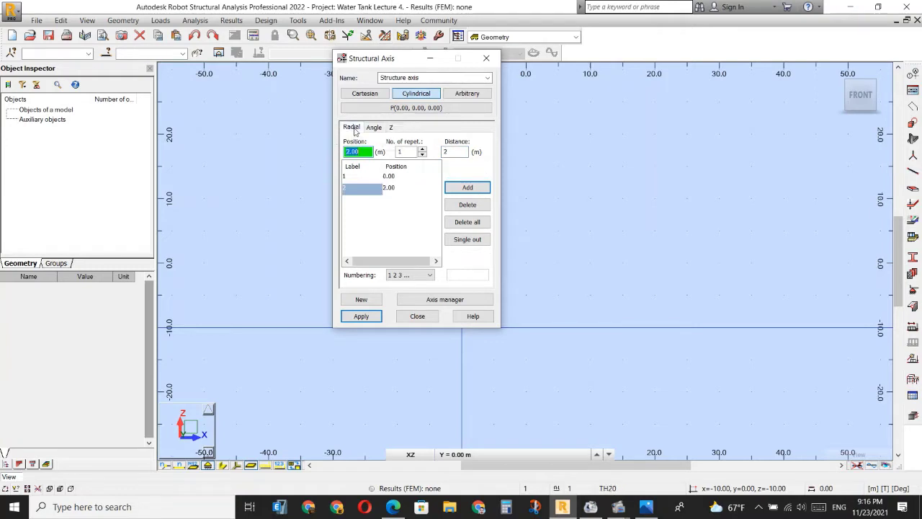
{"action": "left_click", "coordinate": [475, 205]}
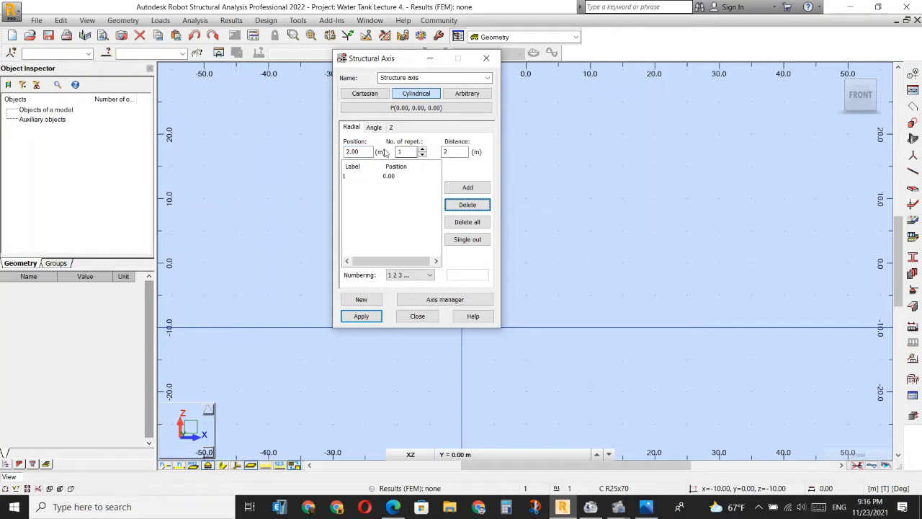
{"action": "left_click_drag", "start_coordinate": [371, 152], "coordinate": [325, 153]}
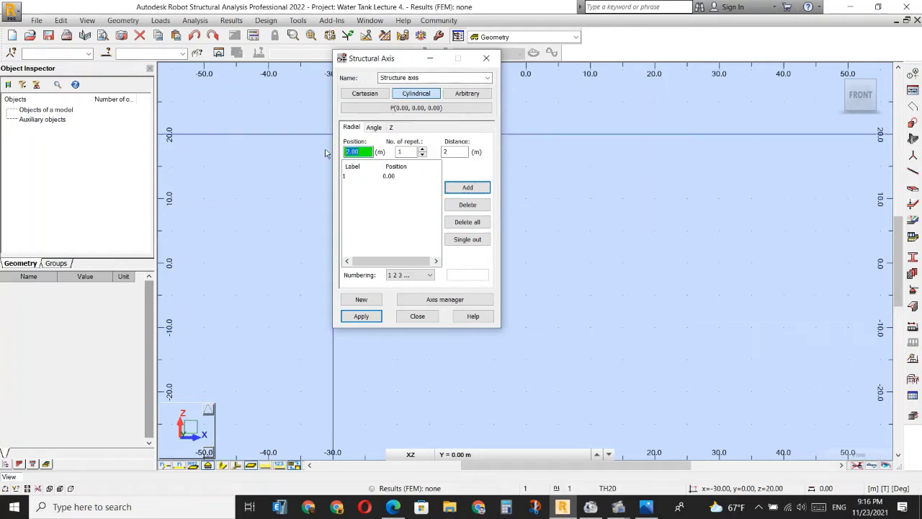
{"action": "type", "text": "0"}
{"action": "key", "text": "Tab"}
{"action": "key", "text": "Tab"}
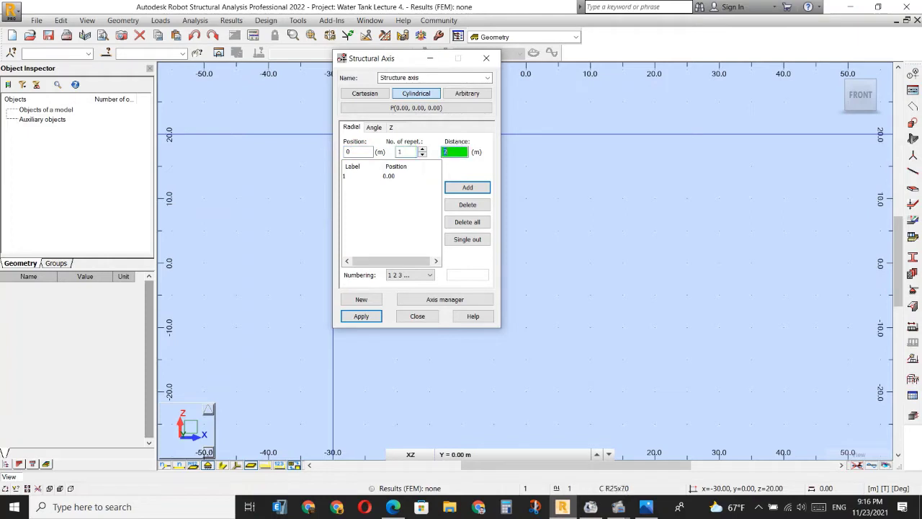
{"action": "key", "text": "Return"}
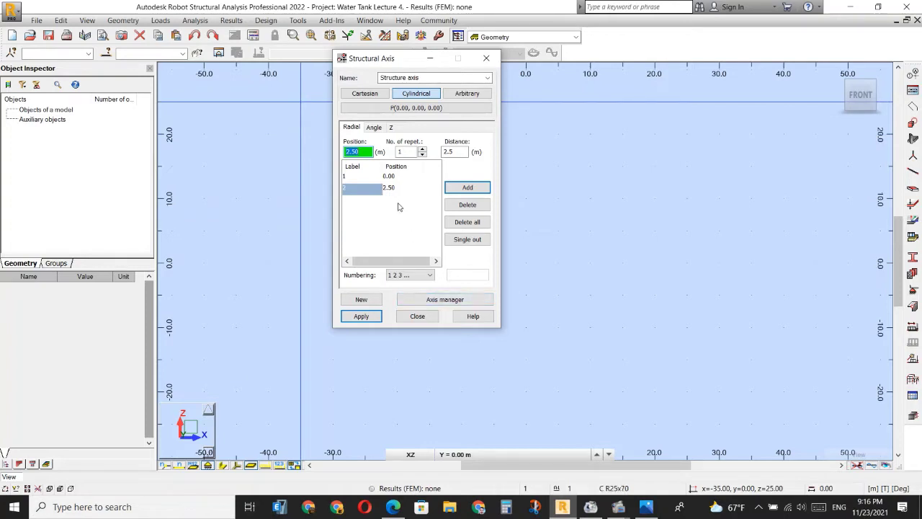
Step: Delete all Z levels and redefine them from 0 m with one repetition at a distance of 6 m
{"action": "left_click", "coordinate": [391, 129]}
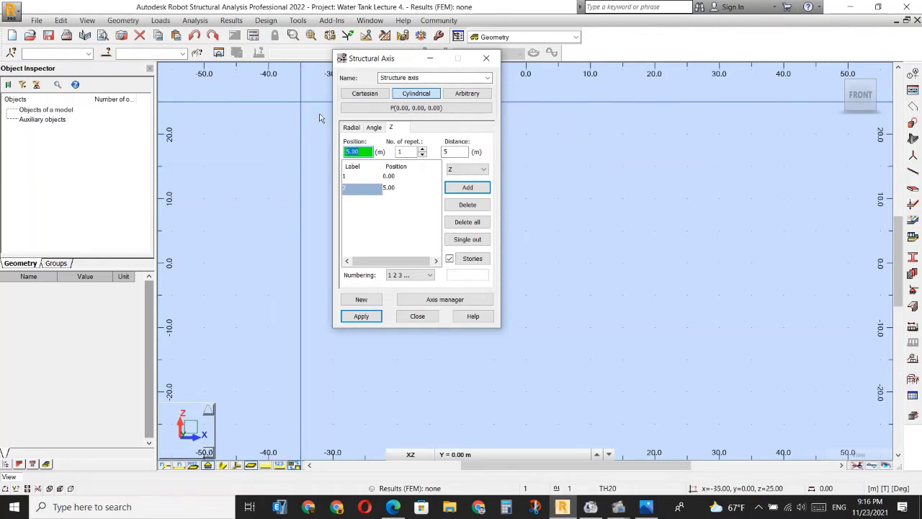
{"action": "left_click", "coordinate": [465, 224]}
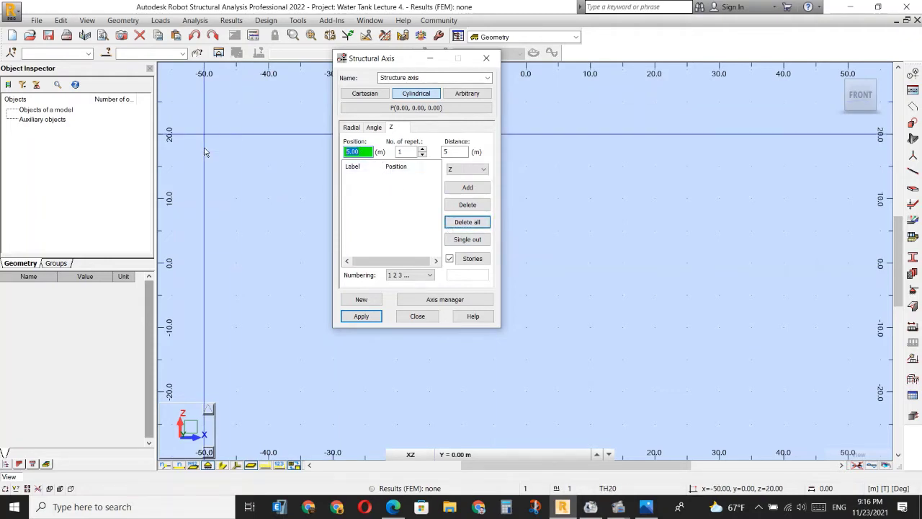
{"action": "type", "text": "0"}
{"action": "key", "text": "Tab"}
{"action": "key", "text": "Tab"}
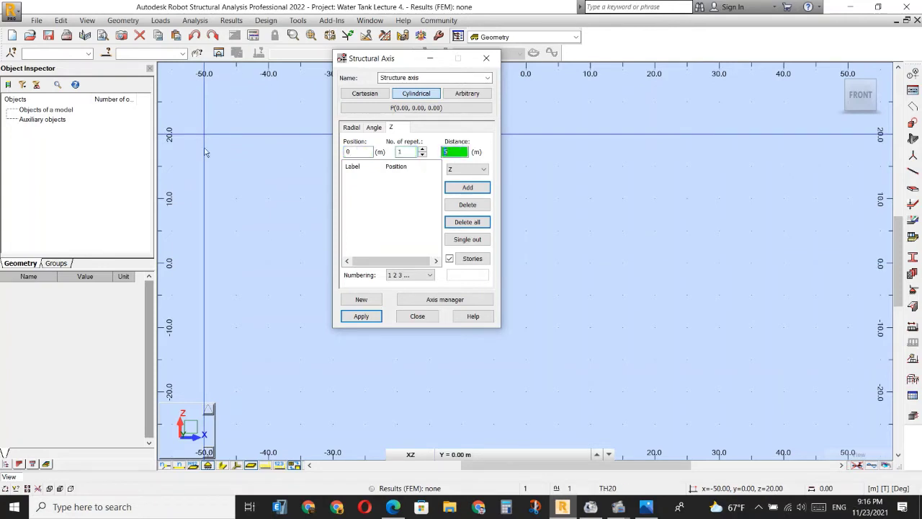
{"action": "key", "text": "Return"}
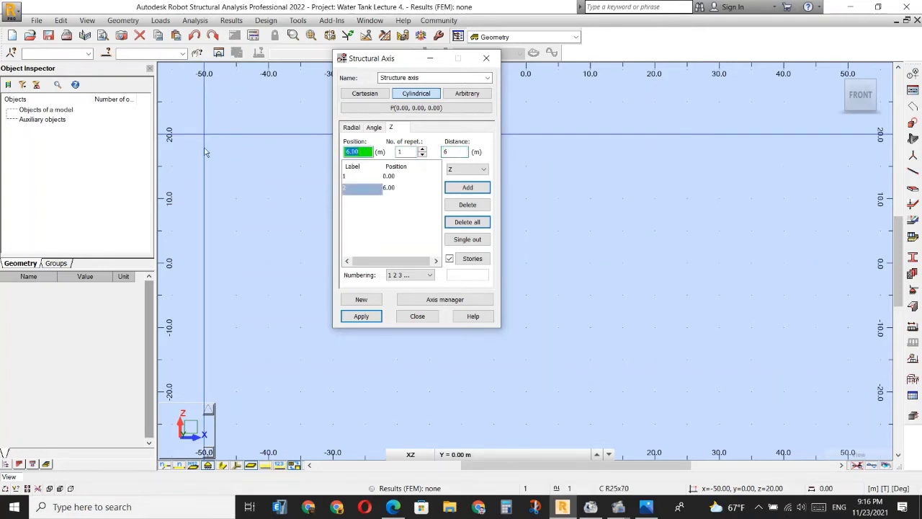
Step: Check the tank's height and diameter in the lecture PDF in Edge, then return to Robot's structural axis definition
{"action": "left_click", "coordinate": [391, 507]}
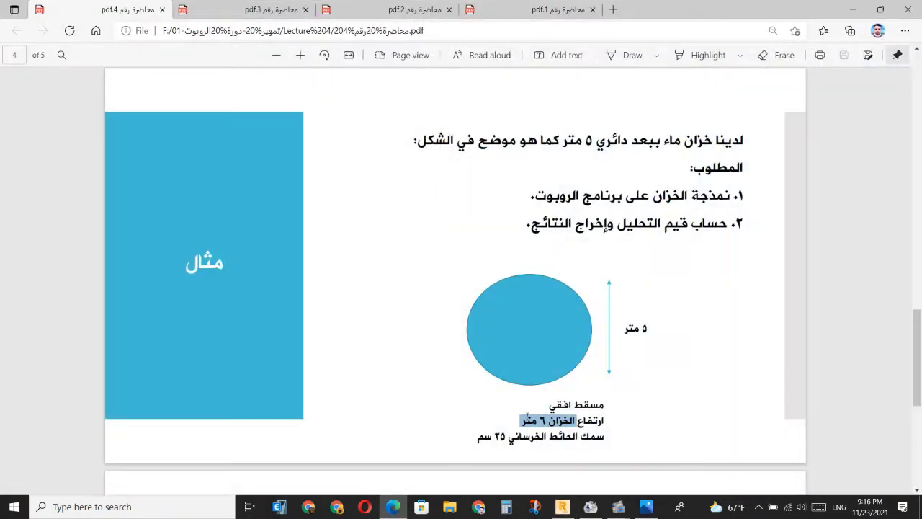
{"action": "left_click_drag", "start_coordinate": [528, 416], "coordinate": [565, 420]}
{"action": "left_click_drag", "start_coordinate": [569, 140], "coordinate": [606, 140]}
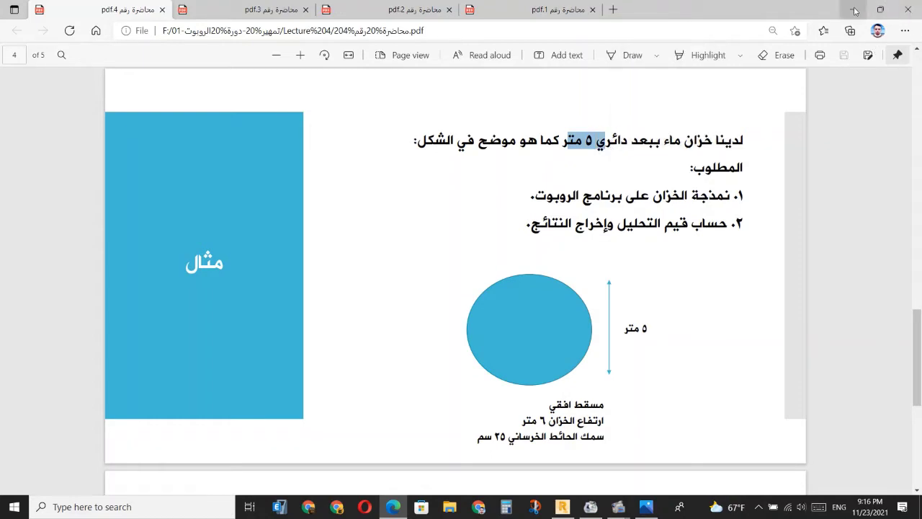
{"action": "left_click", "coordinate": [562, 506]}
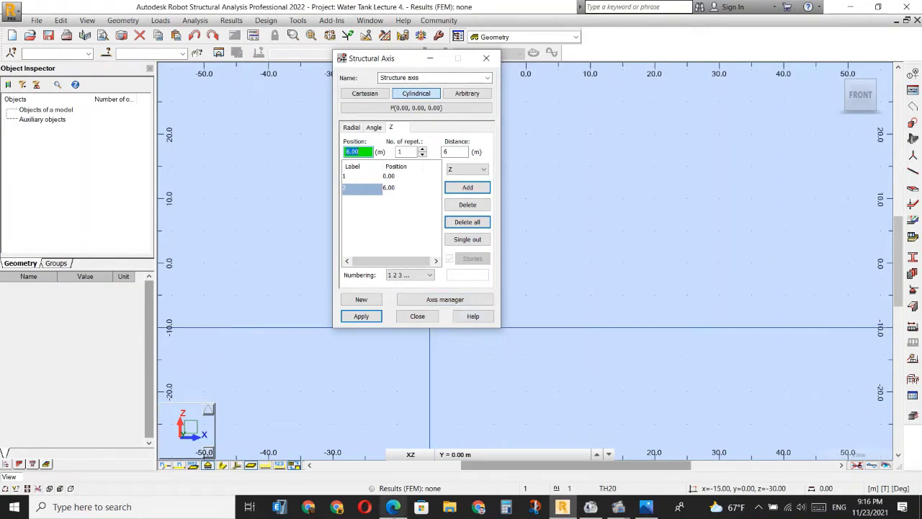
Step: Review the radial, angle and Z axis definitions, apply the cylindrical grid, and show it in a 3D isometric view
{"action": "mouse_move", "coordinate": [735, 506]}
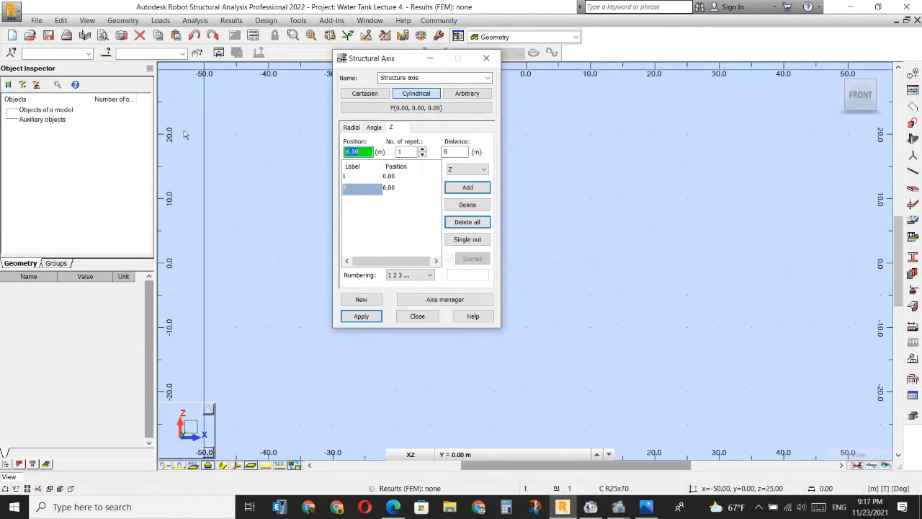
{"action": "left_click", "coordinate": [353, 128]}
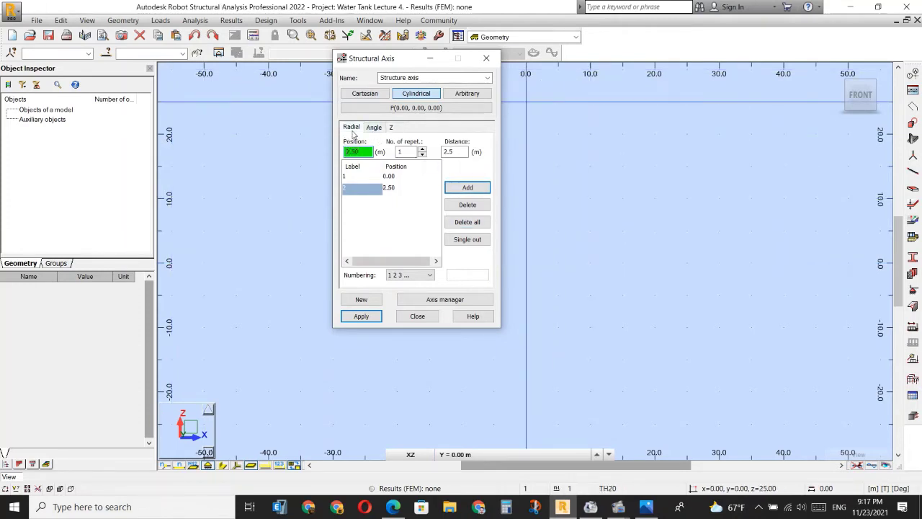
{"action": "left_click", "coordinate": [374, 127]}
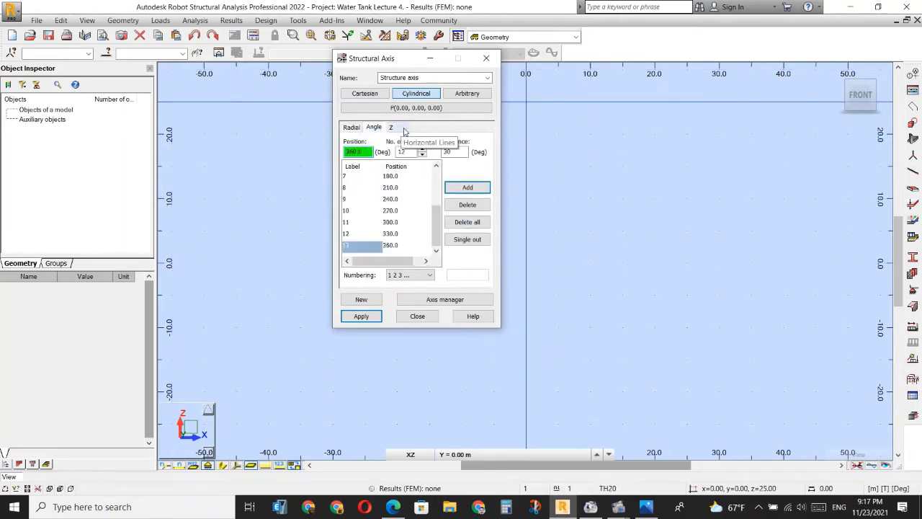
{"action": "left_click", "coordinate": [398, 128]}
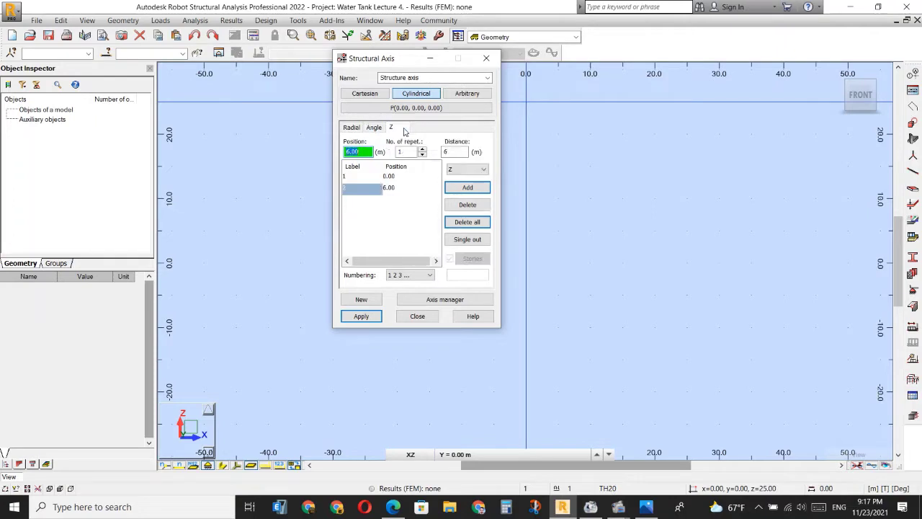
{"action": "left_click", "coordinate": [375, 318]}
{"action": "left_click", "coordinate": [417, 317]}
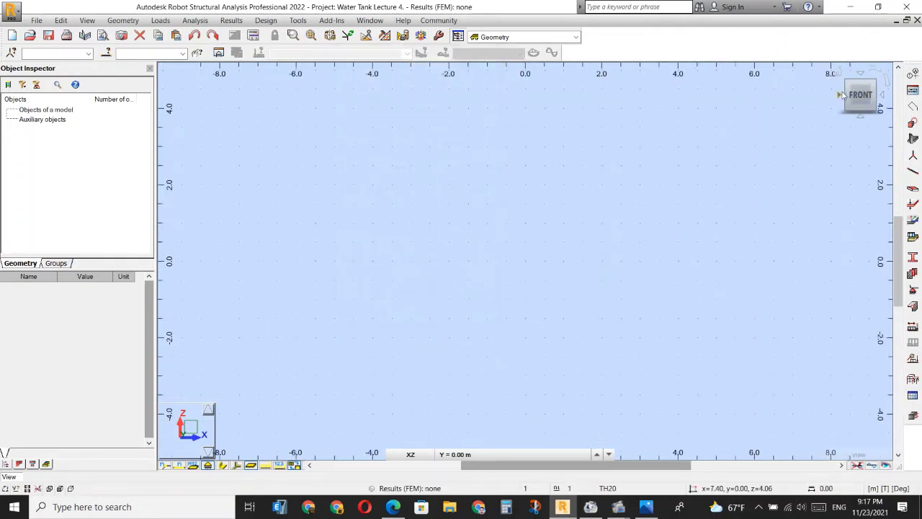
{"action": "left_click", "coordinate": [848, 89]}
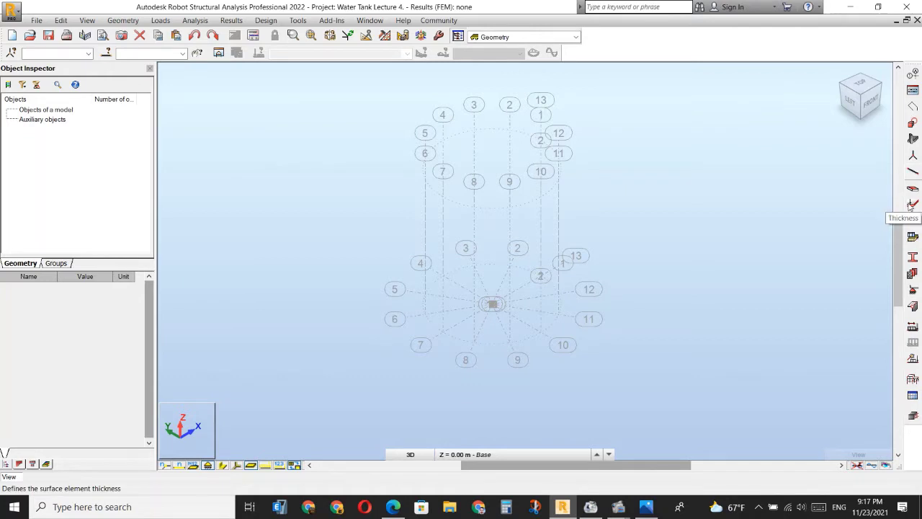
Step: Start a wall definition, create a constant 25 cm CONCR thickness labelled TH25, and assign it to the wall
{"action": "left_click", "coordinate": [913, 140]}
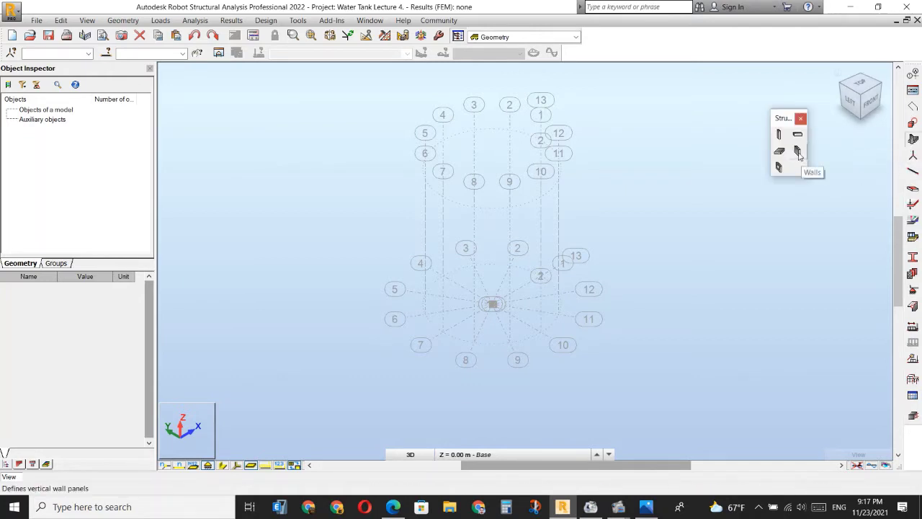
{"action": "left_click", "coordinate": [798, 153]}
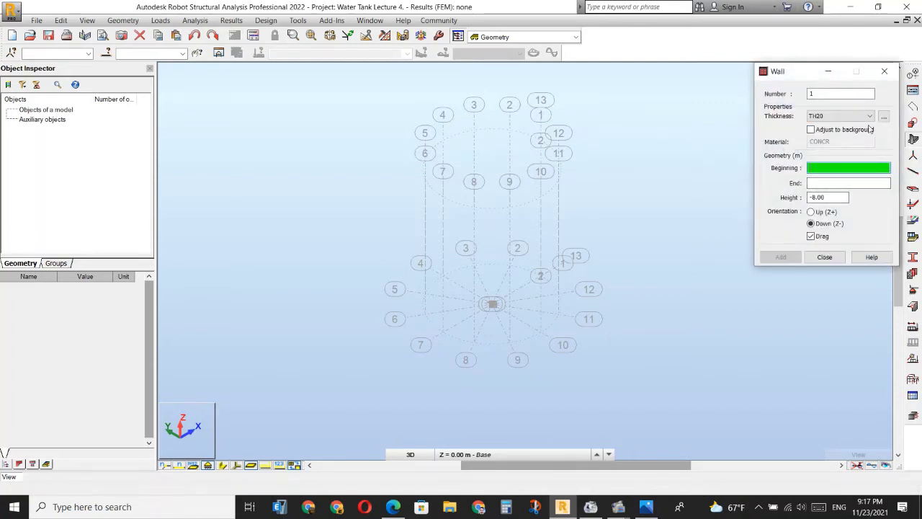
{"action": "left_click", "coordinate": [884, 116]}
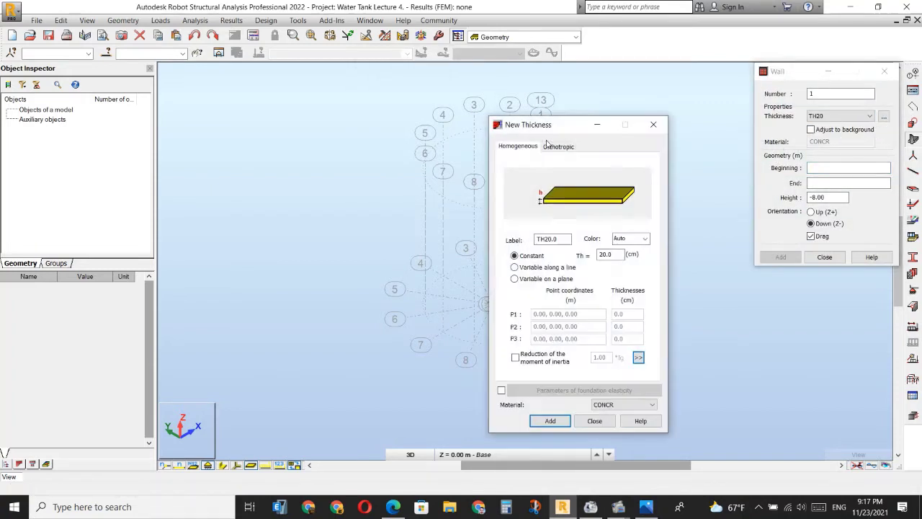
{"action": "double_click", "coordinate": [618, 256]}
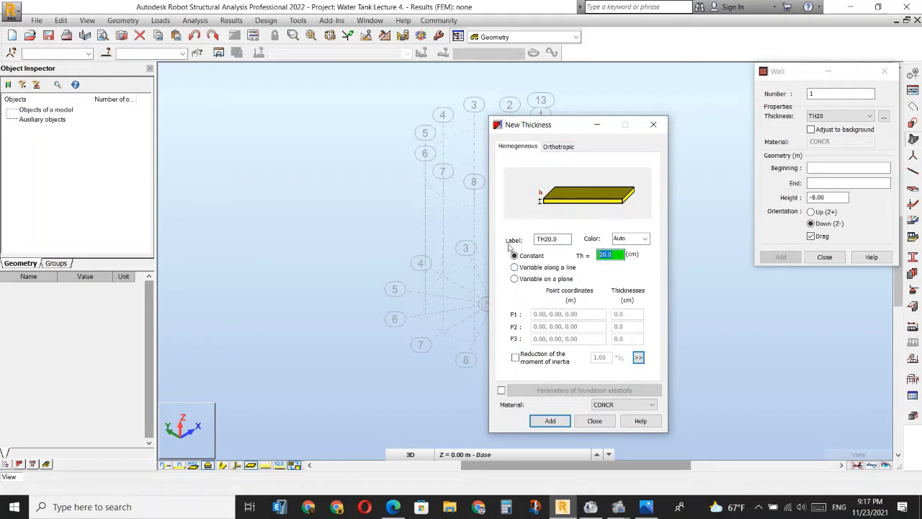
{"action": "type", "text": "25"}
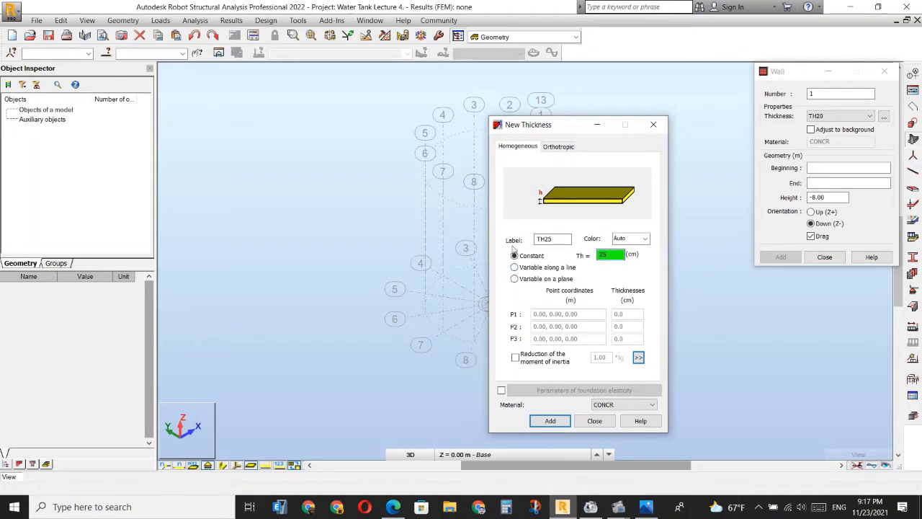
{"action": "left_click", "coordinate": [551, 421]}
{"action": "left_click", "coordinate": [594, 421]}
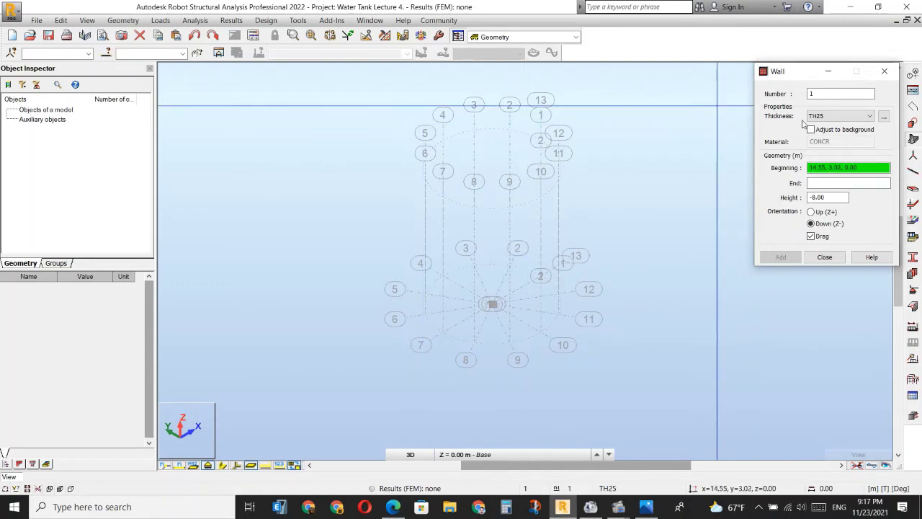
{"action": "left_click", "coordinate": [870, 117]}
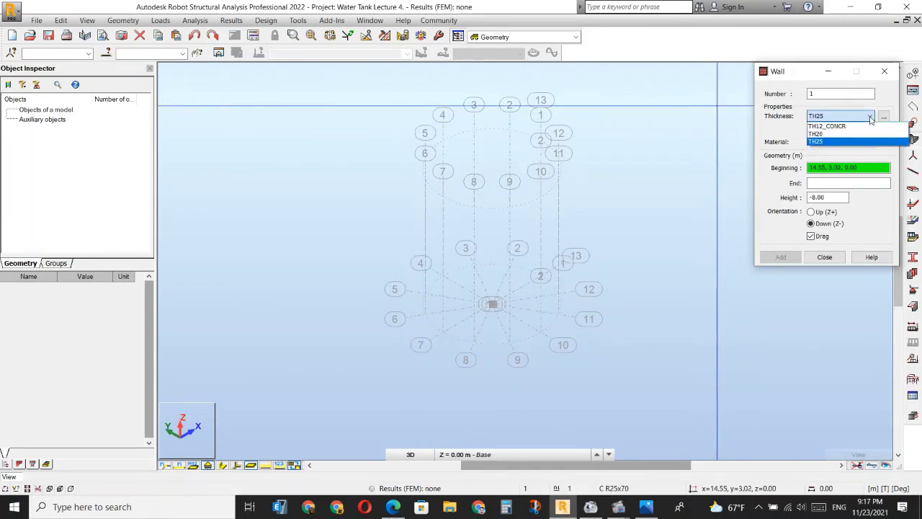
{"action": "left_click", "coordinate": [857, 141]}
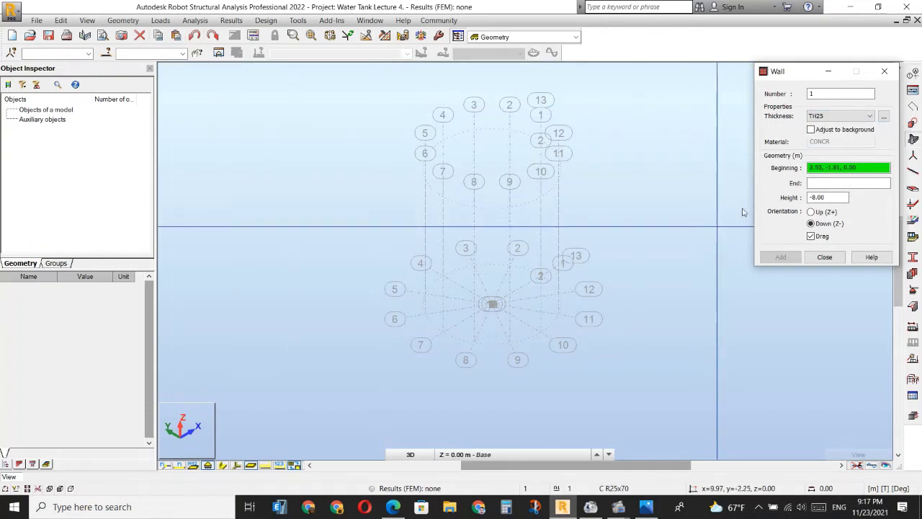
Step: Set the wall height to -5 m and place three consecutive panels on the base circle from axis 11 to axis 2
{"action": "left_click", "coordinate": [828, 197]}
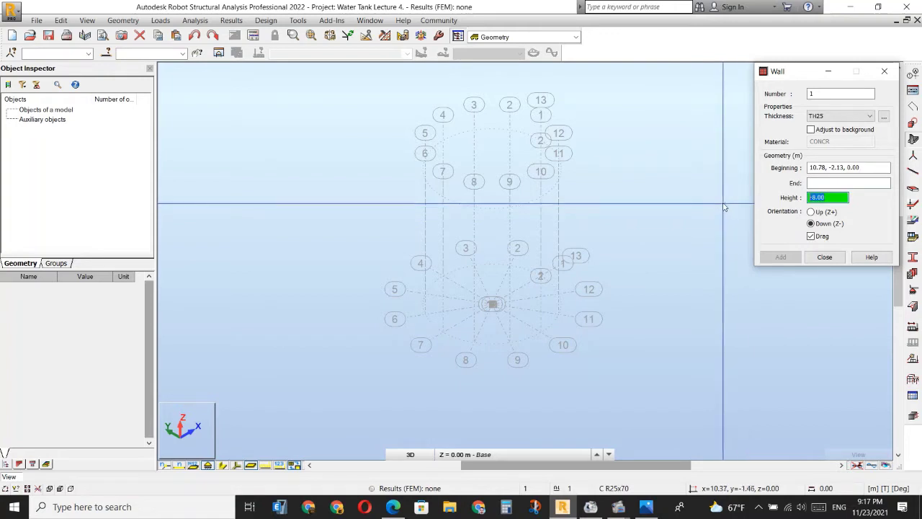
{"action": "type", "text": "-5"}
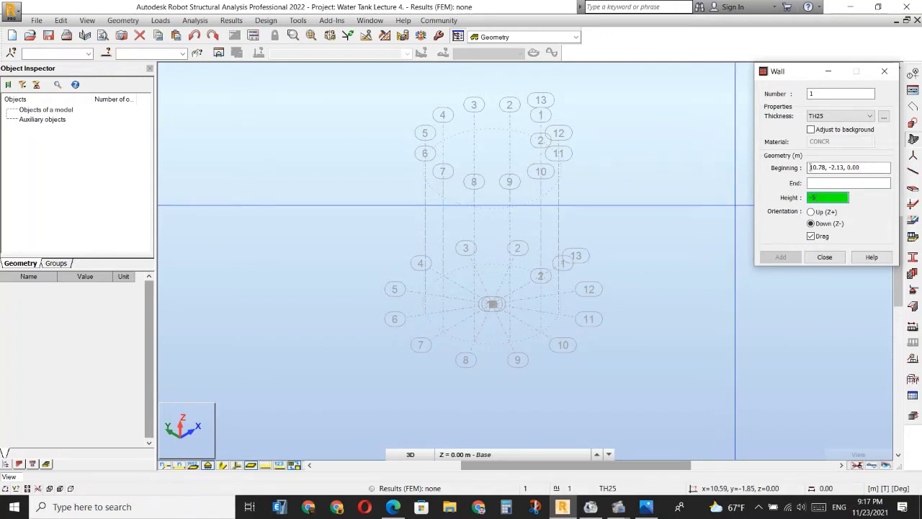
{"action": "left_click", "coordinate": [811, 167]}
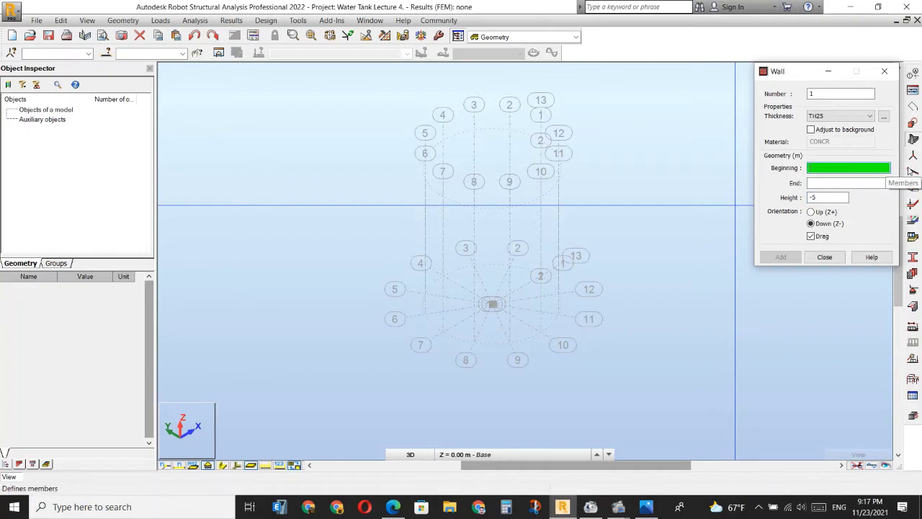
{"action": "left_click", "coordinate": [558, 314]}
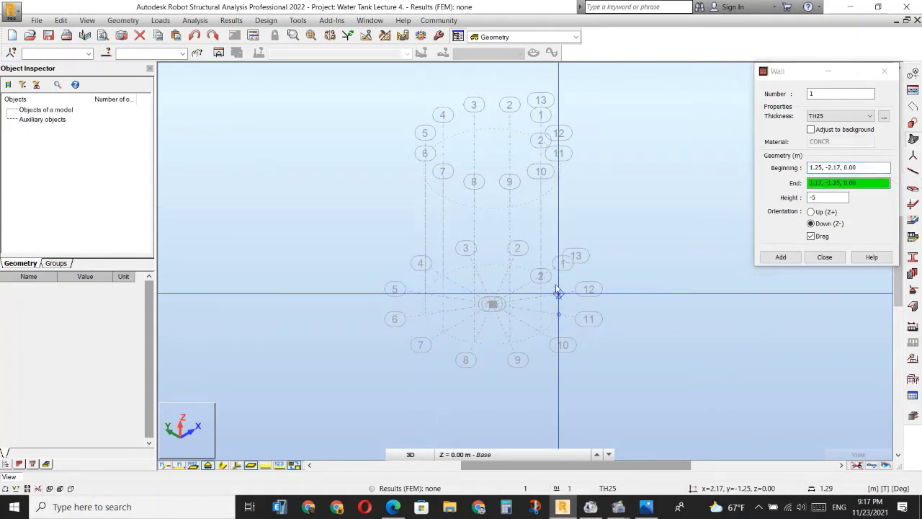
{"action": "left_click", "coordinate": [557, 291]}
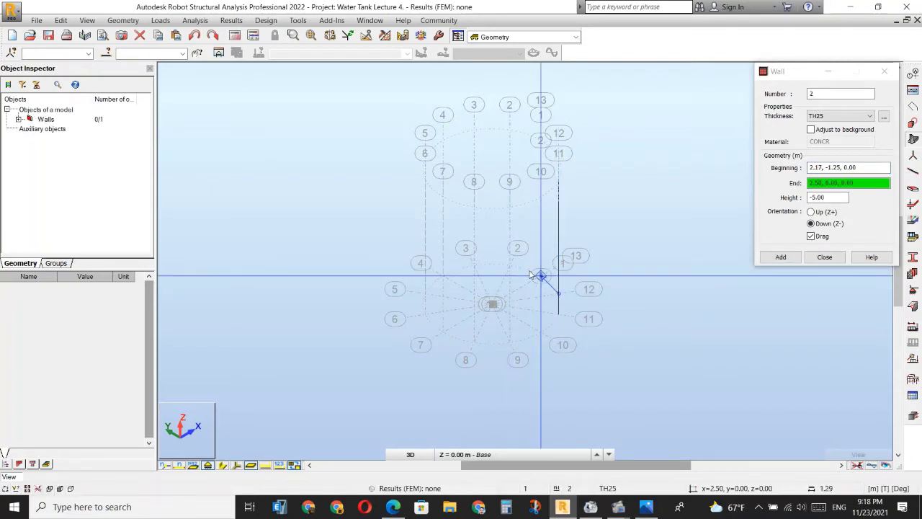
{"action": "left_click", "coordinate": [533, 276]}
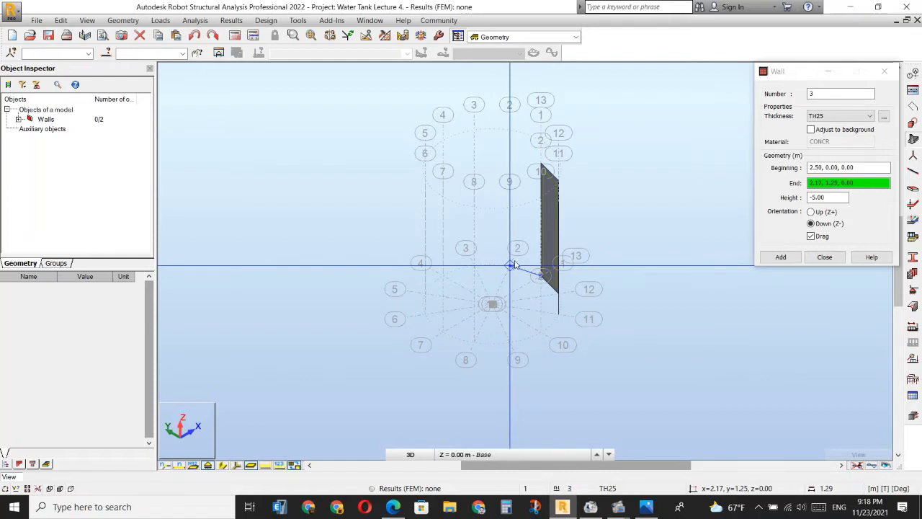
{"action": "left_click", "coordinate": [513, 265]}
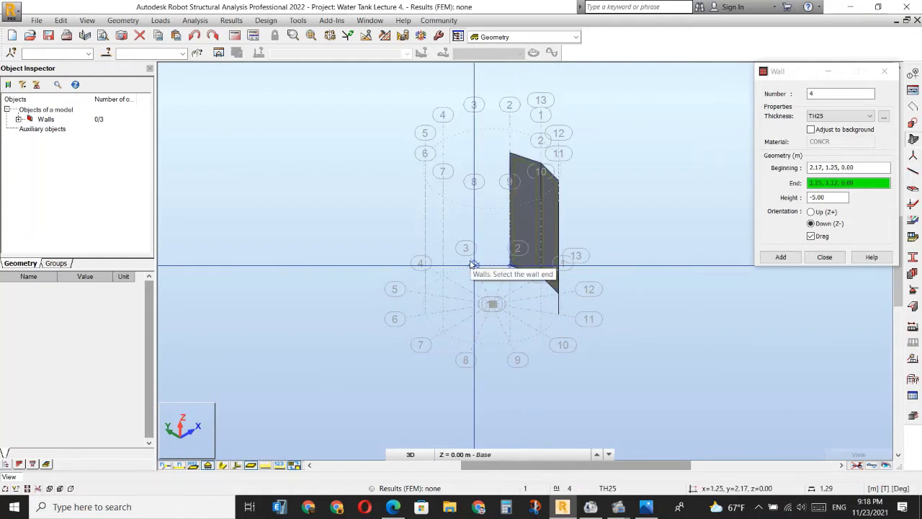
Step: Undo the three wall panels on the base circle
{"action": "key", "text": "ctrl+z"}
{"action": "key", "text": "ctrl+z"}
{"action": "key", "text": "ctrl+z"}
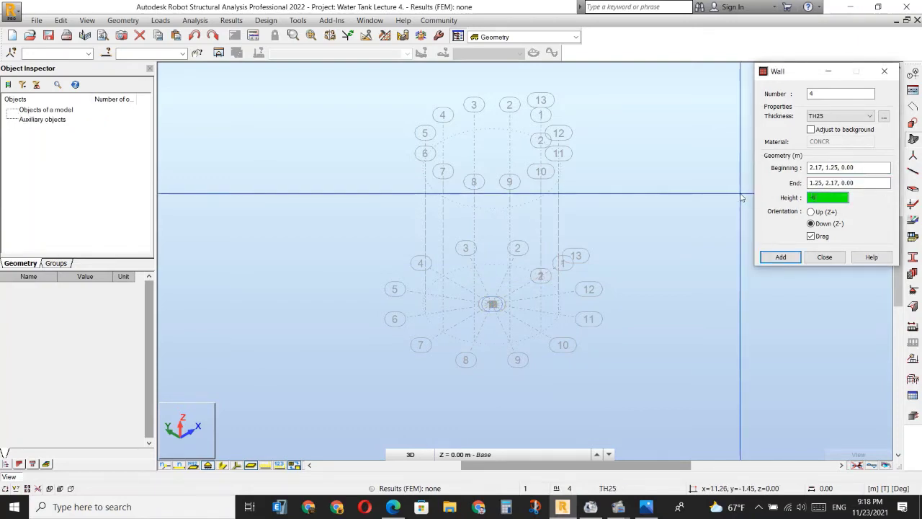
{"action": "left_click", "coordinate": [559, 312]}
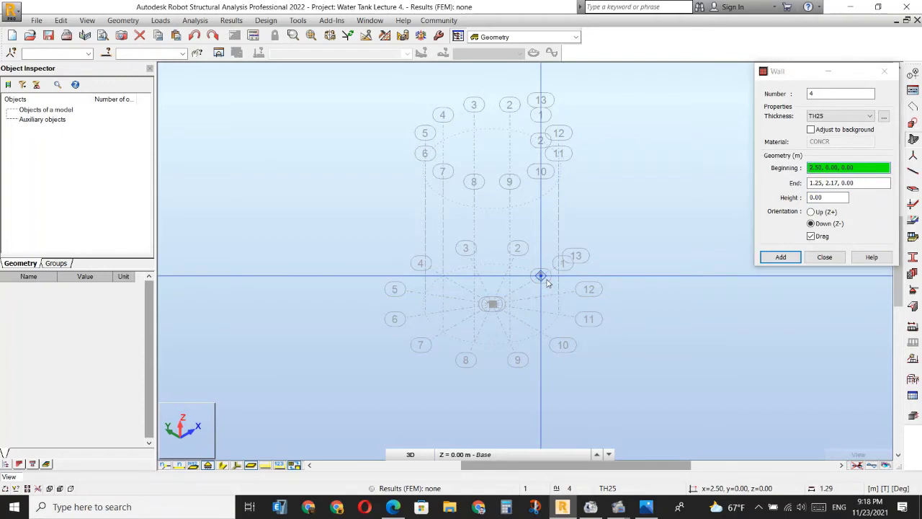
{"action": "left_click", "coordinate": [541, 274]}
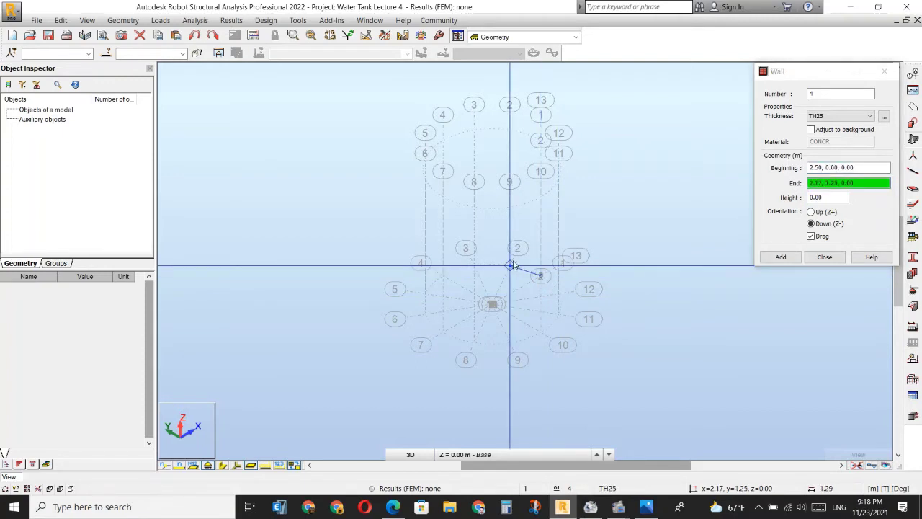
{"action": "left_click", "coordinate": [579, 317]}
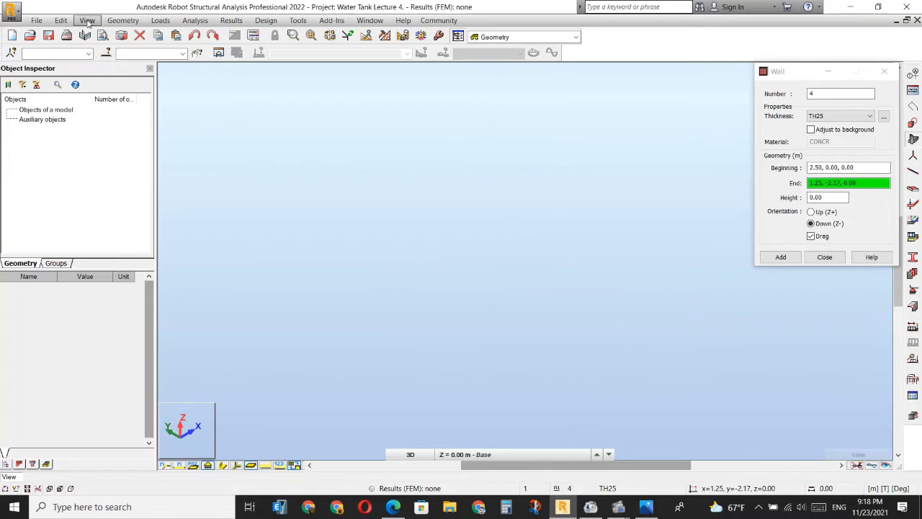
{"action": "left_click", "coordinate": [212, 36]}
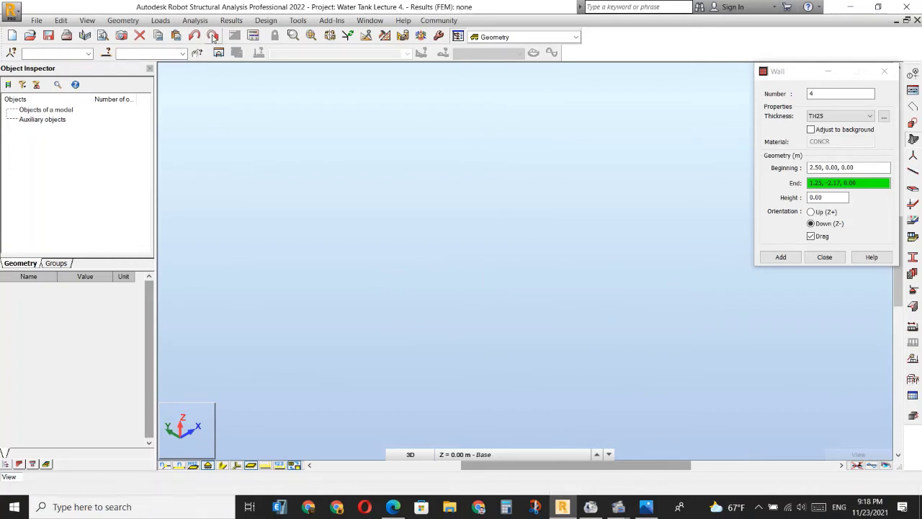
{"action": "left_click", "coordinate": [213, 36]}
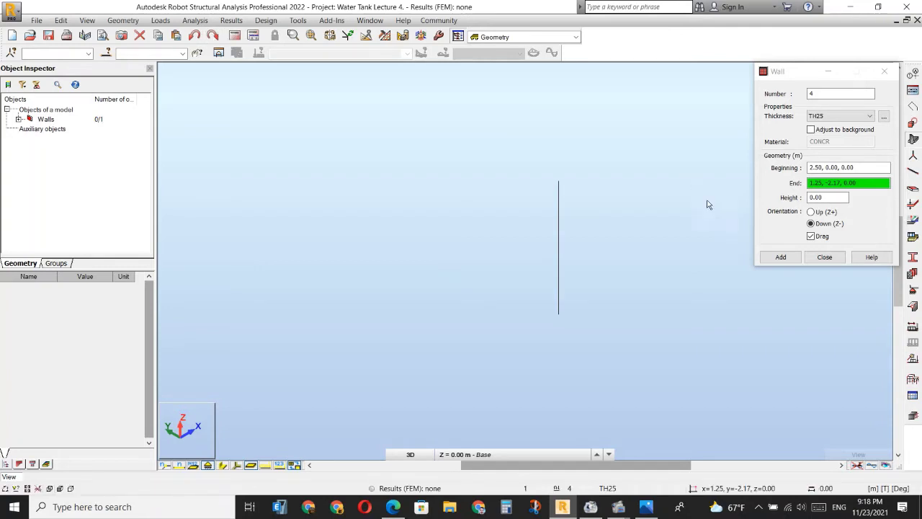
{"action": "left_click_drag", "start_coordinate": [792, 68], "coordinate": [493, 79]}
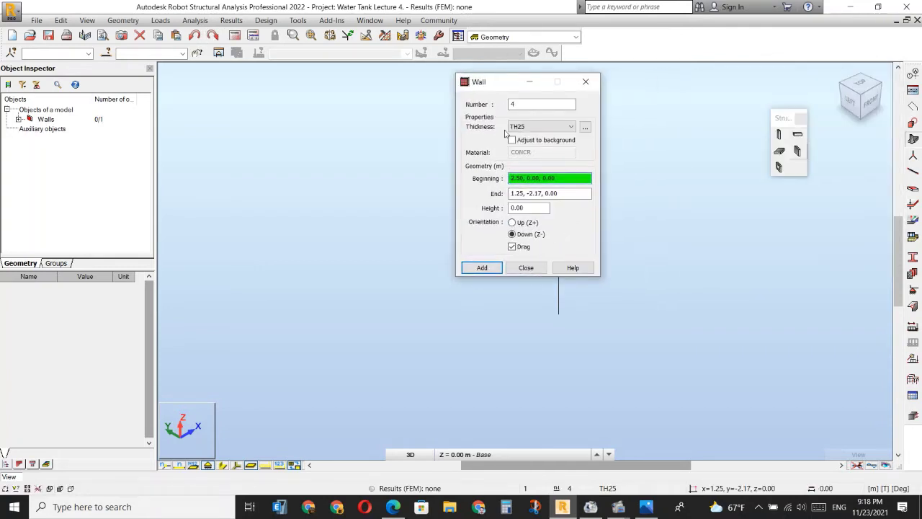
{"action": "left_click", "coordinate": [520, 267]}
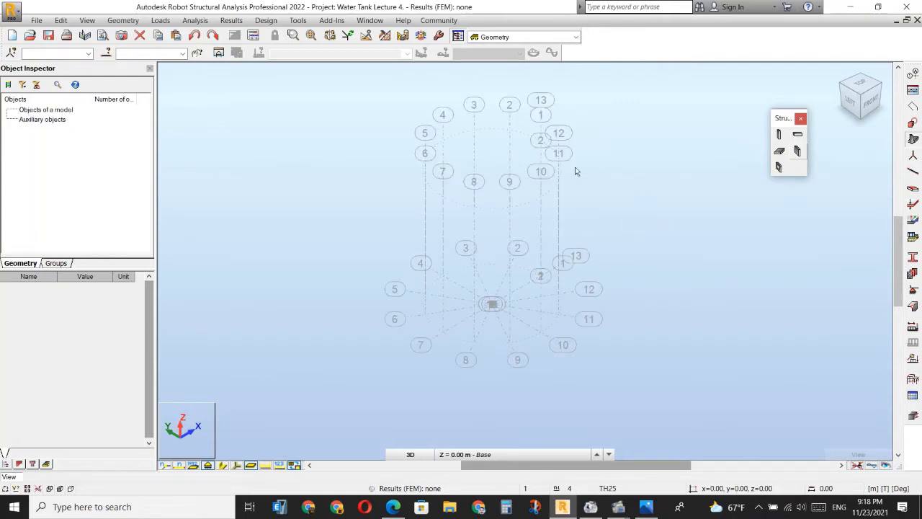
Step: Start a new wall definition with thickness TH25, set its height to -6 m, and clear the beginning point
{"action": "left_click", "coordinate": [796, 151]}
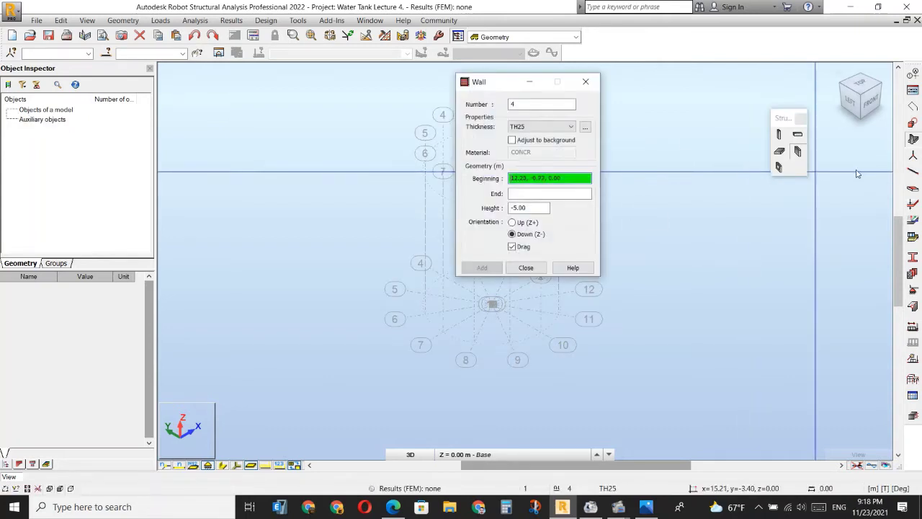
{"action": "left_click_drag", "start_coordinate": [504, 85], "coordinate": [788, 84]}
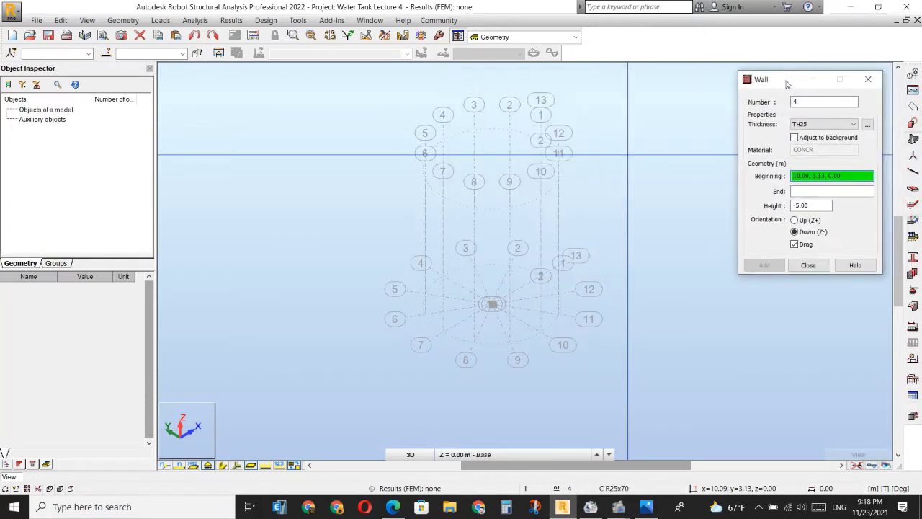
{"action": "left_click", "coordinate": [818, 206]}
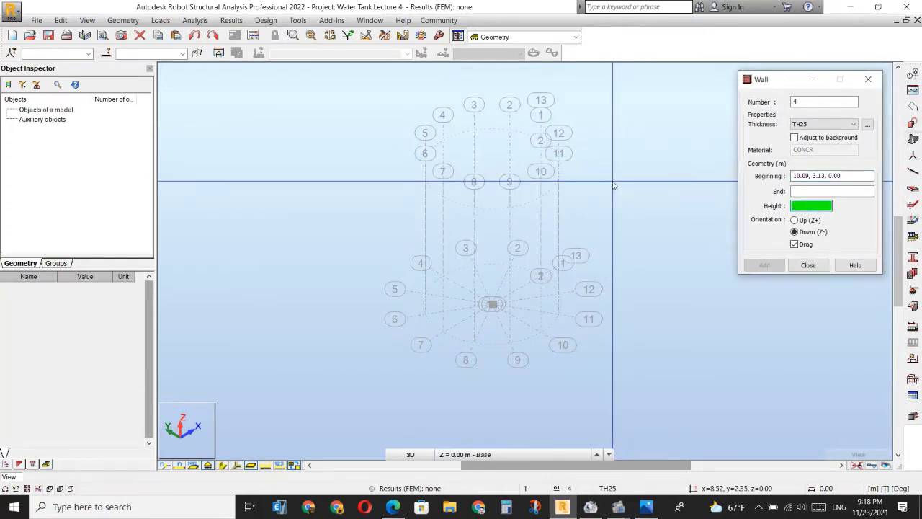
{"action": "type", "text": "6"}
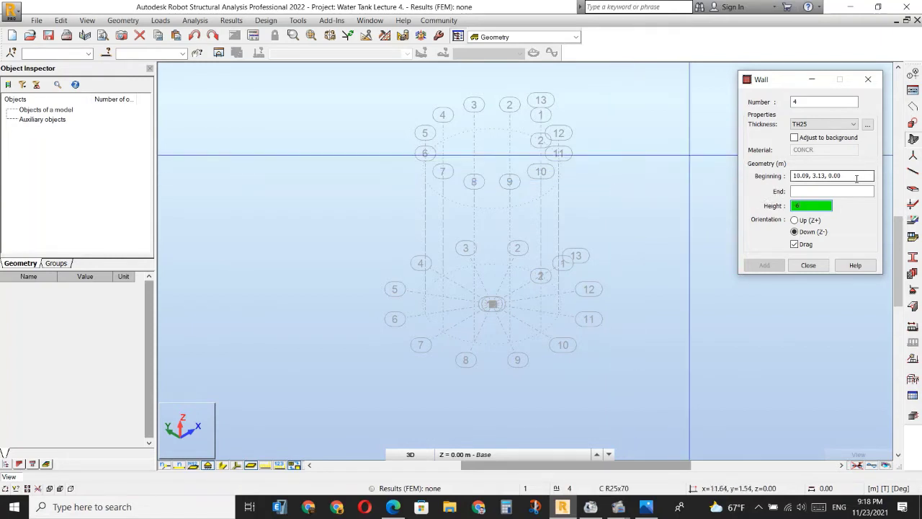
{"action": "left_click", "coordinate": [857, 178]}
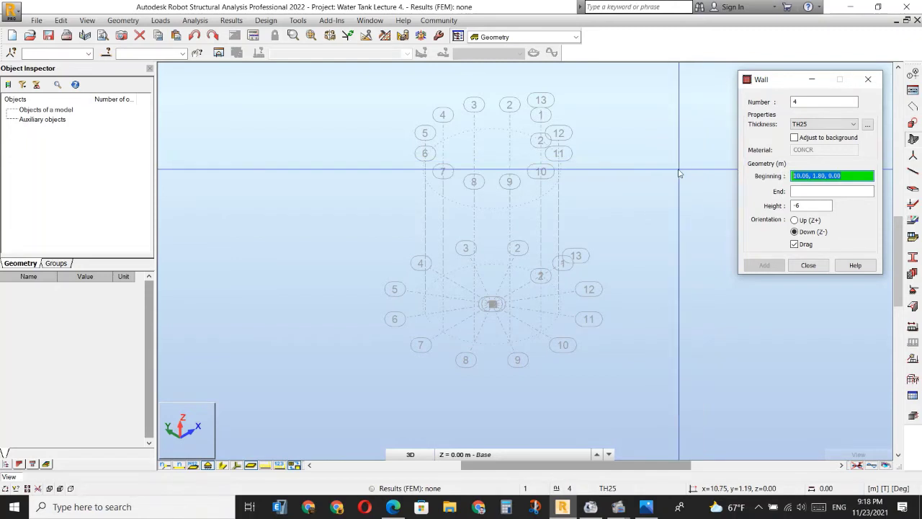
{"action": "key", "text": "BackSpace"}
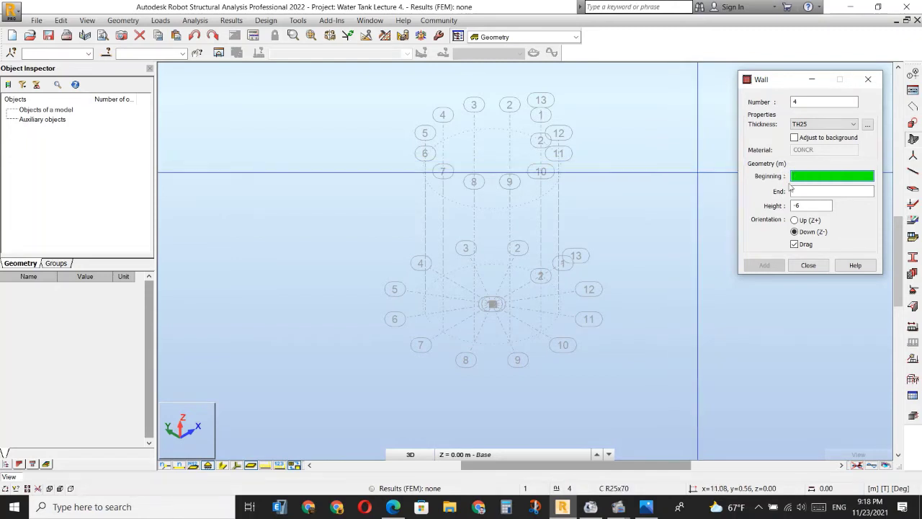
Step: Place twelve consecutive wall panels around the base circle, starting at axis 11 and closing the ring there
{"action": "left_click", "coordinate": [559, 313]}
{"action": "left_click", "coordinate": [558, 293]}
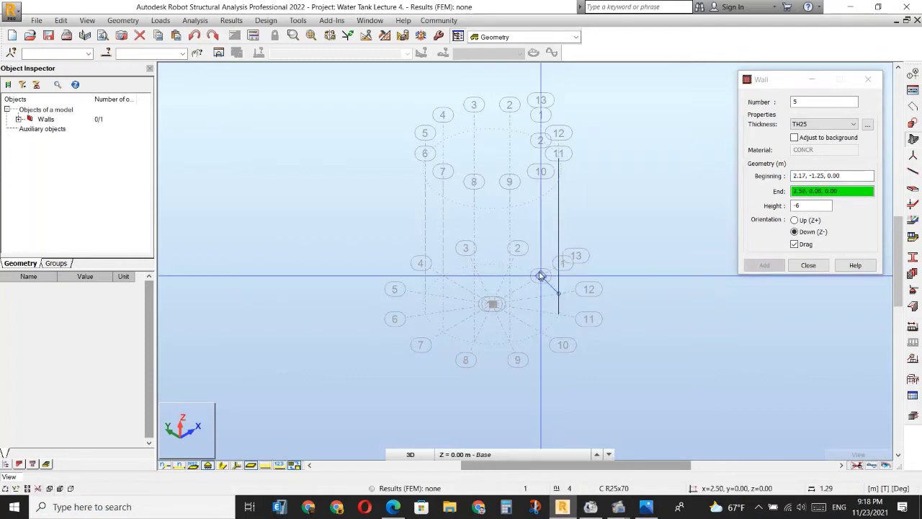
{"action": "left_click", "coordinate": [542, 276]}
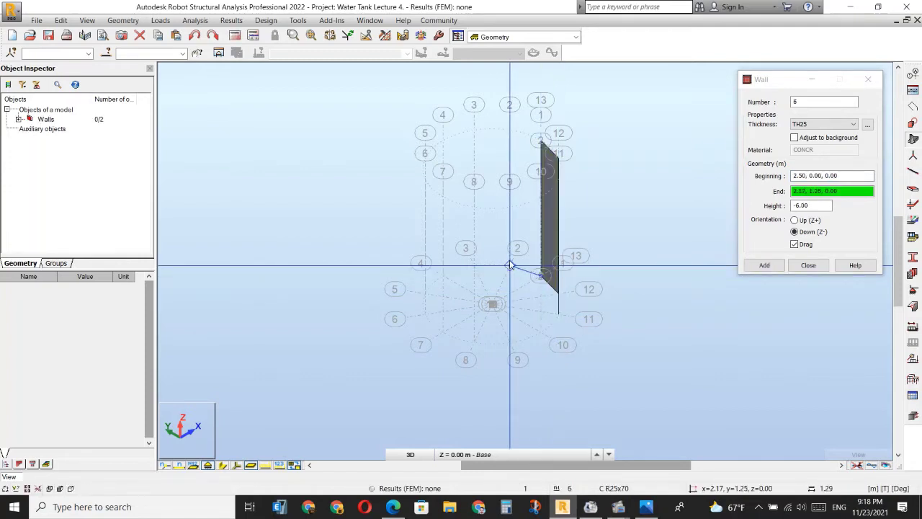
{"action": "left_click", "coordinate": [510, 266]}
{"action": "left_click", "coordinate": [474, 265]}
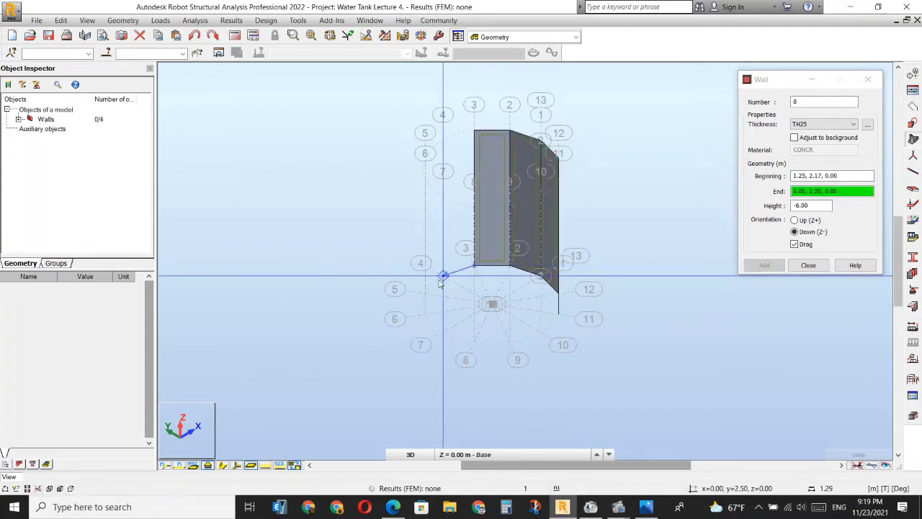
{"action": "left_click", "coordinate": [443, 275]}
{"action": "left_click", "coordinate": [426, 294]}
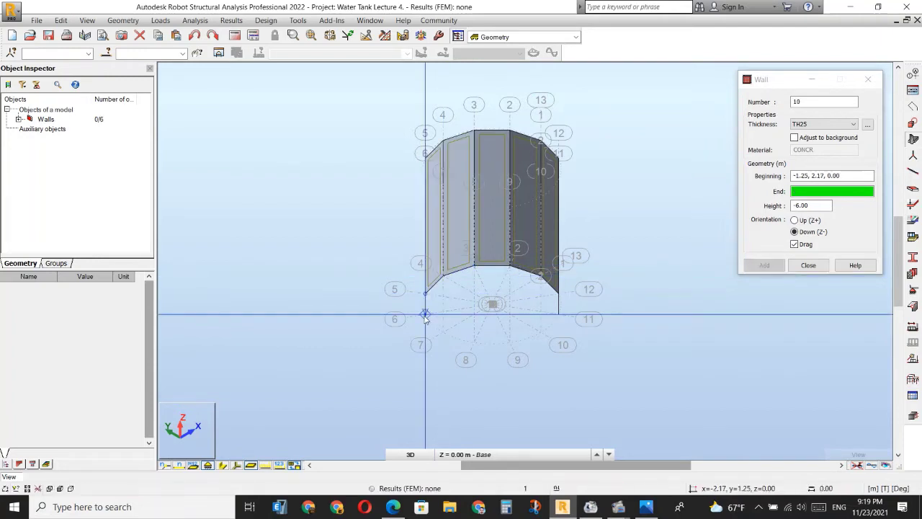
{"action": "left_click", "coordinate": [425, 314]}
{"action": "left_click", "coordinate": [443, 331]}
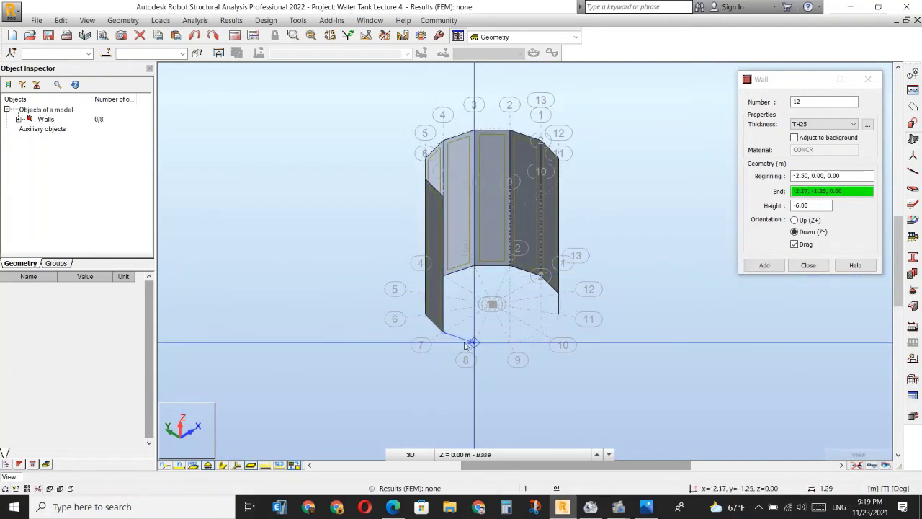
{"action": "left_click", "coordinate": [474, 342]}
{"action": "left_click", "coordinate": [508, 343]}
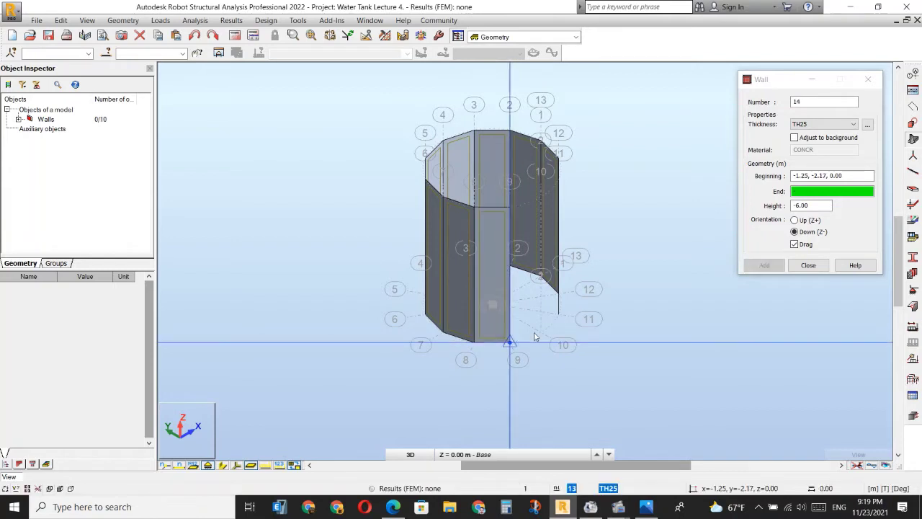
{"action": "left_click", "coordinate": [541, 333]}
{"action": "left_click", "coordinate": [558, 315]}
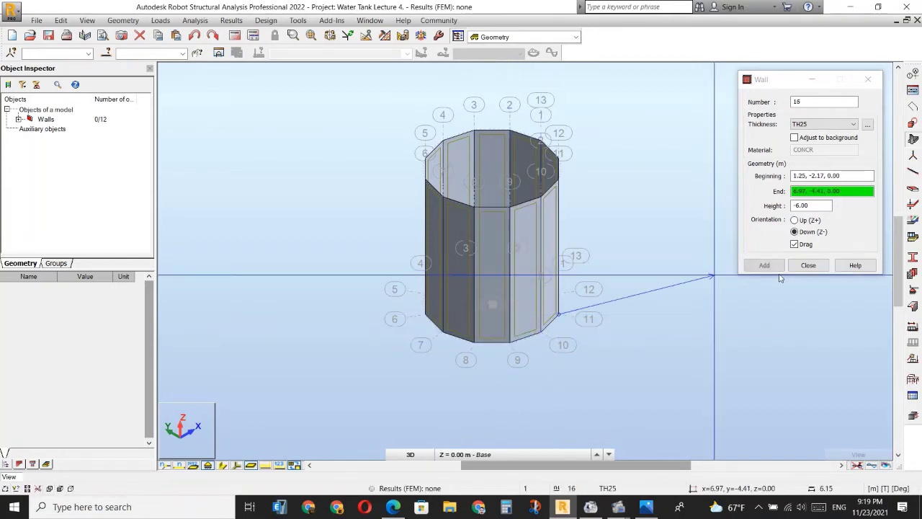
{"action": "left_click", "coordinate": [796, 266]}
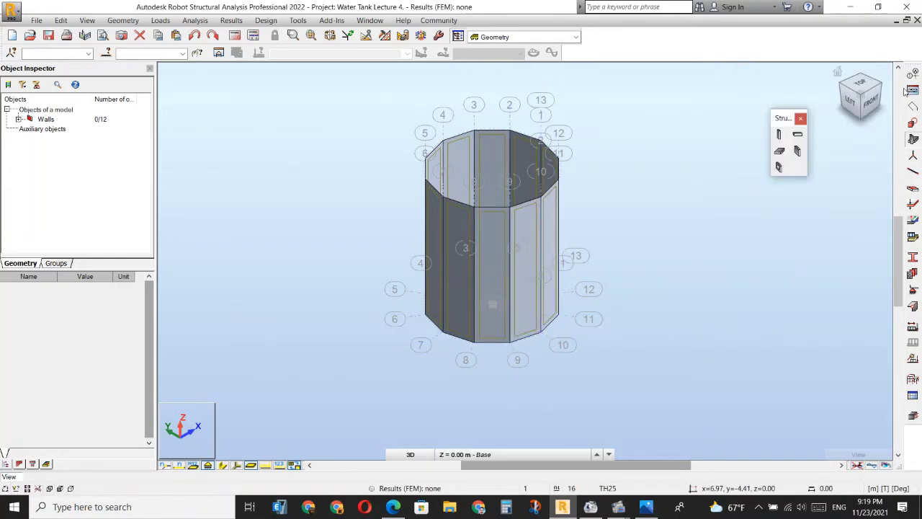
Step: Assign fixed linear supports to the bottom edges of all twelve wall panels
{"action": "left_click", "coordinate": [845, 117]}
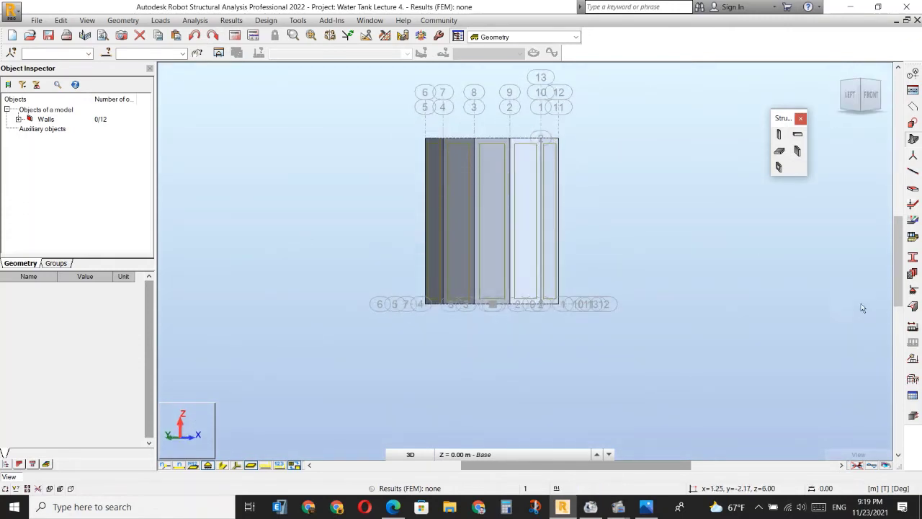
{"action": "left_click", "coordinate": [913, 293]}
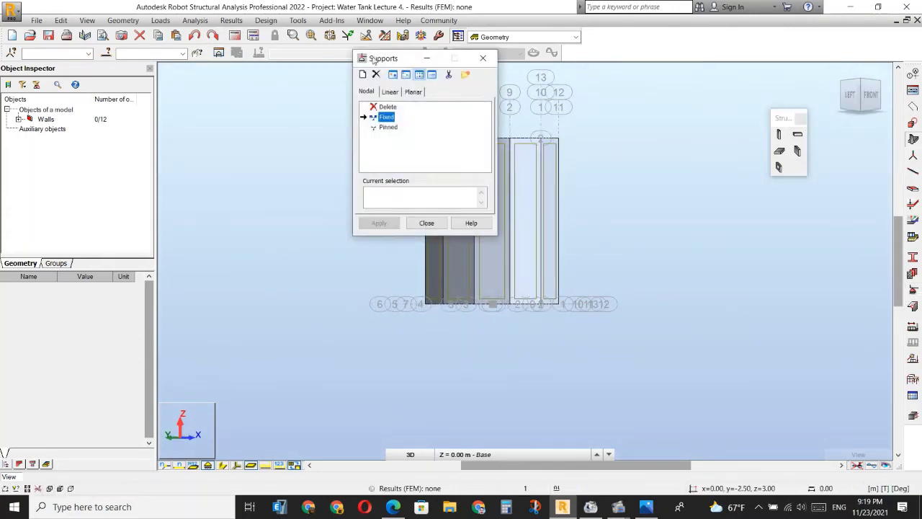
{"action": "left_click_drag", "start_coordinate": [380, 58], "coordinate": [643, 77]}
{"action": "left_click", "coordinate": [652, 112]}
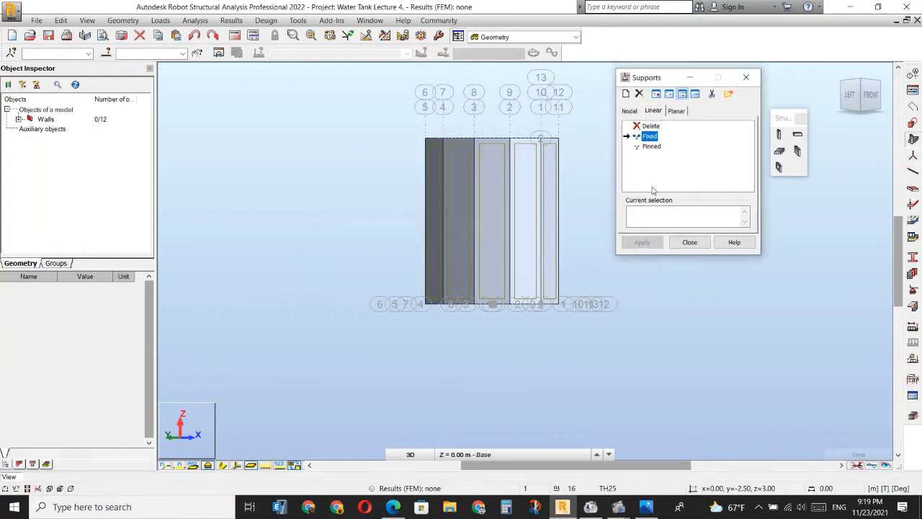
{"action": "left_click_drag", "start_coordinate": [319, 289], "coordinate": [628, 336]}
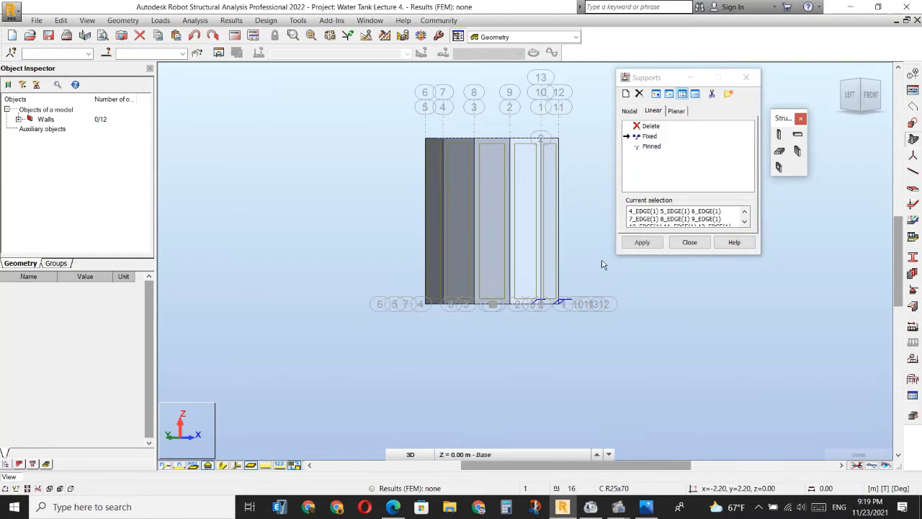
{"action": "left_click", "coordinate": [642, 242]}
{"action": "key", "text": "Escape"}
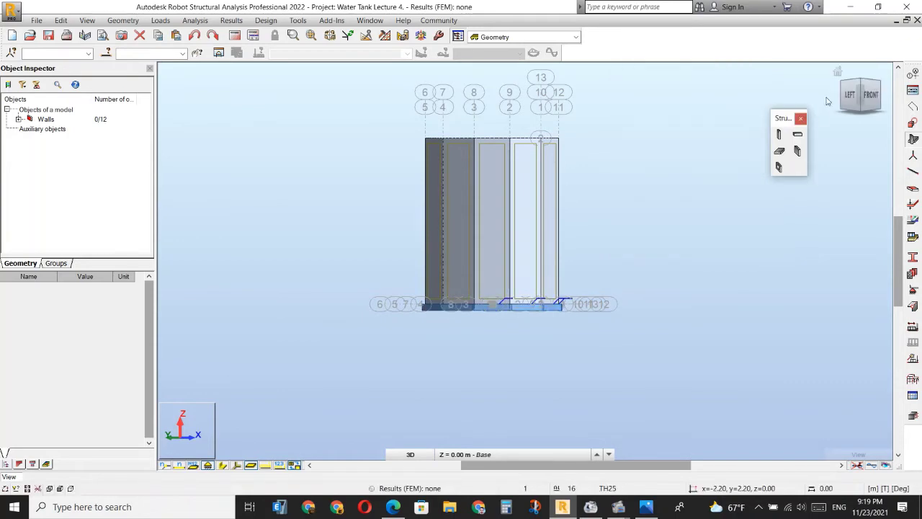
Step: Display the panels' local axis systems in a top view, oriented with the global Y axis upward
{"action": "left_click", "coordinate": [862, 84]}
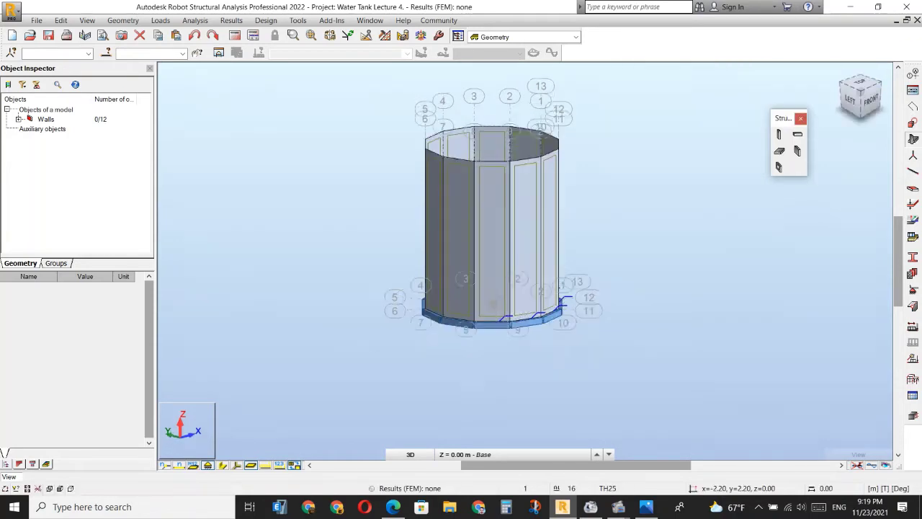
{"action": "left_click", "coordinate": [860, 92]}
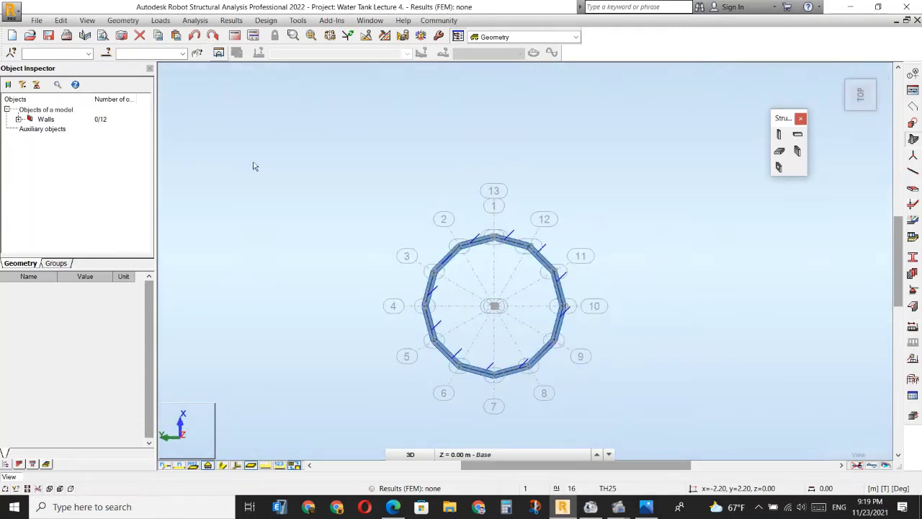
{"action": "left_click", "coordinate": [237, 465]}
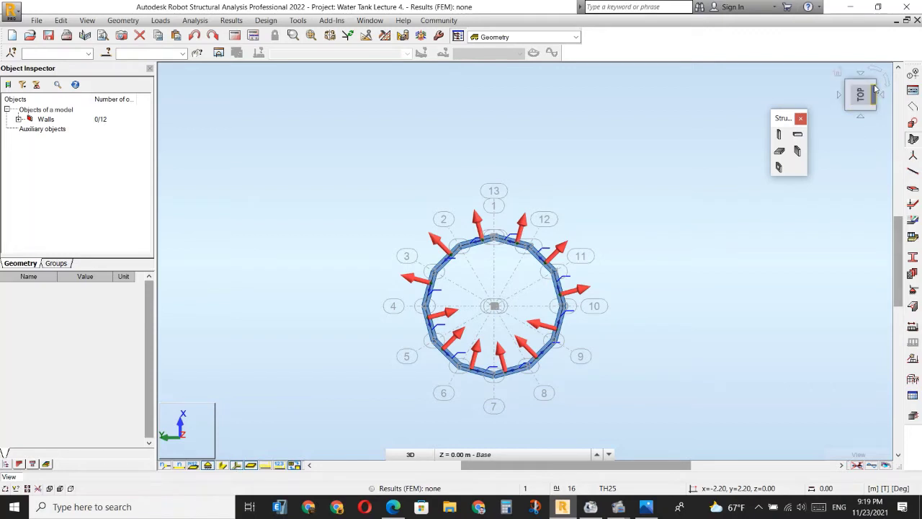
{"action": "mouse_move", "coordinate": [876, 79]}
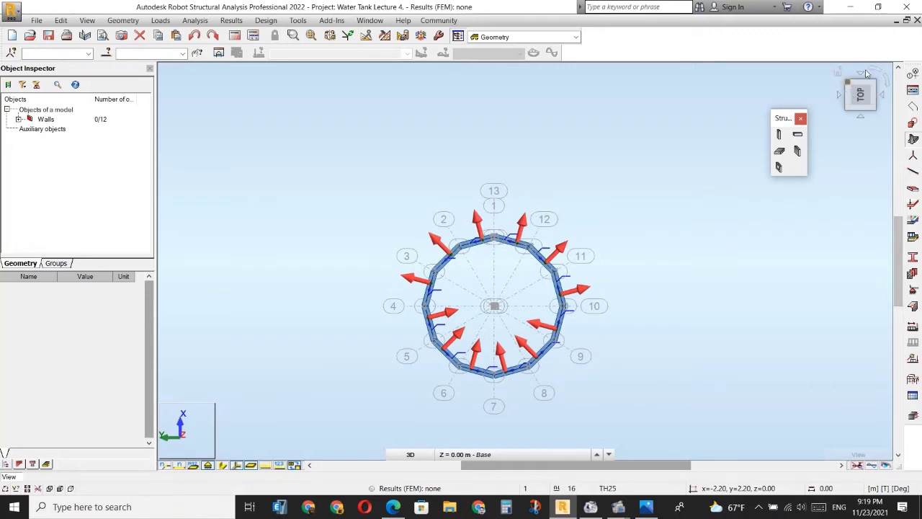
{"action": "left_click", "coordinate": [876, 70]}
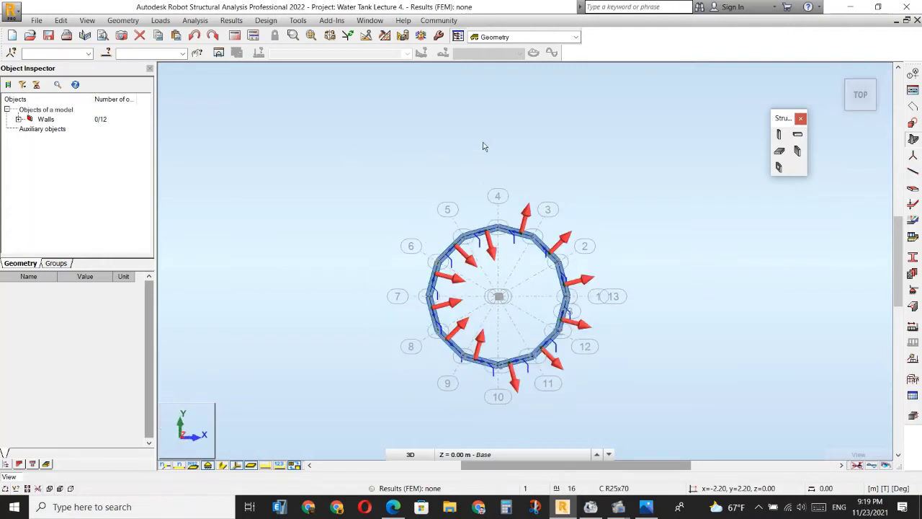
Step: Reverse the local Z axis sense of wall panels 9to14, the half between axes 4 and 10
{"action": "left_click_drag", "start_coordinate": [488, 142], "coordinate": [384, 395]}
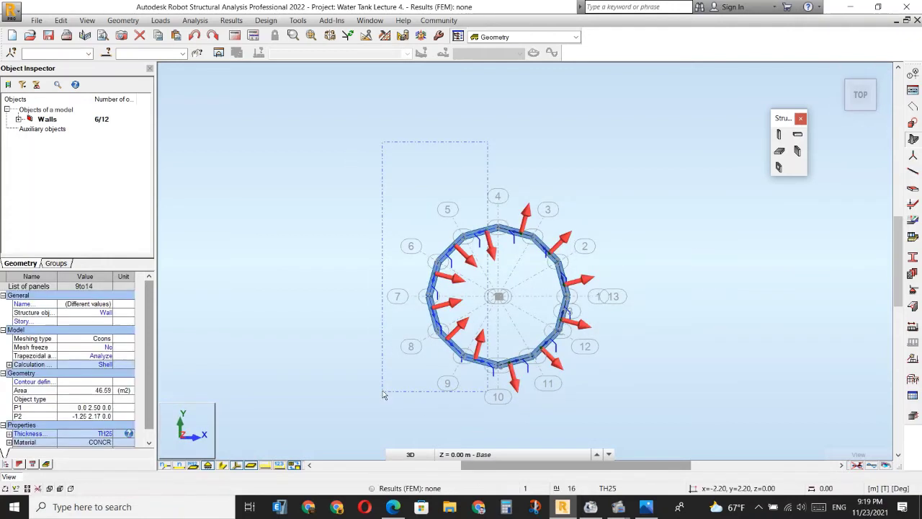
{"action": "left_click", "coordinate": [123, 20]}
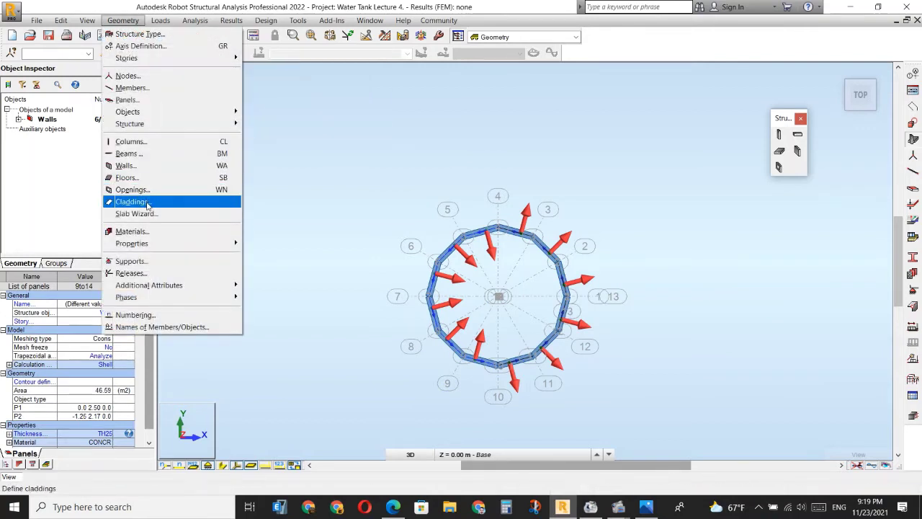
{"action": "mouse_move", "coordinate": [145, 244]}
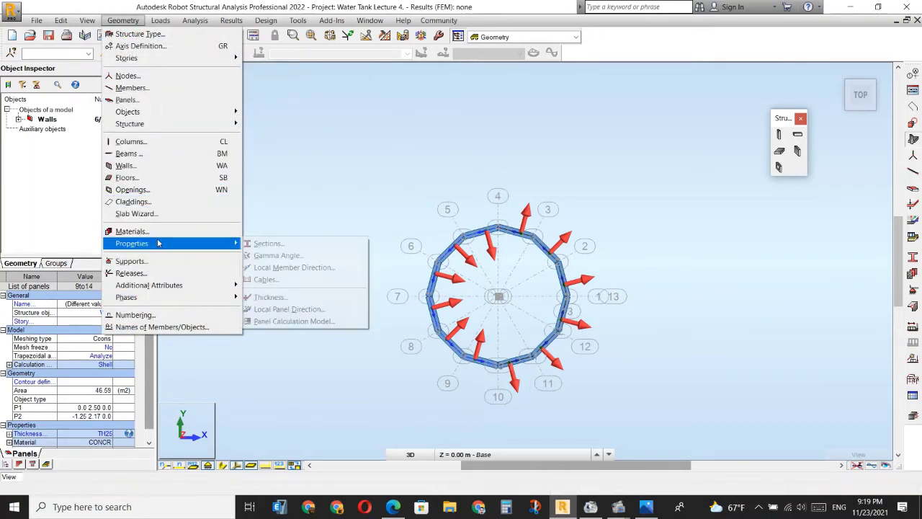
{"action": "left_click", "coordinate": [291, 309]}
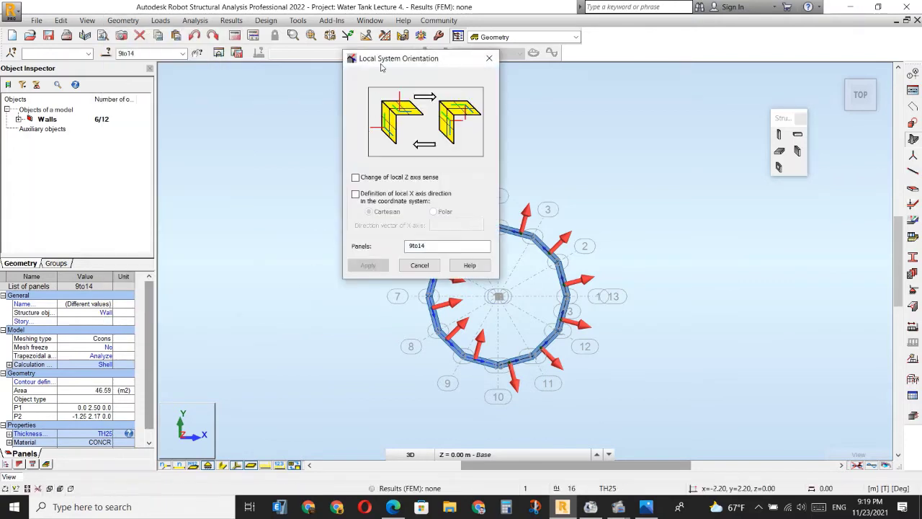
{"action": "left_click_drag", "start_coordinate": [382, 67], "coordinate": [257, 77]}
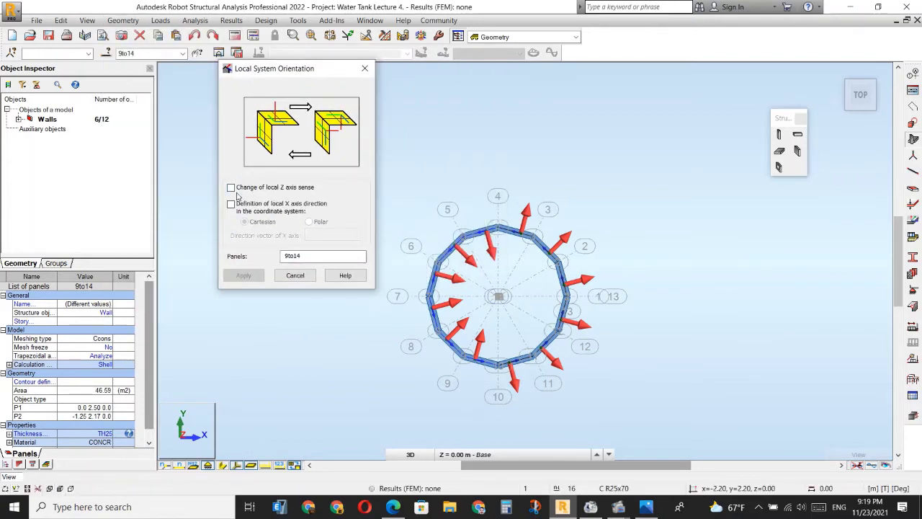
{"action": "left_click", "coordinate": [241, 276]}
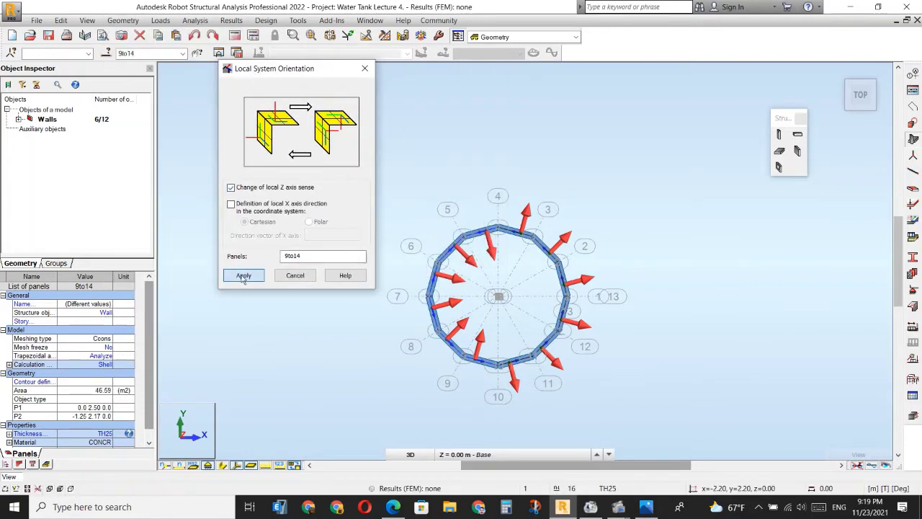
{"action": "left_click", "coordinate": [298, 277]}
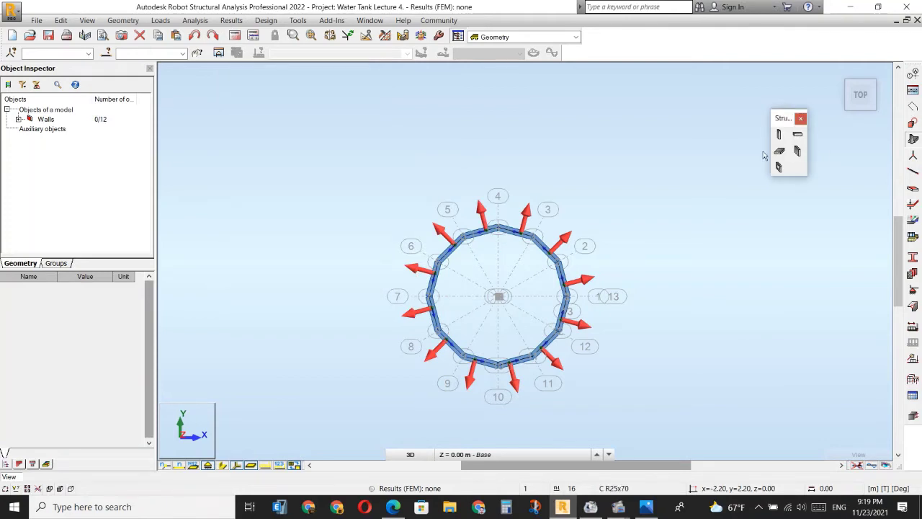
Step: Return to a 3D view of the tank and add a dead load case named DL1
{"action": "left_click", "coordinate": [848, 108]}
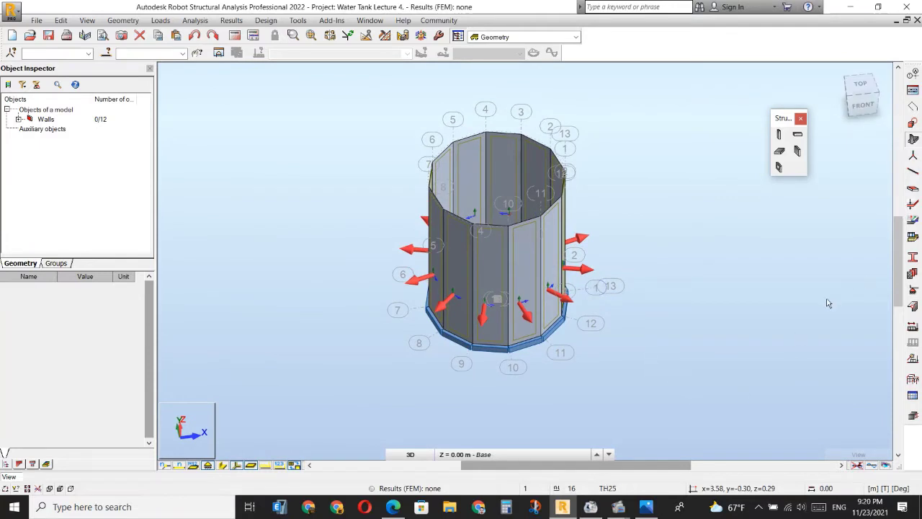
{"action": "left_click", "coordinate": [912, 327]}
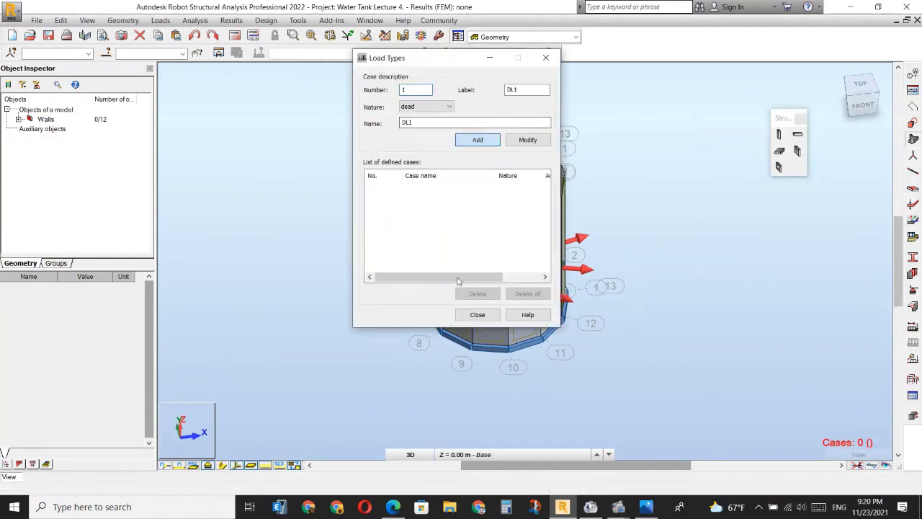
{"action": "key", "text": "Return"}
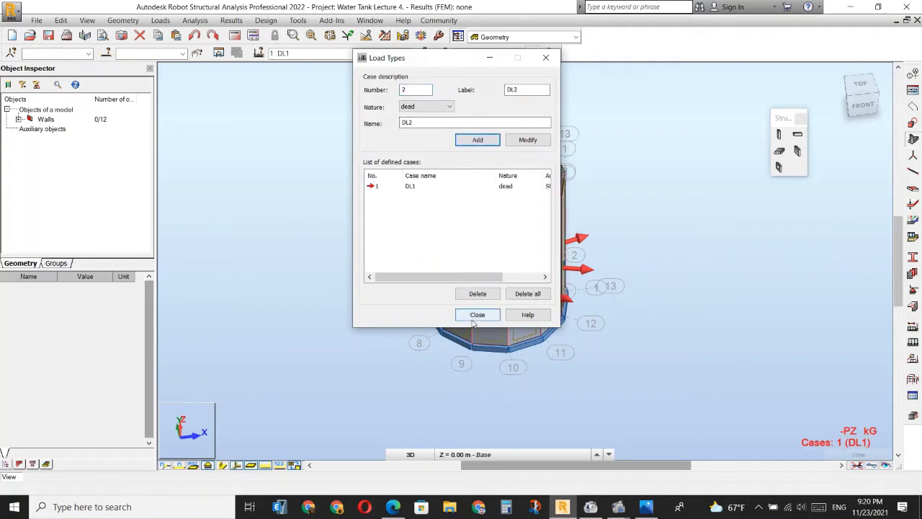
{"action": "left_click", "coordinate": [475, 316]}
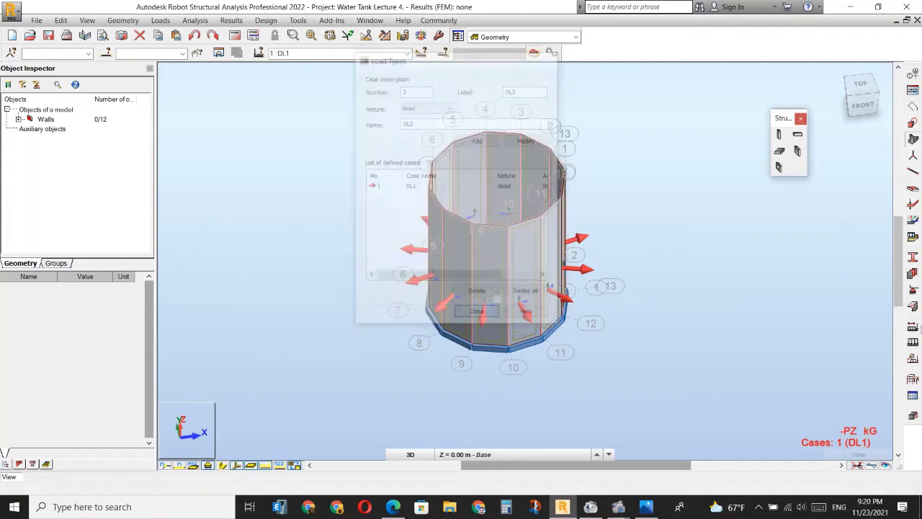
Step: Define a hydrostatic surface pressure in case DL1 for a liquid of 1000 kg/m3, acting along the negative Z axis
{"action": "left_click", "coordinate": [912, 343]}
{"action": "left_click", "coordinate": [868, 126]}
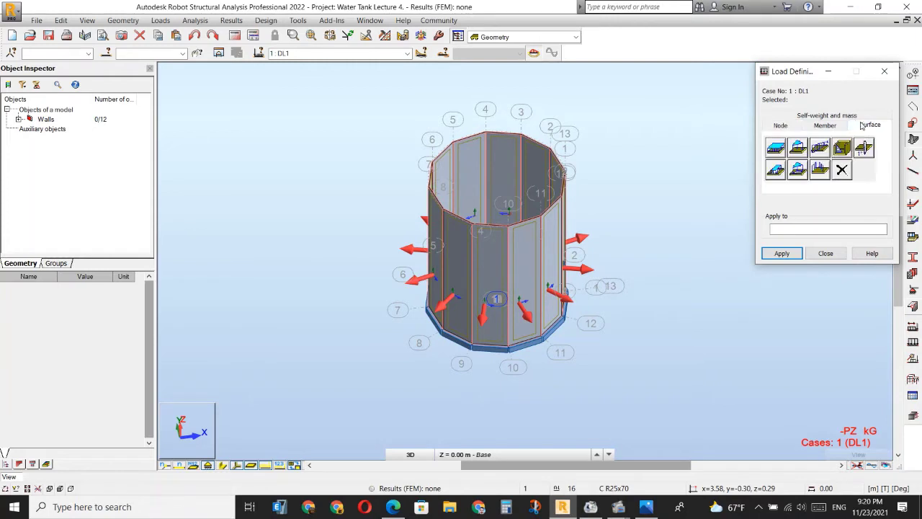
{"action": "left_click", "coordinate": [842, 147]}
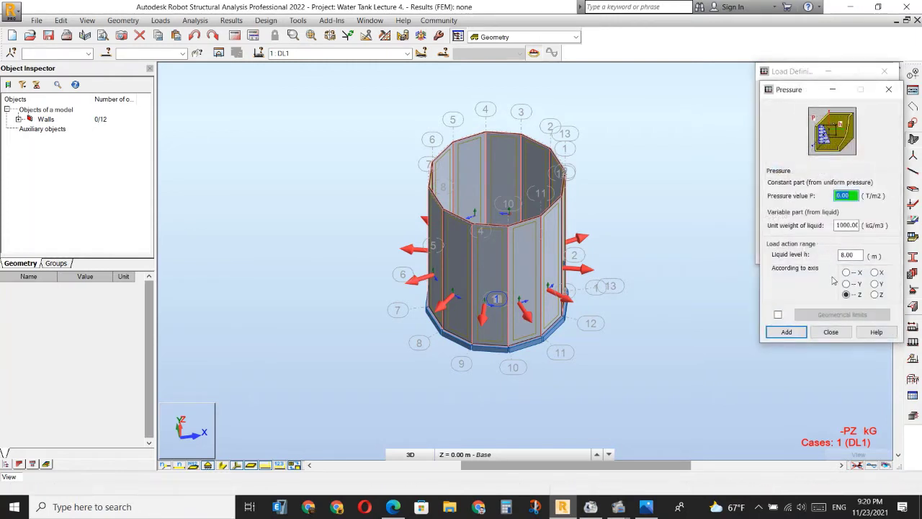
{"action": "double_click", "coordinate": [856, 255]}
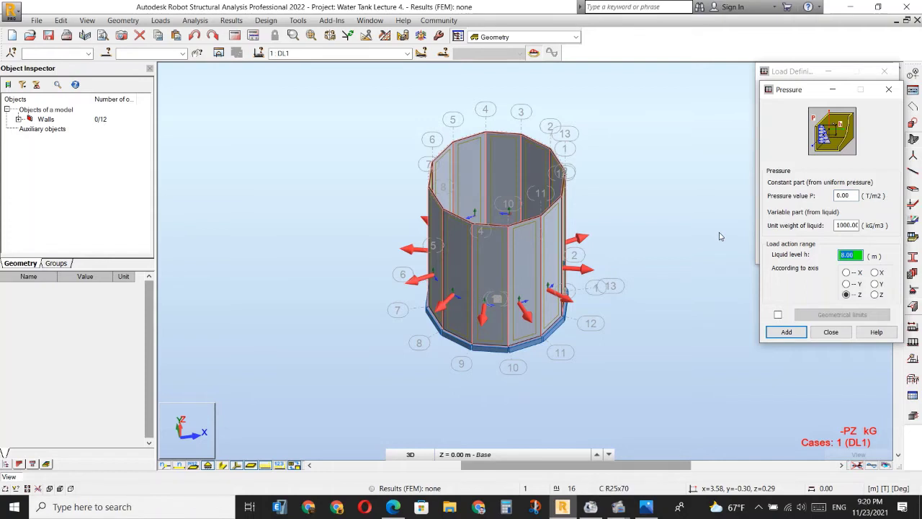
{"action": "left_click", "coordinate": [784, 332]}
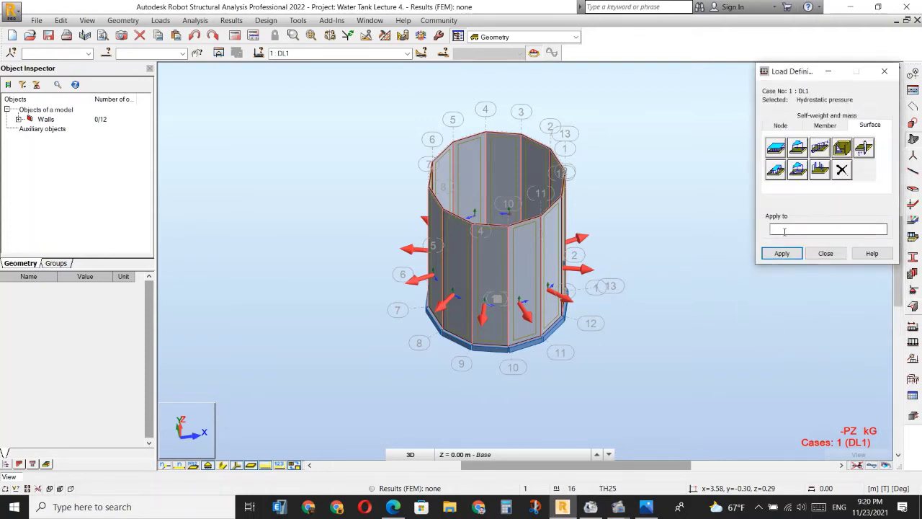
Step: Apply the hydrostatic pressure to all twelve wall panels, 4to15, and finish defining loads
{"action": "left_click_drag", "start_coordinate": [626, 111], "coordinate": [289, 222]}
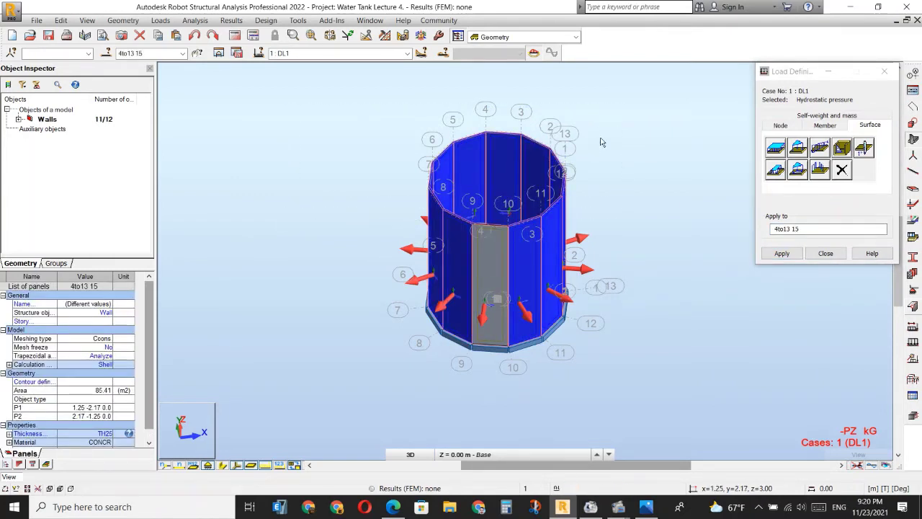
{"action": "left_click_drag", "start_coordinate": [626, 102], "coordinate": [360, 226]}
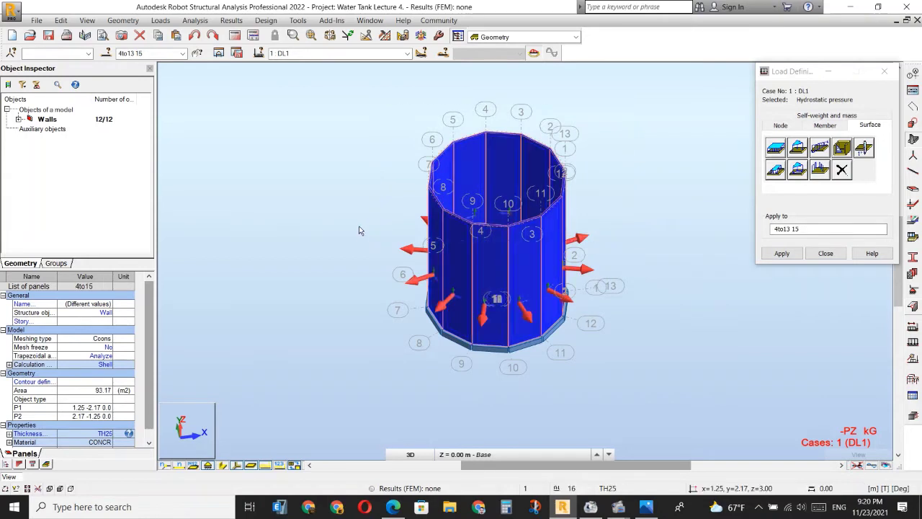
{"action": "left_click", "coordinate": [781, 252]}
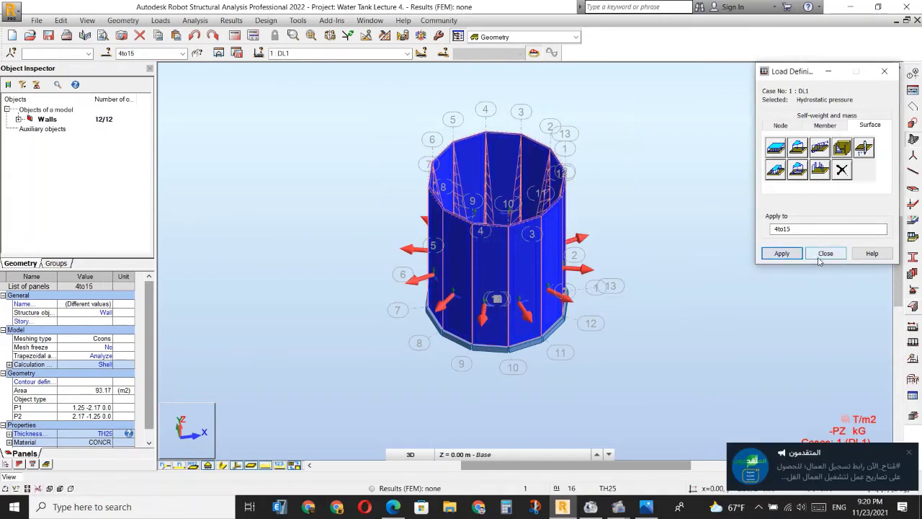
{"action": "left_click", "coordinate": [821, 253]}
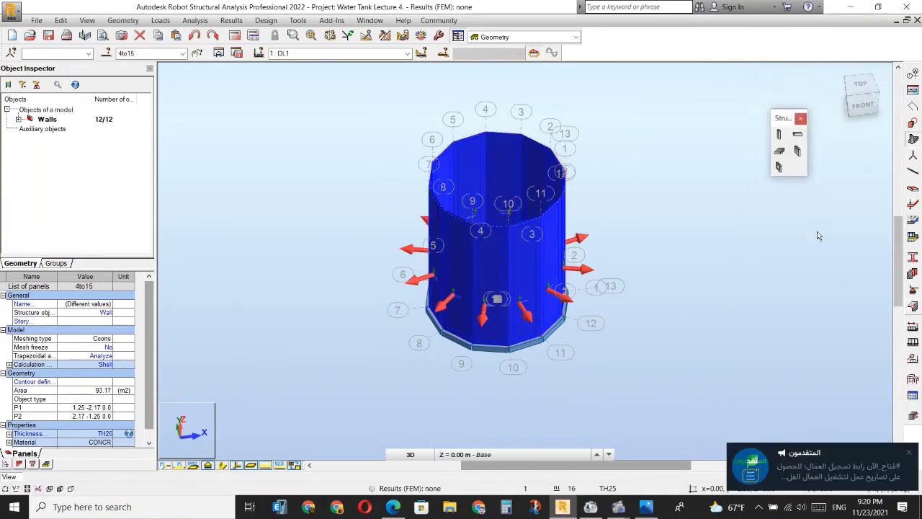
Step: Examine the hydrostatic load on the tank walls from the top and from the front
{"action": "left_click", "coordinate": [859, 87]}
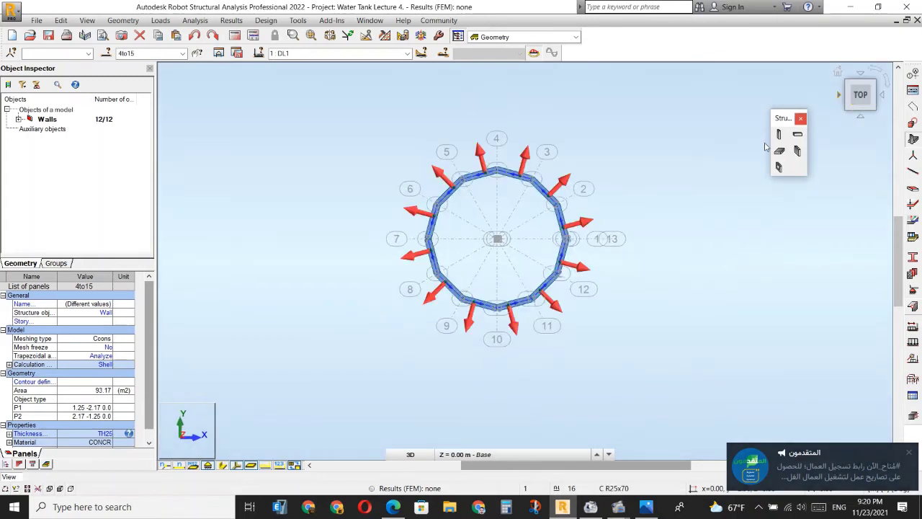
{"action": "left_click", "coordinate": [264, 466]}
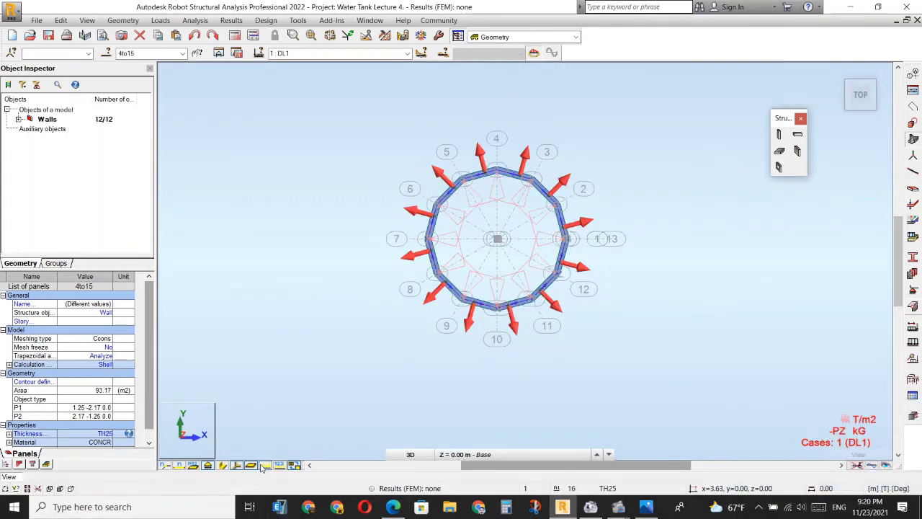
{"action": "left_click", "coordinate": [856, 107]}
{"action": "left_click", "coordinate": [863, 96]}
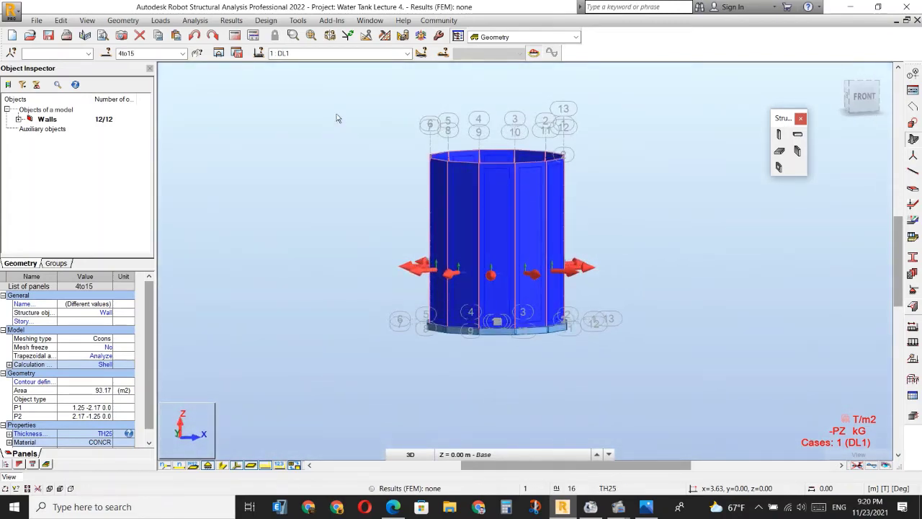
Step: Calculate the structure and display the MXX moment map on the wall panels for DL1
{"action": "left_click", "coordinate": [234, 53]}
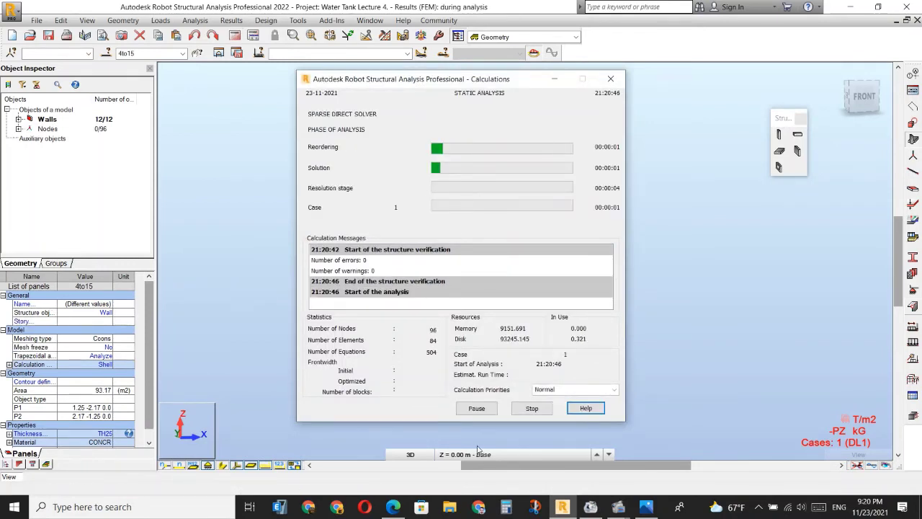
{"action": "left_click", "coordinate": [231, 20]}
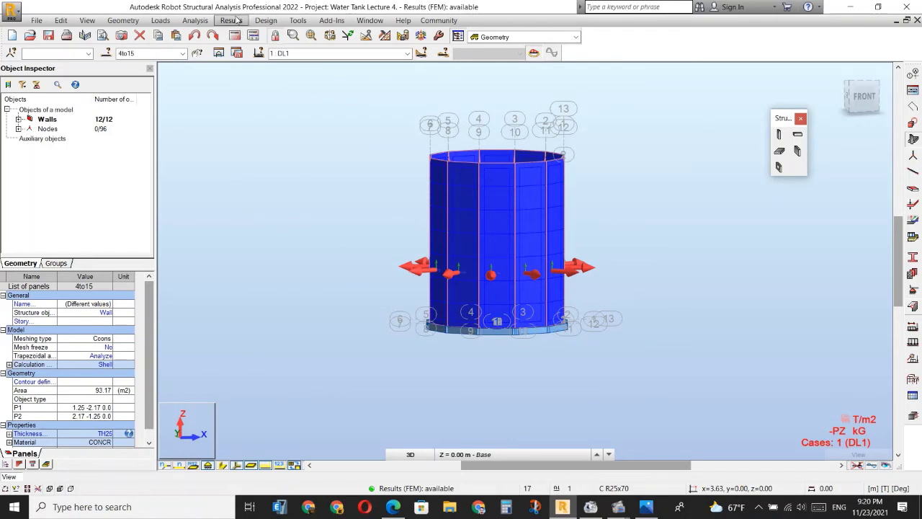
{"action": "left_click", "coordinate": [239, 88]}
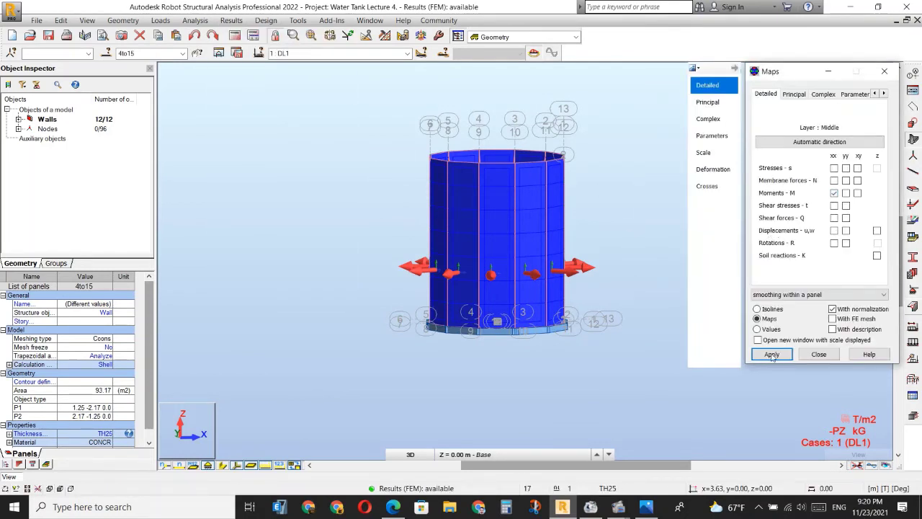
{"action": "left_click", "coordinate": [771, 354]}
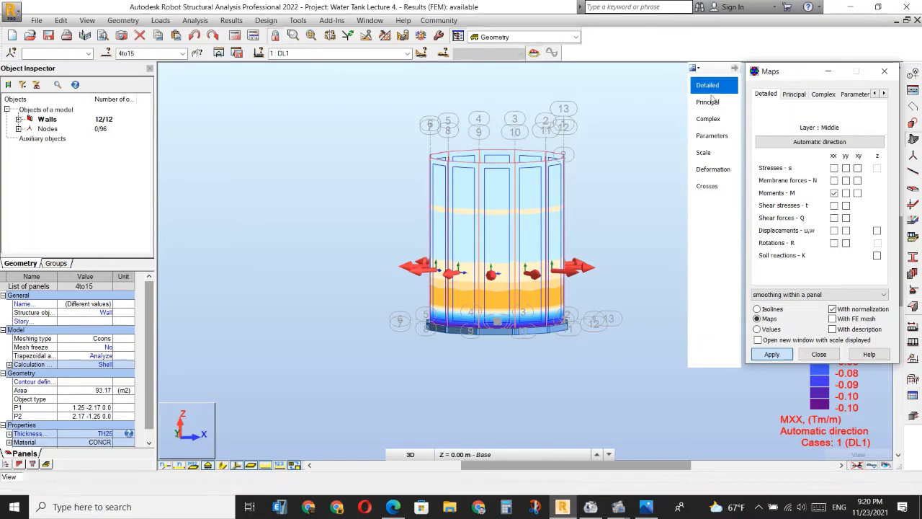
{"action": "left_click_drag", "start_coordinate": [792, 71], "coordinate": [254, 110]}
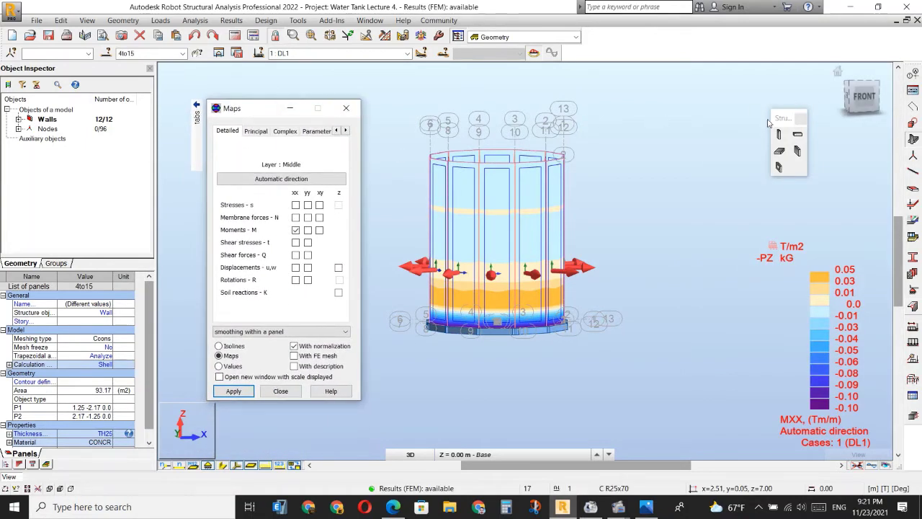
Step: Switch the panel map from MXX to MYY moments and view it on the tank in 3D
{"action": "left_click", "coordinate": [867, 83]}
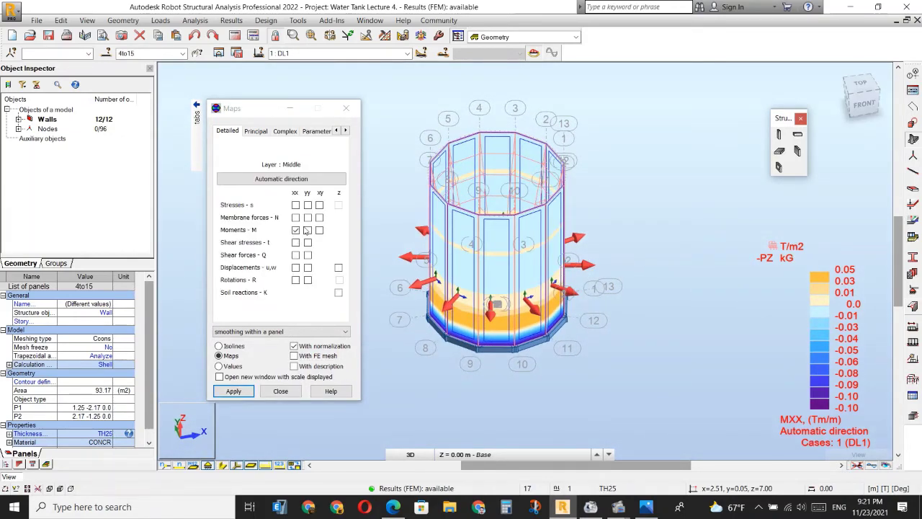
{"action": "left_click", "coordinate": [307, 229]}
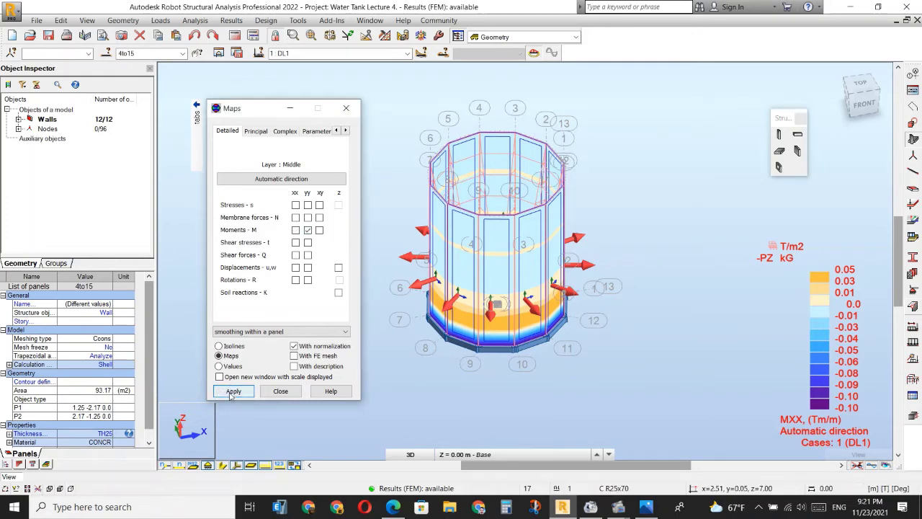
{"action": "left_click", "coordinate": [231, 395]}
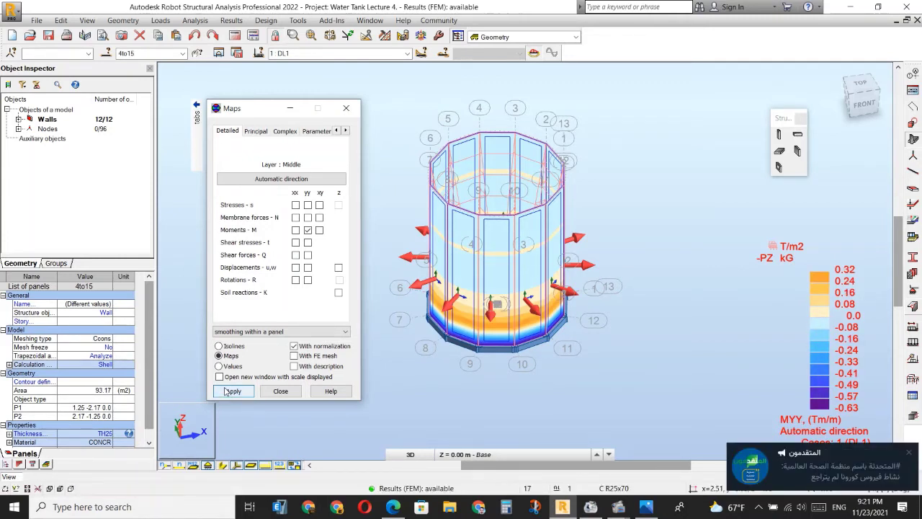
{"action": "left_click", "coordinate": [853, 103]}
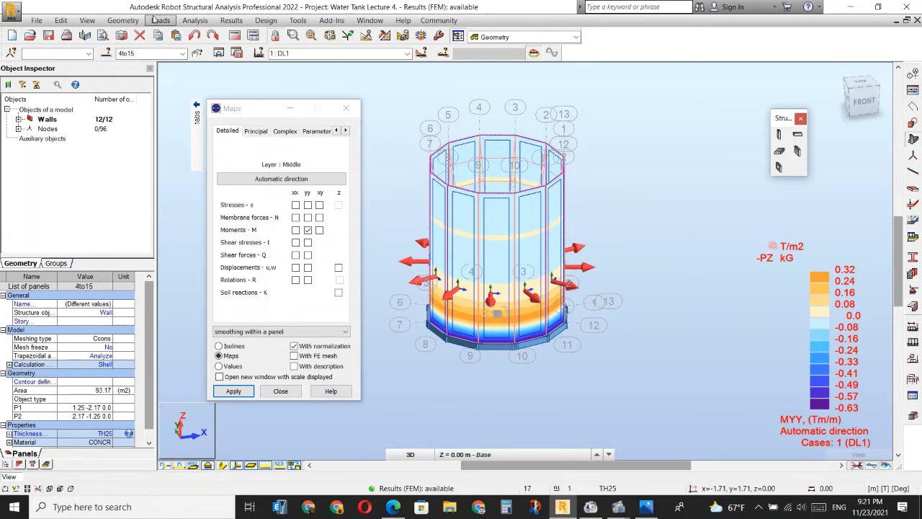
Step: Create panel cut A - A1 parallel to the YZ plane through point -0.10, 0.00, 1.09 near the tank's centre
{"action": "left_click", "coordinate": [155, 21]}
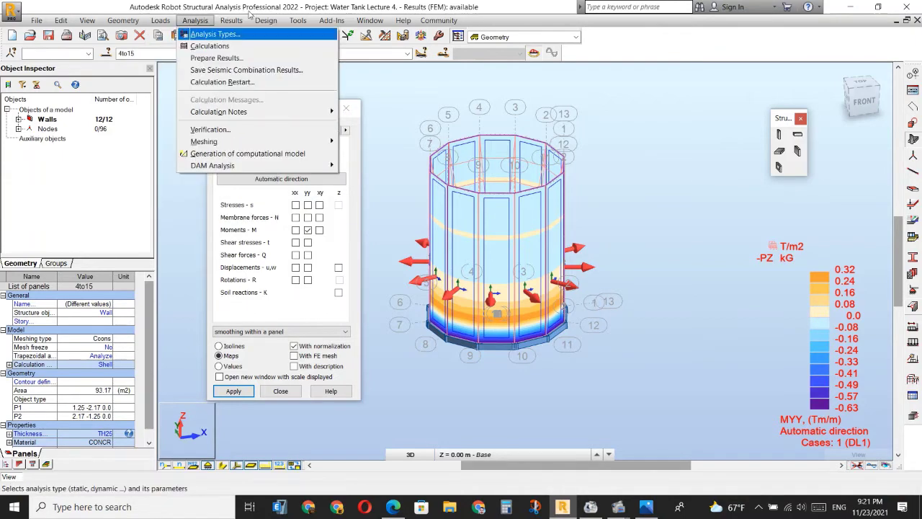
{"action": "mouse_move", "coordinate": [244, 48]}
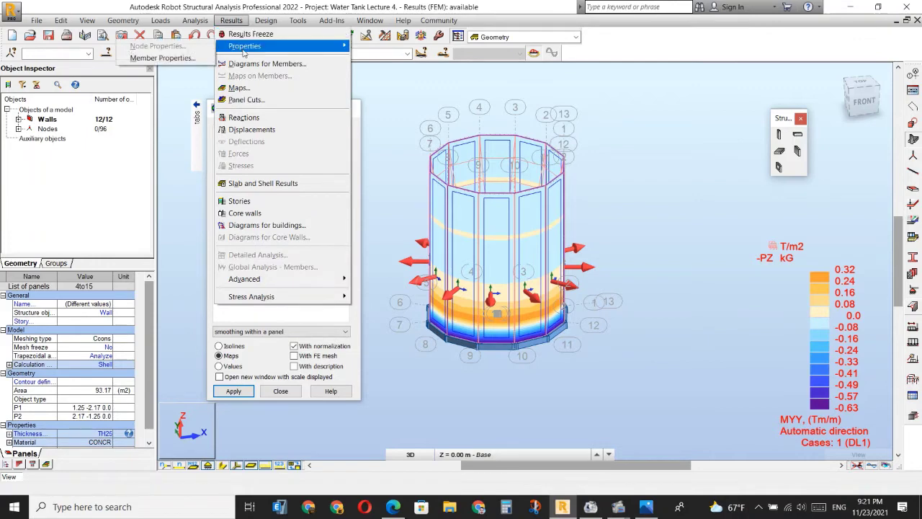
{"action": "left_click", "coordinate": [247, 100]}
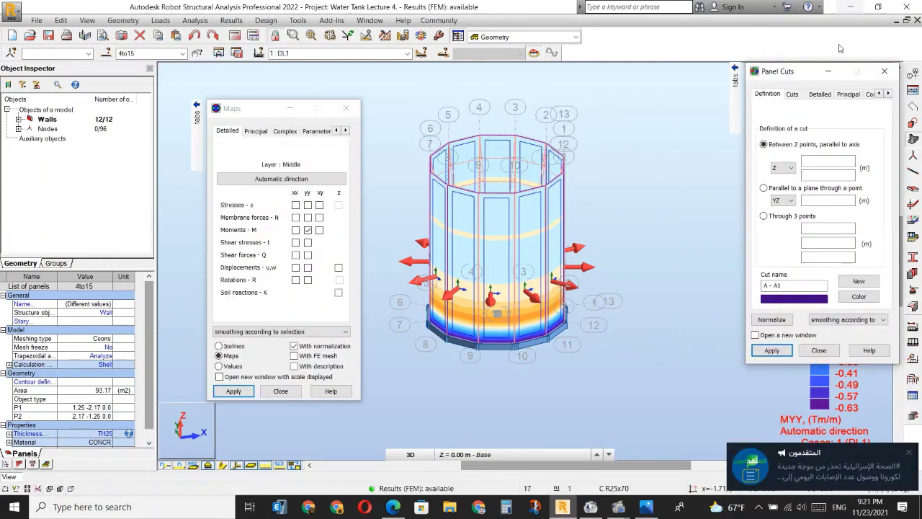
{"action": "left_click_drag", "start_coordinate": [804, 74], "coordinate": [265, 108]}
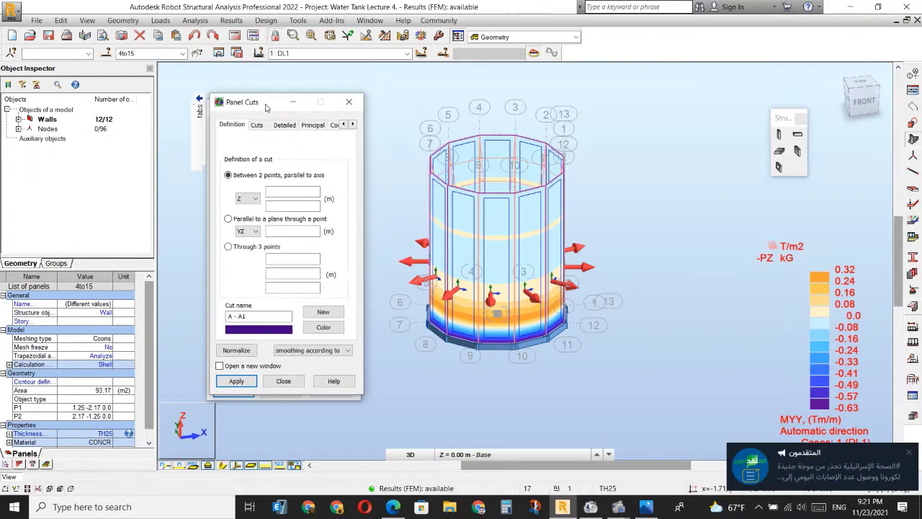
{"action": "left_click", "coordinate": [254, 219]}
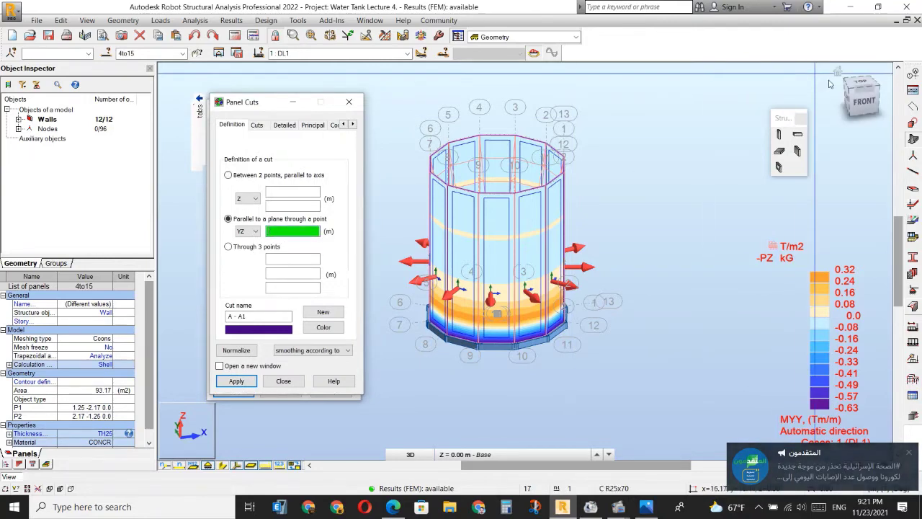
{"action": "left_click", "coordinate": [859, 102]}
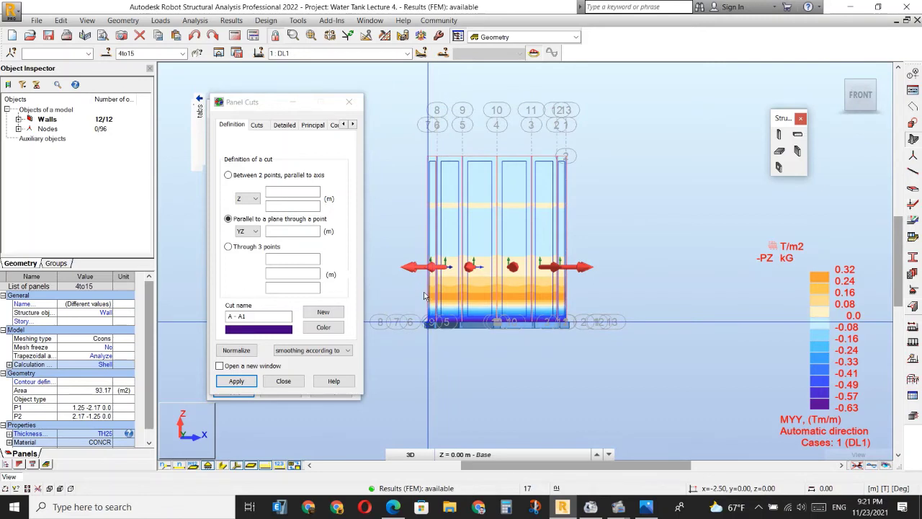
{"action": "scroll", "coordinate": [425, 292], "scroll_direction": "up", "scroll_amount": 3}
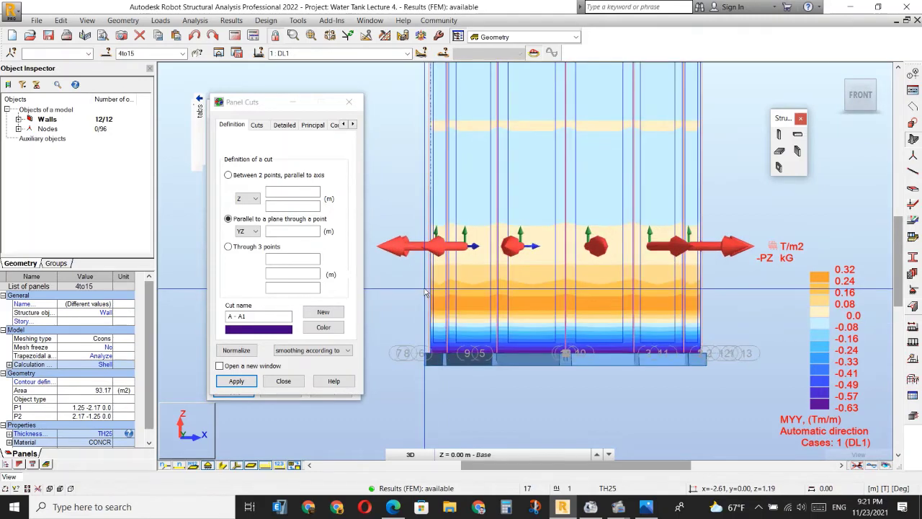
{"action": "left_click", "coordinate": [566, 310]}
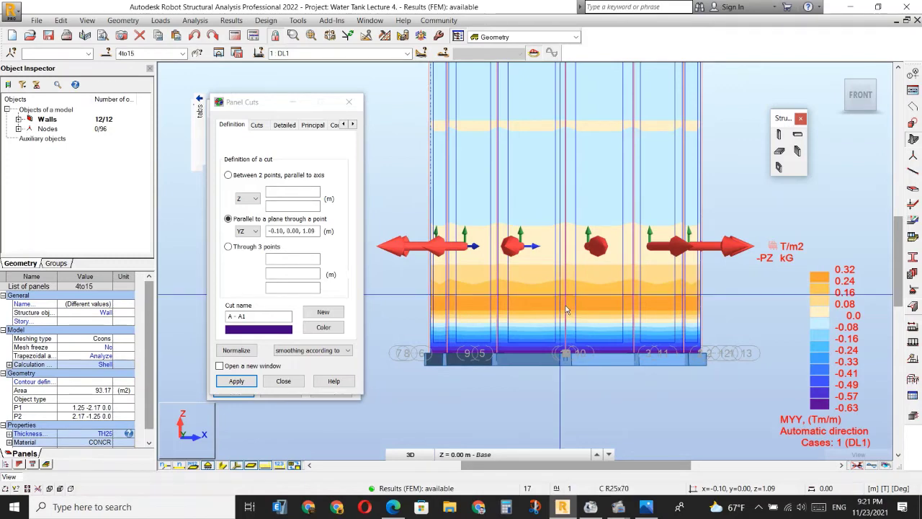
{"action": "left_click", "coordinate": [238, 381]}
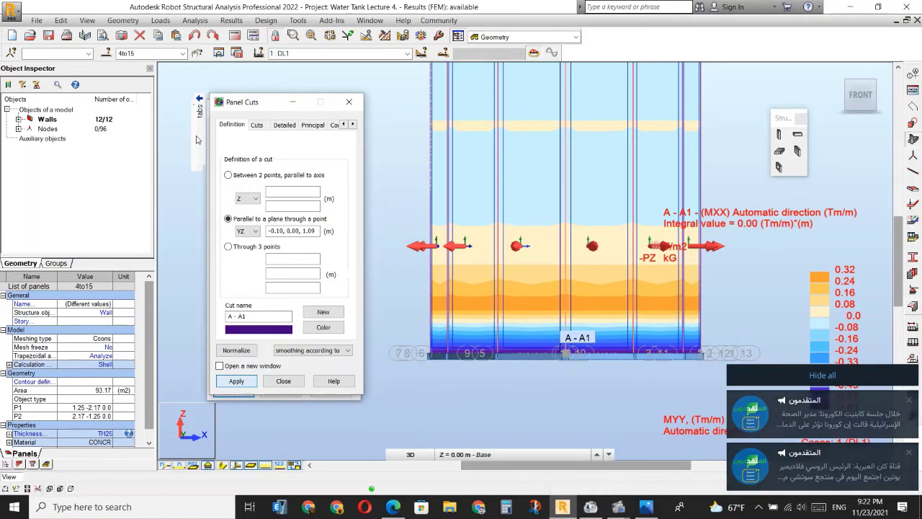
Step: Show the cut A - A1 diagram with labels and filled shading, and open its diagram analysis
{"action": "mouse_move", "coordinate": [196, 139]}
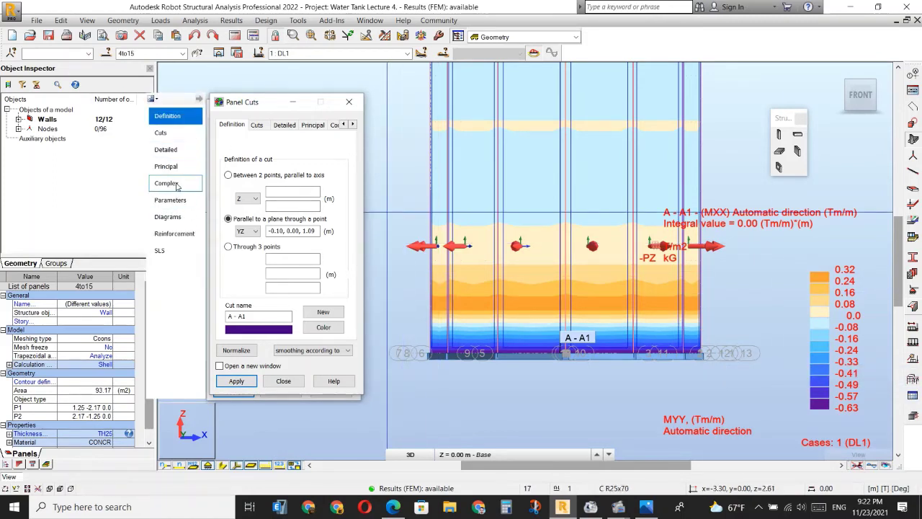
{"action": "left_click", "coordinate": [183, 216]}
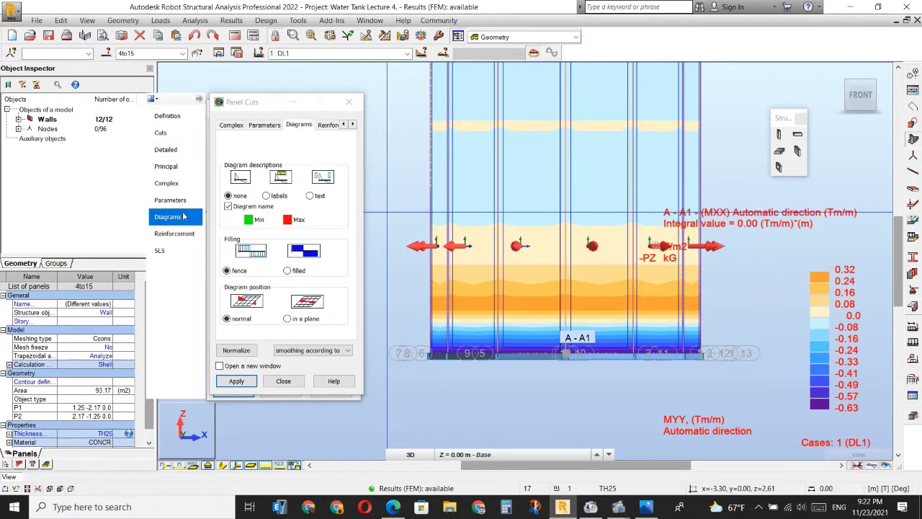
{"action": "left_click", "coordinate": [280, 196]}
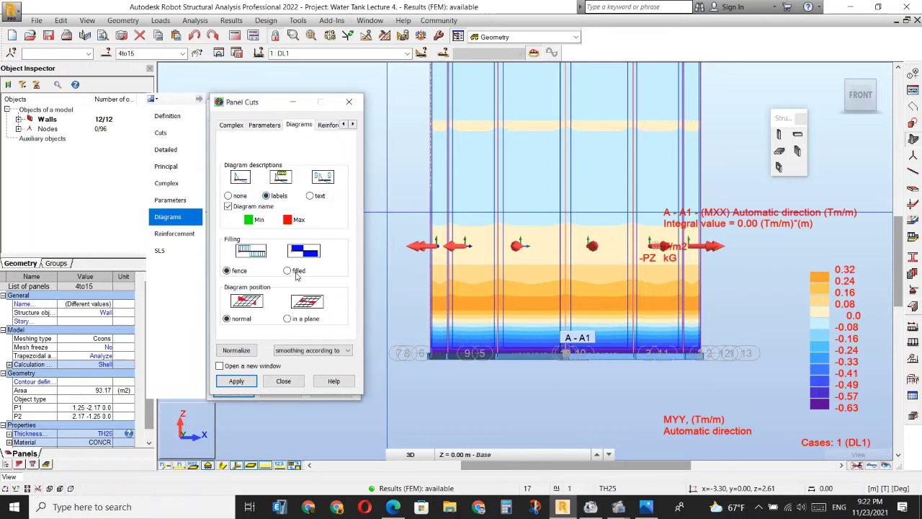
{"action": "left_click", "coordinate": [243, 382]}
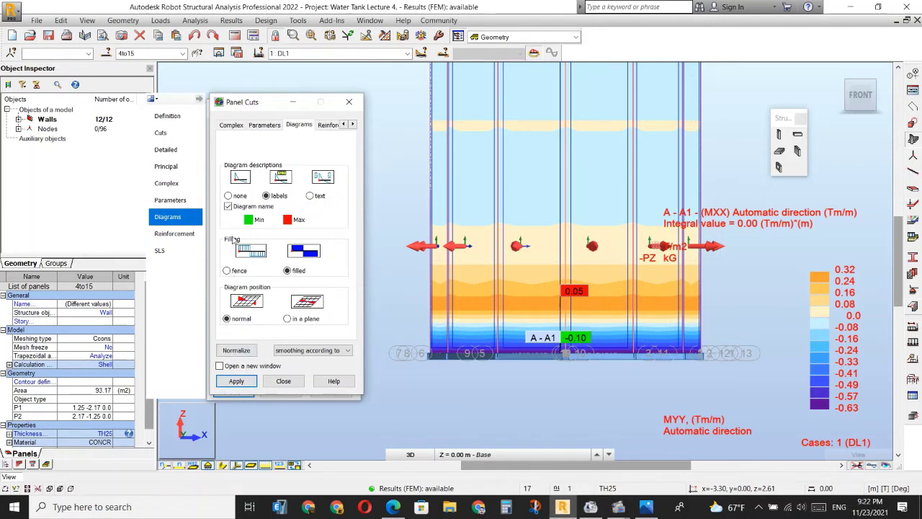
{"action": "left_click", "coordinate": [192, 139]}
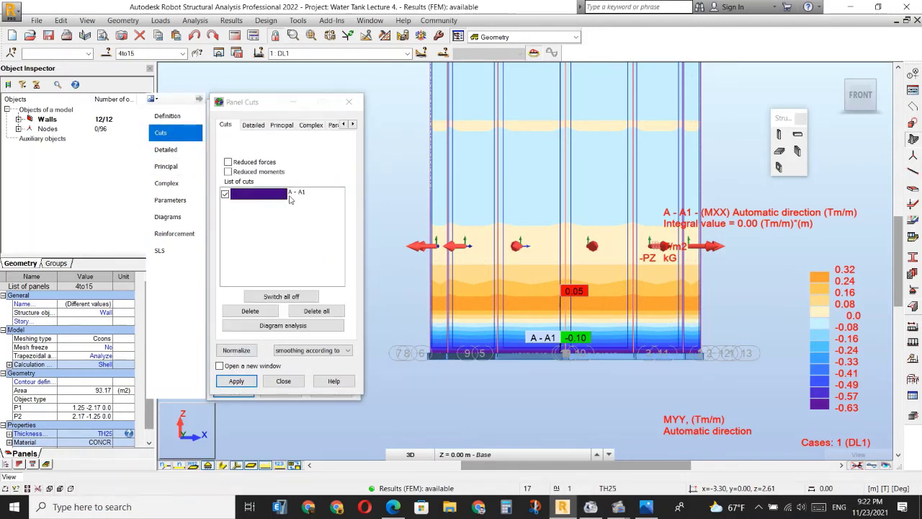
{"action": "left_click", "coordinate": [275, 326]}
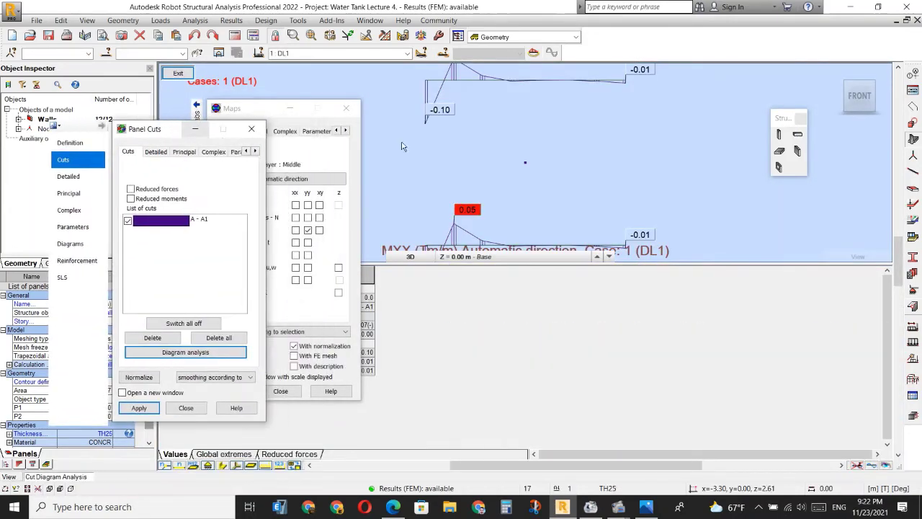
Step: Inspect the cut A - A1 moment diagram and close the Panel Cuts and Maps dialogs
{"action": "scroll", "coordinate": [603, 187], "scroll_direction": "down", "scroll_amount": 2}
{"action": "scroll", "coordinate": [517, 110], "scroll_direction": "up", "scroll_amount": 2}
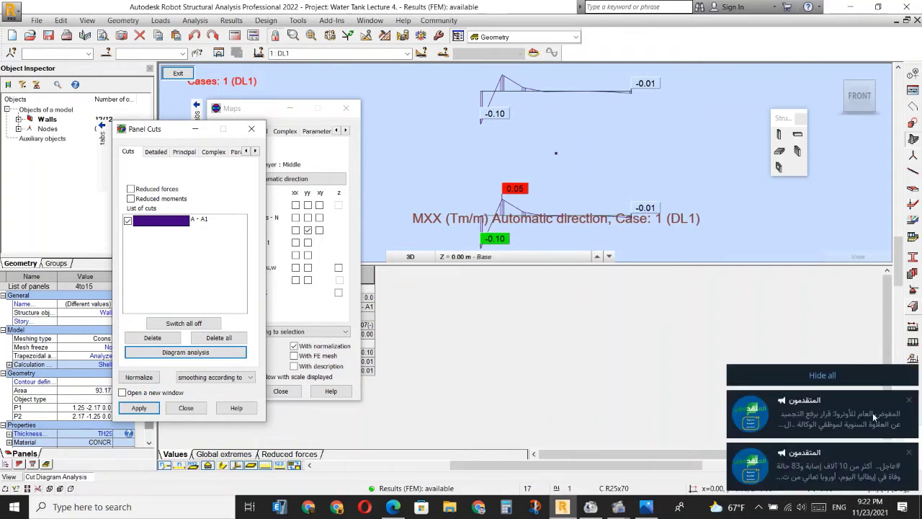
{"action": "left_click", "coordinate": [411, 257]}
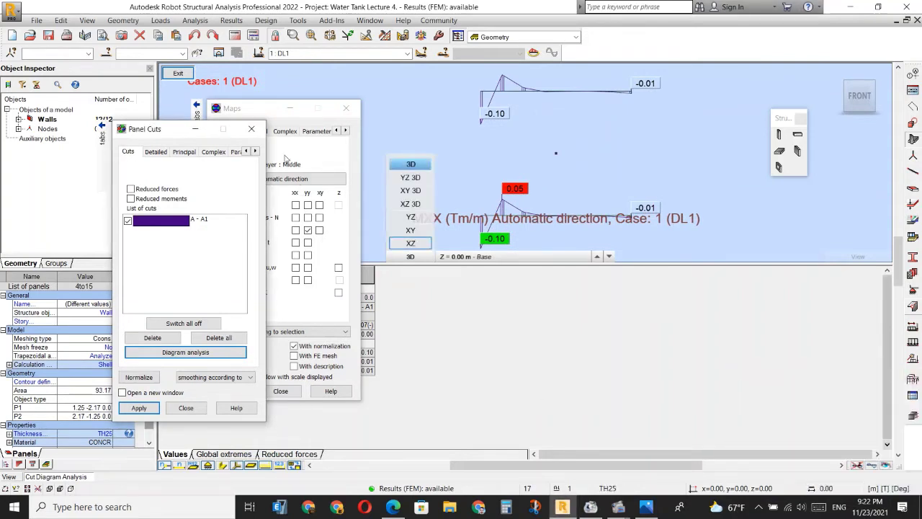
{"action": "left_click", "coordinate": [245, 129]}
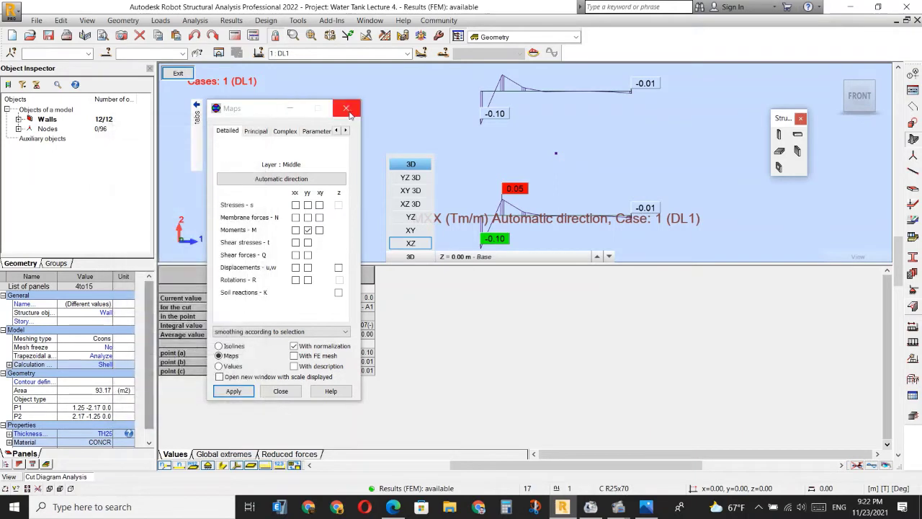
{"action": "left_click", "coordinate": [347, 108]}
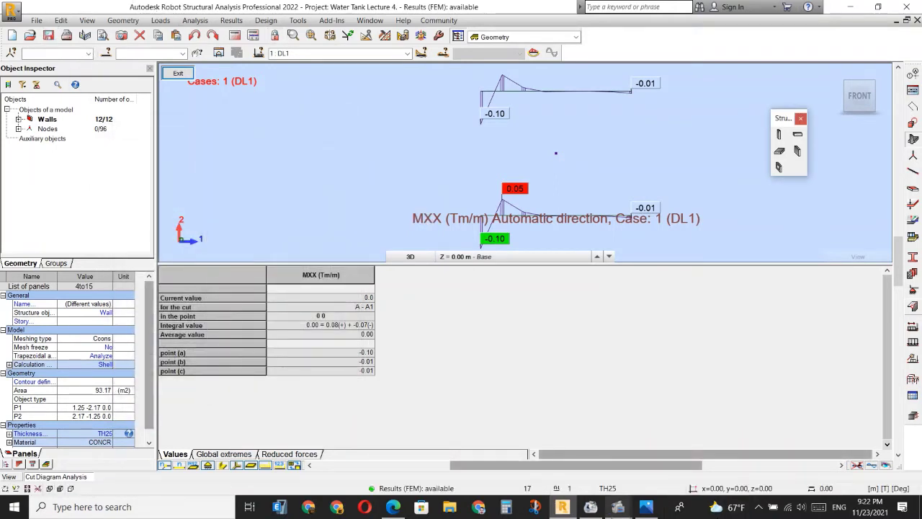
{"action": "mouse_move", "coordinate": [618, 506]}
{"action": "left_click", "coordinate": [604, 488]}
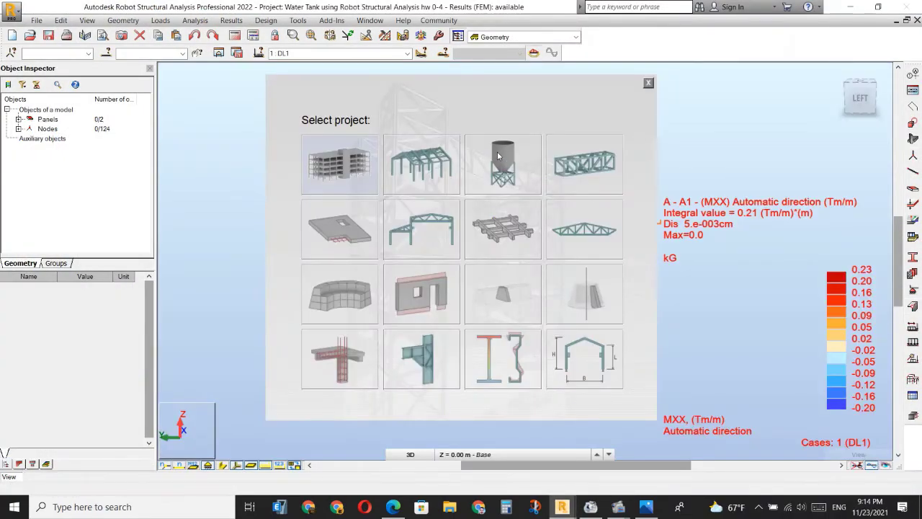
Step: Start a new shell-type project using the silo template and save it in the Robot folder as Water Tank Lecture 4
{"action": "left_click", "coordinate": [503, 163]}
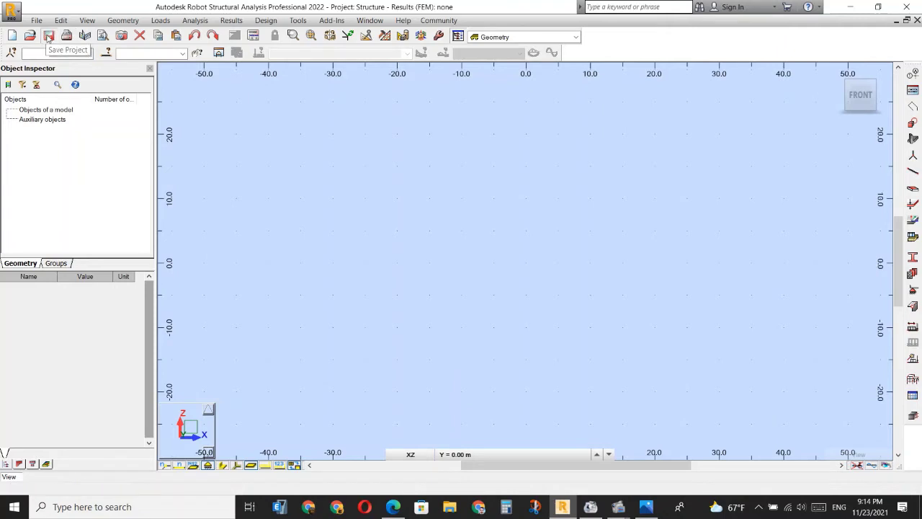
{"action": "left_click", "coordinate": [48, 35]}
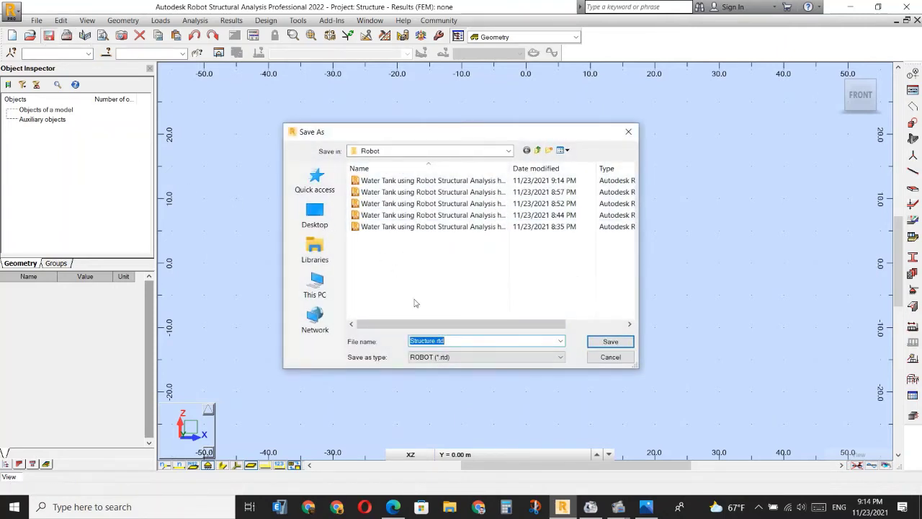
{"action": "left_click", "coordinate": [425, 226]}
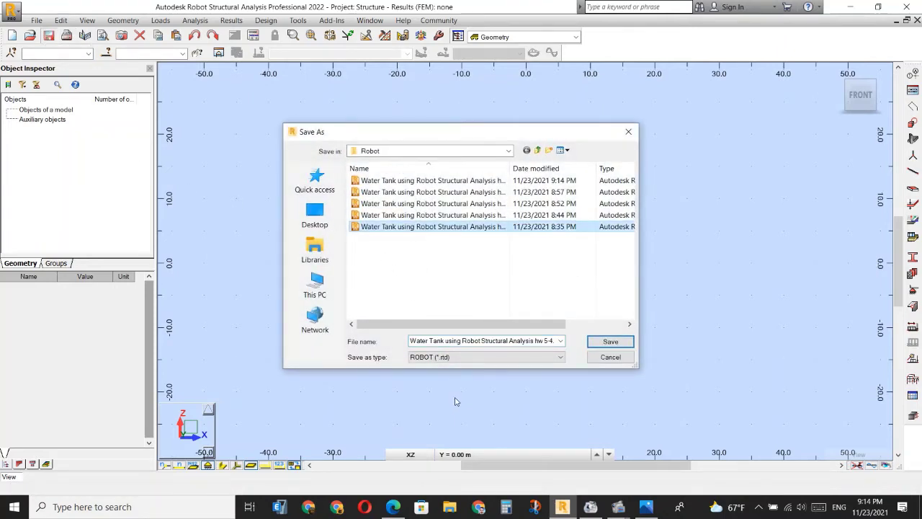
{"action": "triple_click", "coordinate": [445, 340]}
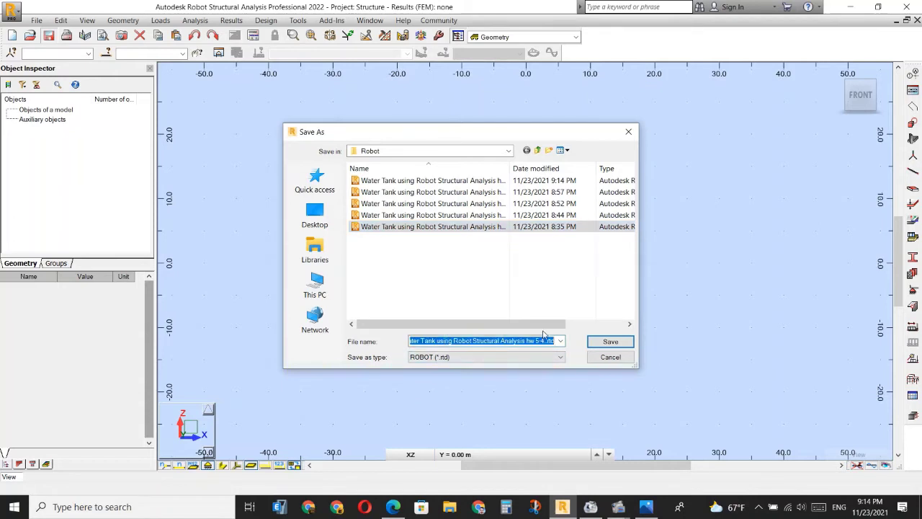
{"action": "left_click_drag", "start_coordinate": [437, 340], "coordinate": [556, 343]}
{"action": "type", "text": "Lecture"}
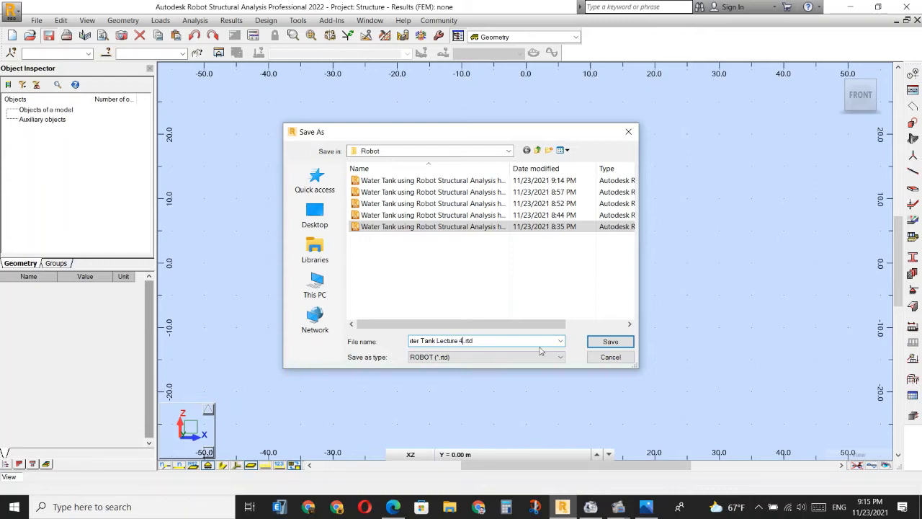
{"action": "key", "text": "Return"}
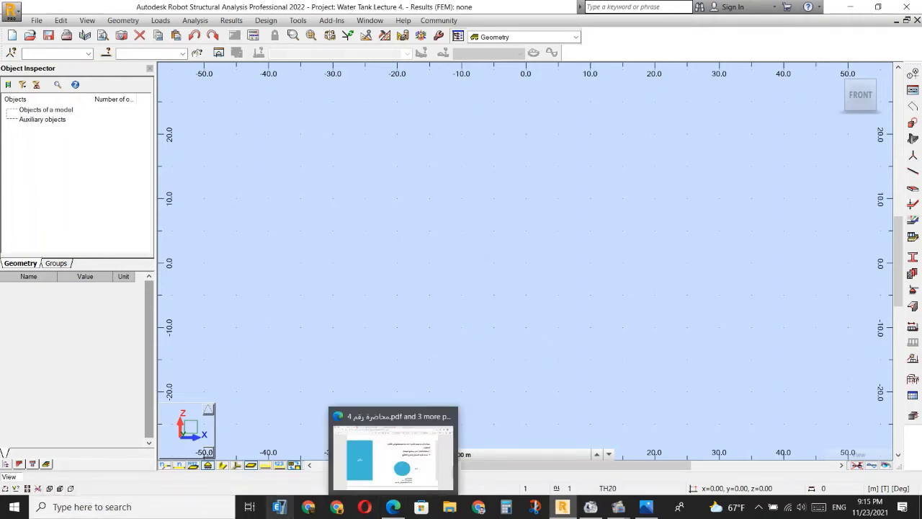
Step: Switch to the lecture PDF in Edge and examine the circular water tank example's tasks, diameter, height and wall thickness
{"action": "mouse_move", "coordinate": [392, 507]}
{"action": "left_click", "coordinate": [409, 466]}
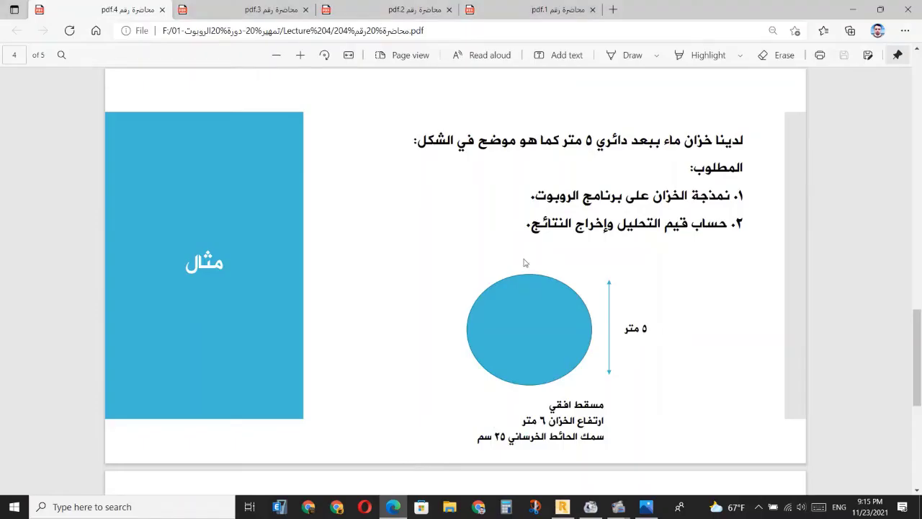
{"action": "left_click_drag", "start_coordinate": [730, 139], "coordinate": [486, 221]}
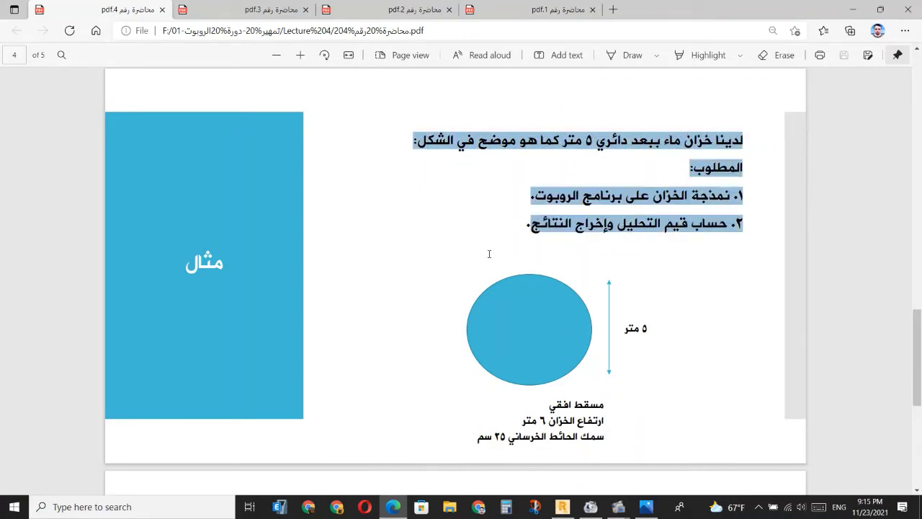
{"action": "left_click_drag", "start_coordinate": [489, 254], "coordinate": [494, 390]}
{"action": "left_click_drag", "start_coordinate": [480, 429], "coordinate": [481, 432]}
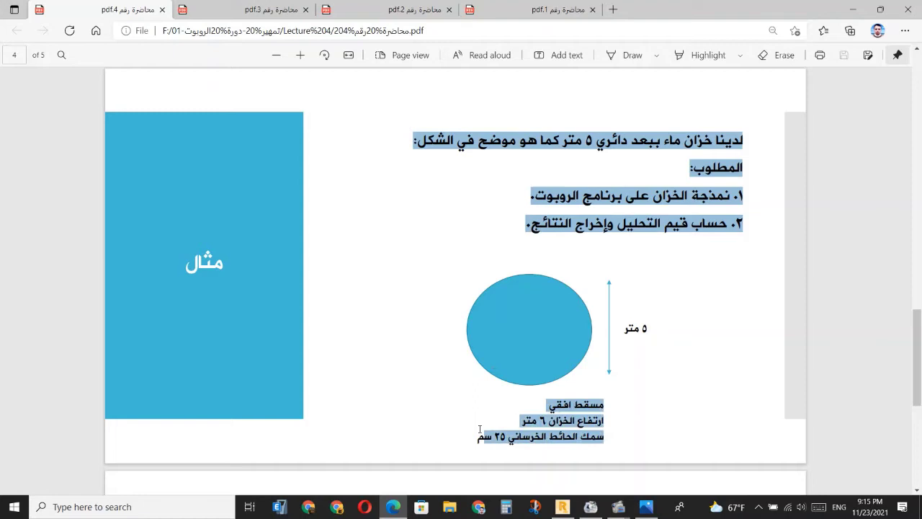
{"action": "left_click", "coordinate": [577, 163]}
{"action": "left_click_drag", "start_coordinate": [588, 141], "coordinate": [539, 142]}
{"action": "left_click", "coordinate": [709, 199]}
{"action": "left_click_drag", "start_coordinate": [724, 196], "coordinate": [535, 198]}
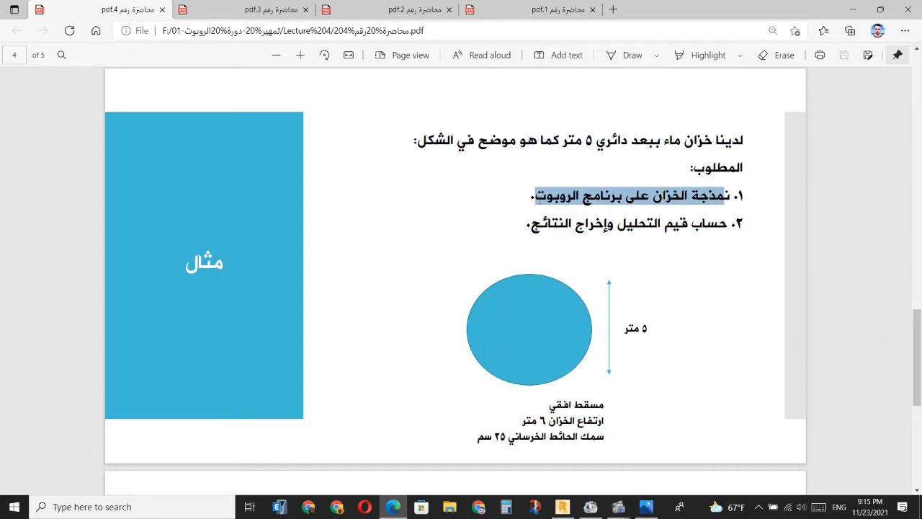
{"action": "left_click_drag", "start_coordinate": [677, 225], "coordinate": [535, 227]}
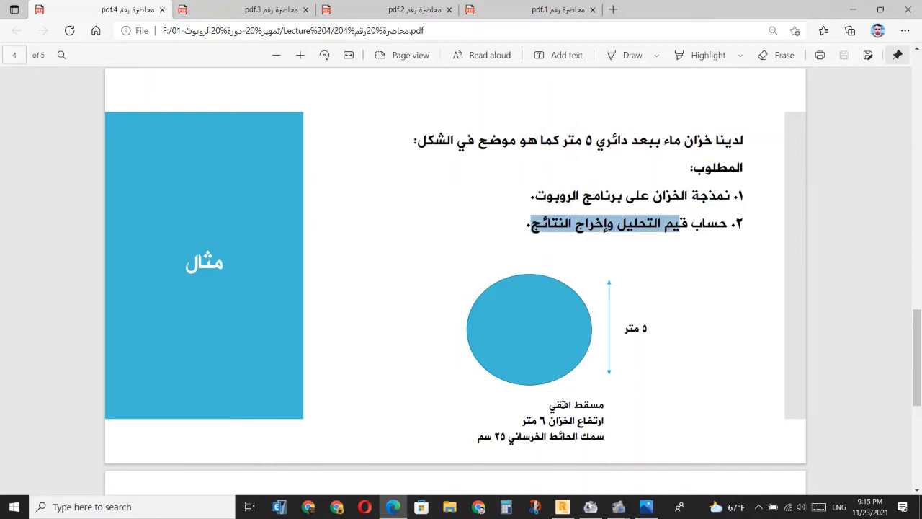
{"action": "left_click_drag", "start_coordinate": [578, 421], "coordinate": [518, 423]}
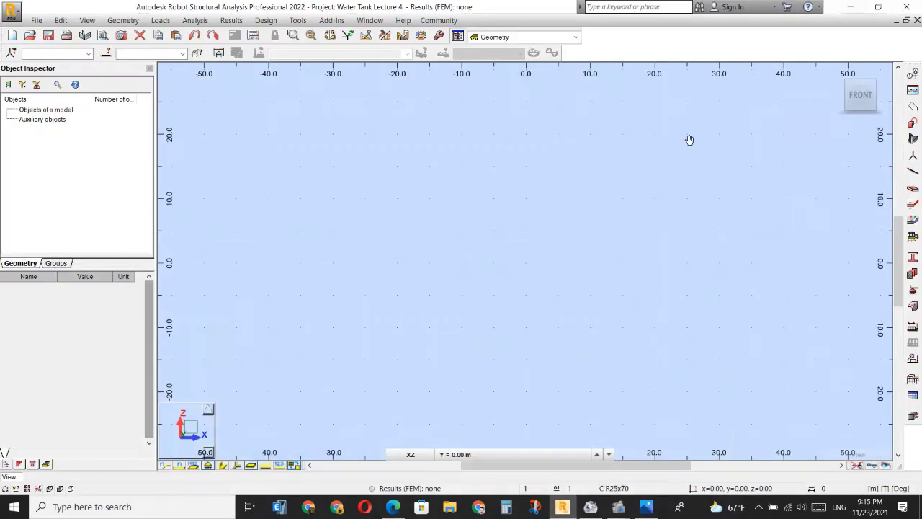
{"action": "left_click", "coordinate": [852, 10]}
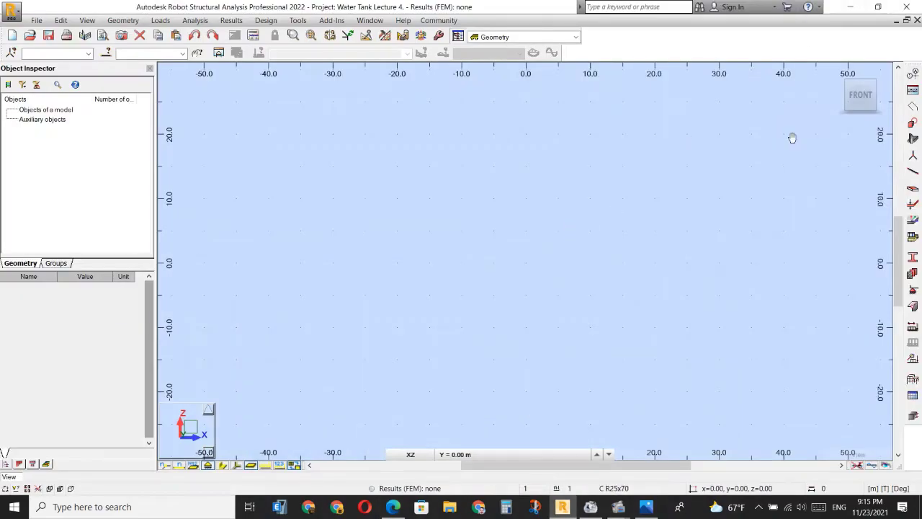
Step: Start a cylindrical structural axis definition and add radial axes from position 0 with 1 repetition at 2 m
{"action": "left_click", "coordinate": [913, 74]}
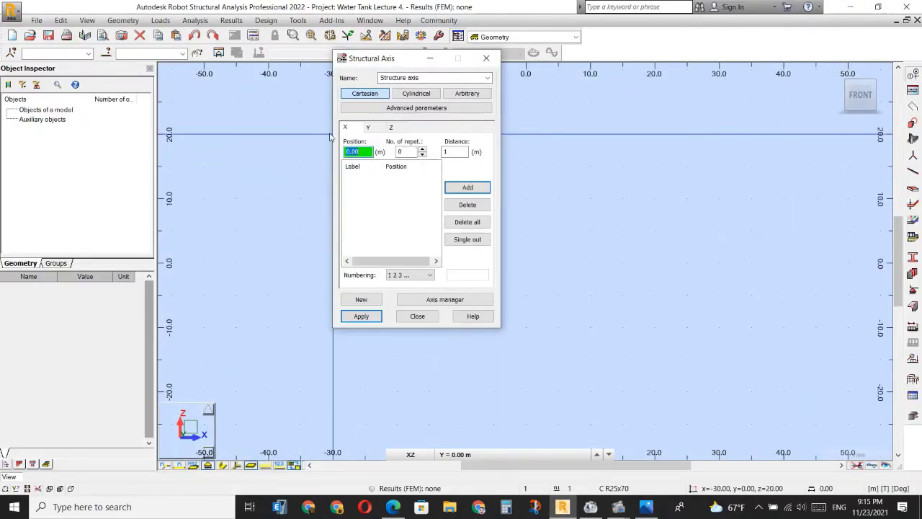
{"action": "left_click", "coordinate": [410, 98]}
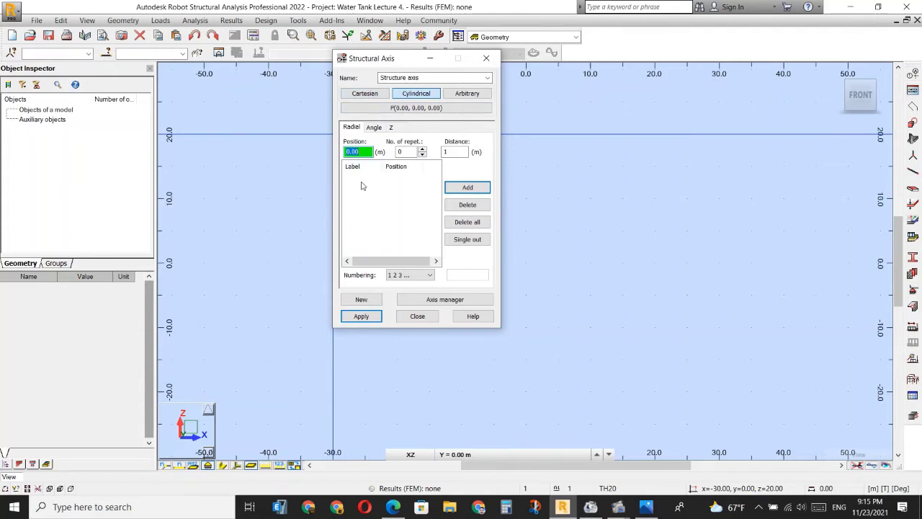
{"action": "type", "text": "0"}
{"action": "key", "text": "Tab"}
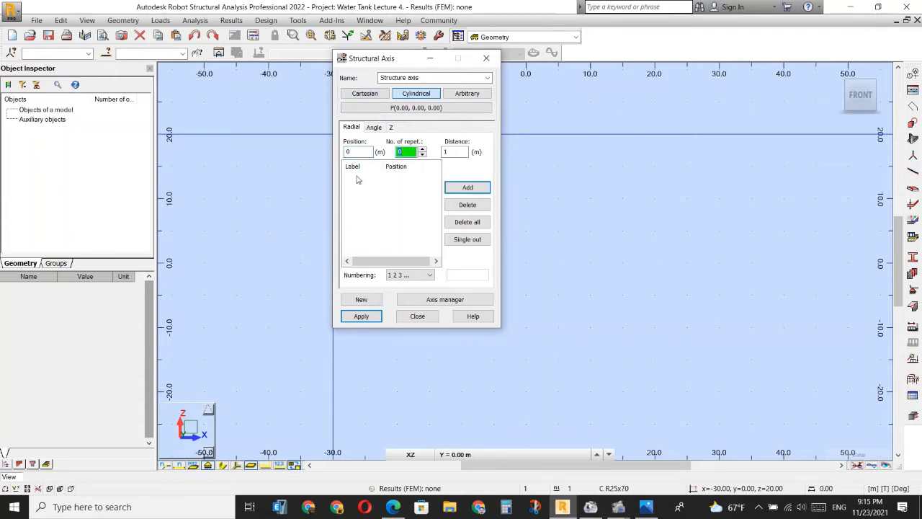
{"action": "type", "text": "1"}
{"action": "key", "text": "Tab"}
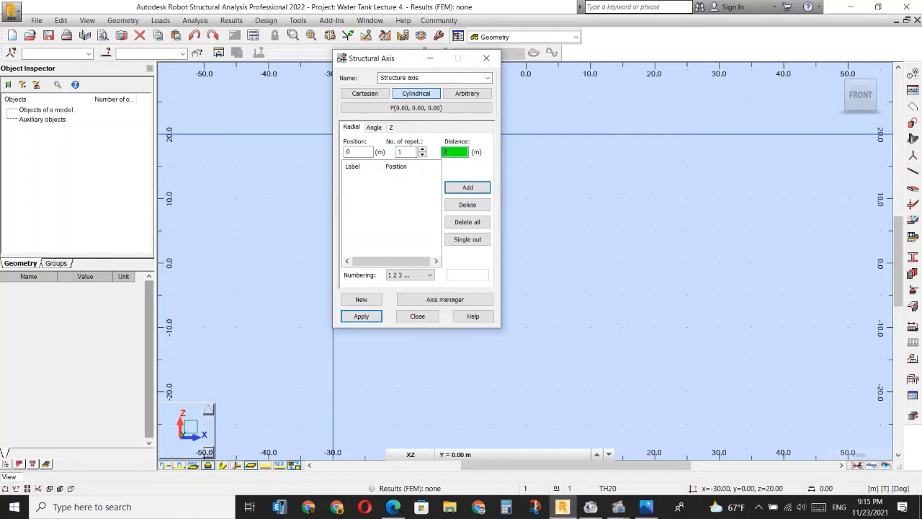
{"action": "key", "text": "Return"}
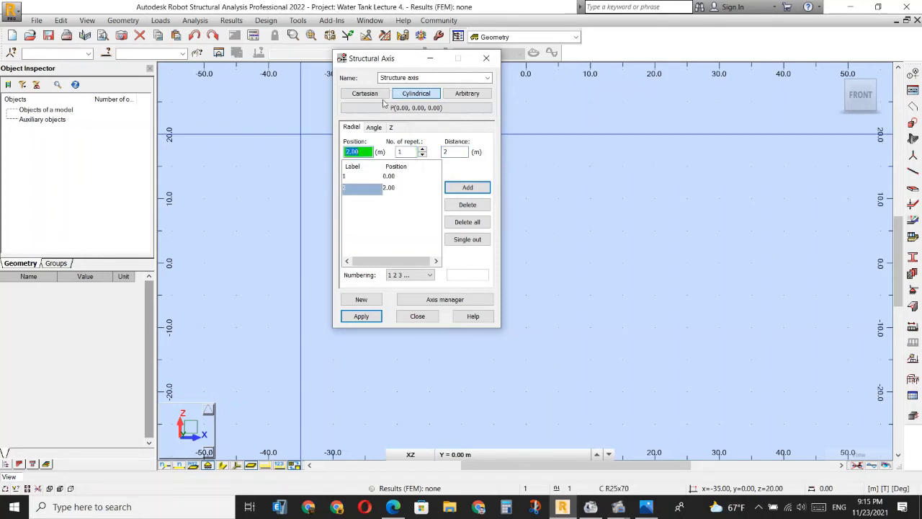
Step: Add angular axes to the cylindrical grid from 0 degrees with 12 repetitions at 30-degree spacing
{"action": "left_click", "coordinate": [374, 127]}
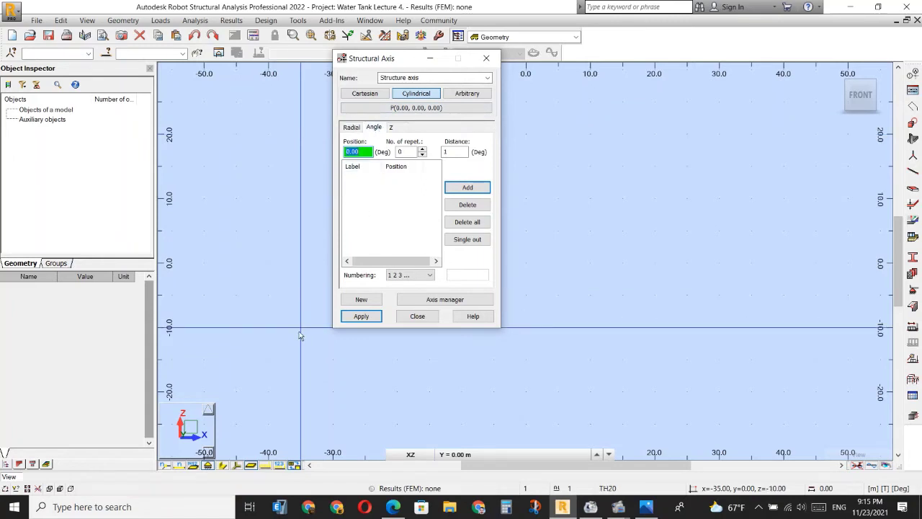
{"action": "type", "text": "0"}
{"action": "key", "text": "Tab"}
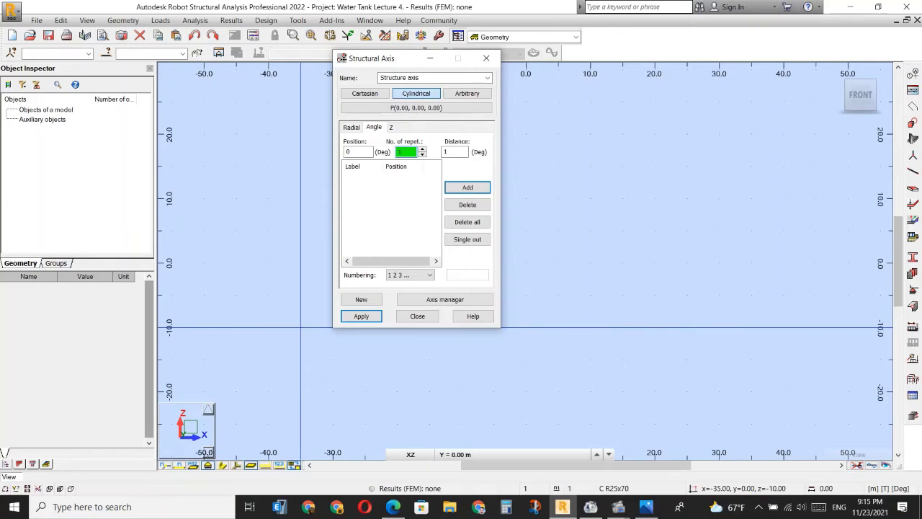
{"action": "key", "text": "Tab"}
{"action": "type", "text": "30"}
{"action": "key", "text": "Return"}
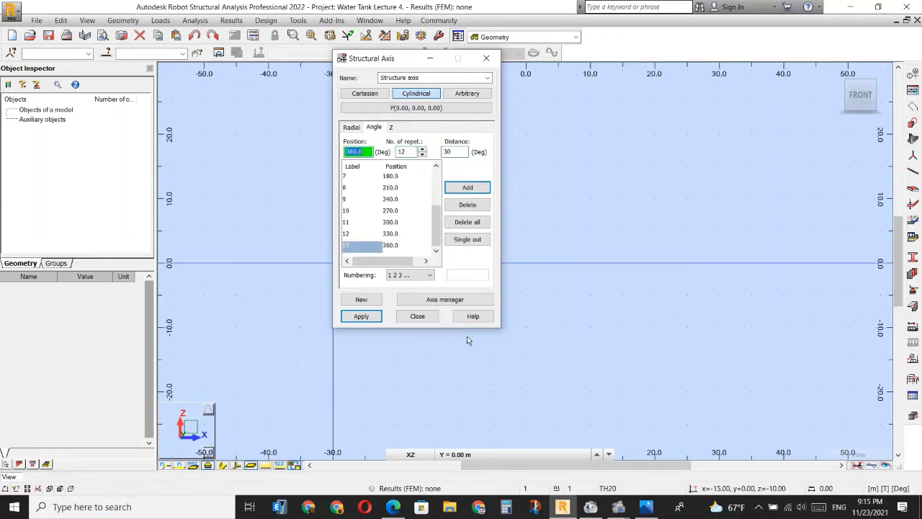
Step: Add Z levels to the cylindrical grid from position 0 with 1 repetition at 5 m
{"action": "left_click", "coordinate": [391, 128]}
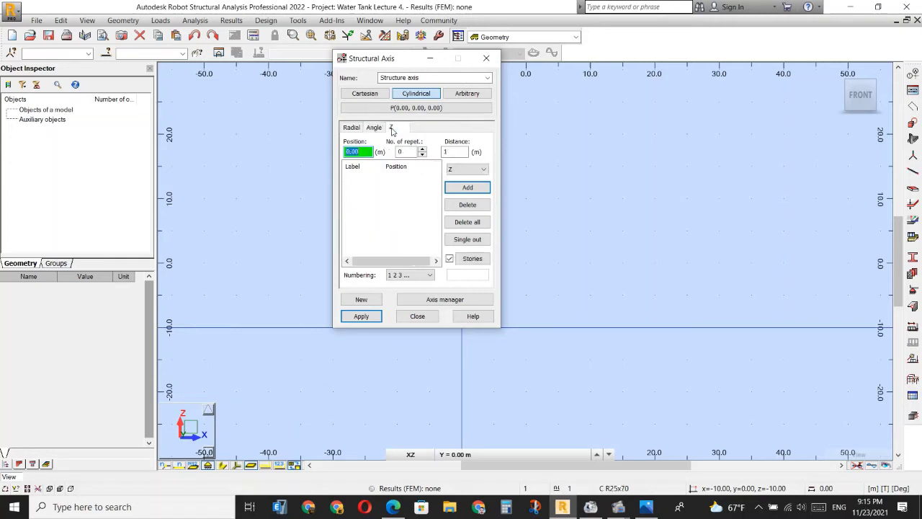
{"action": "type", "text": "0"}
{"action": "key", "text": "Tab"}
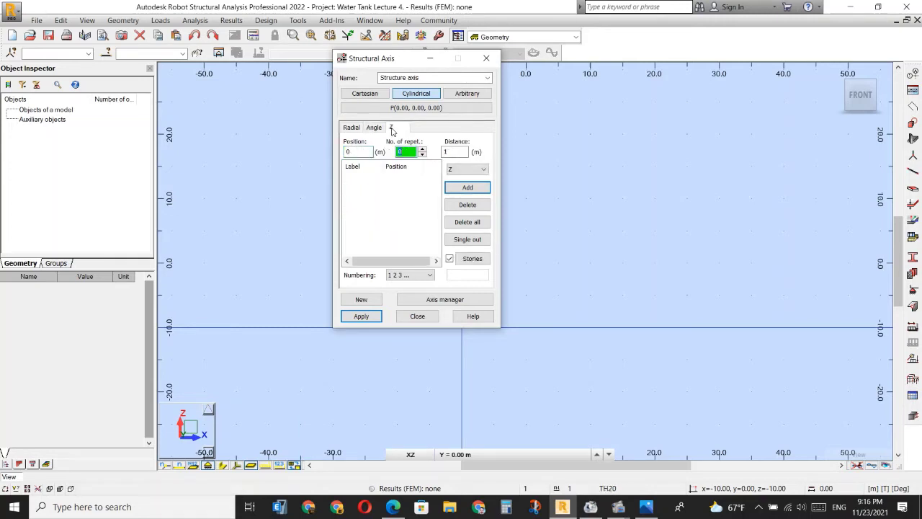
{"action": "type", "text": "1"}
{"action": "key", "text": "Tab"}
{"action": "type", "text": "5"}
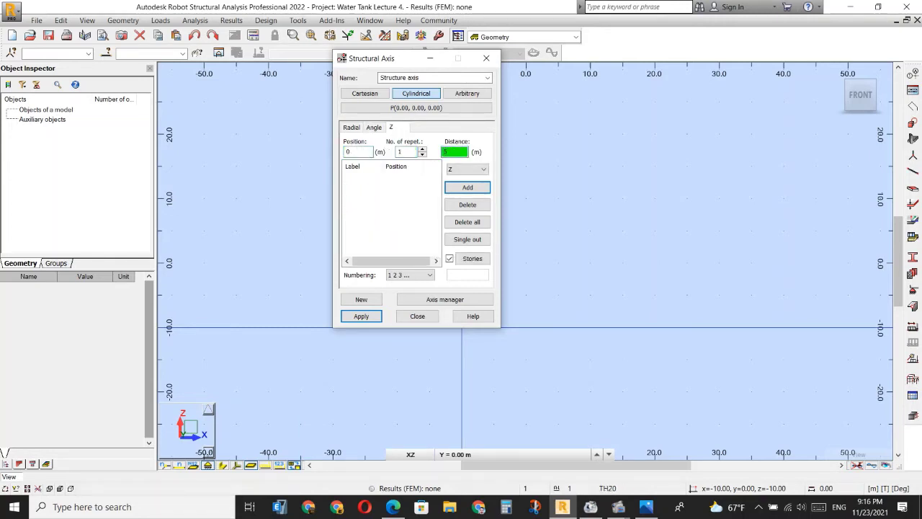
{"action": "key", "text": "Return"}
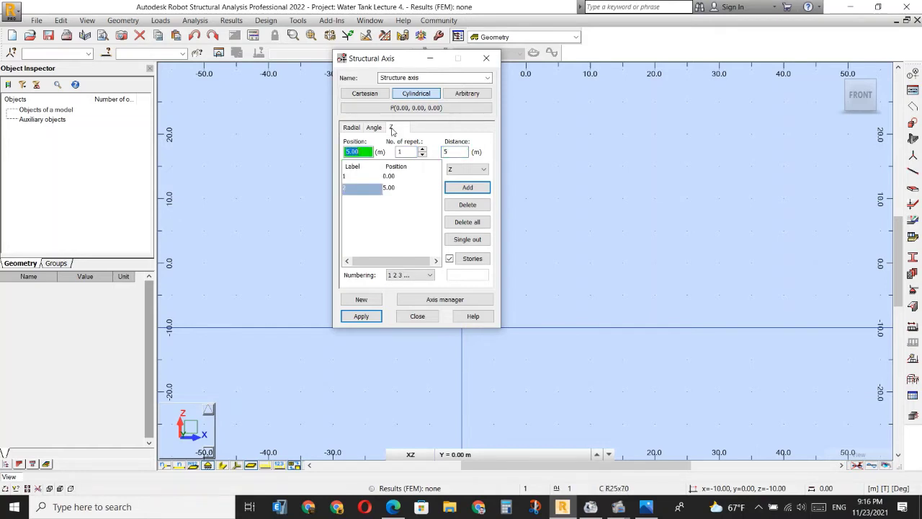
Step: Replace the 2 m radial axis by deleting it and adding one at a distance of 2.5 m from position 0
{"action": "left_click", "coordinate": [352, 128]}
{"action": "left_click", "coordinate": [473, 204]}
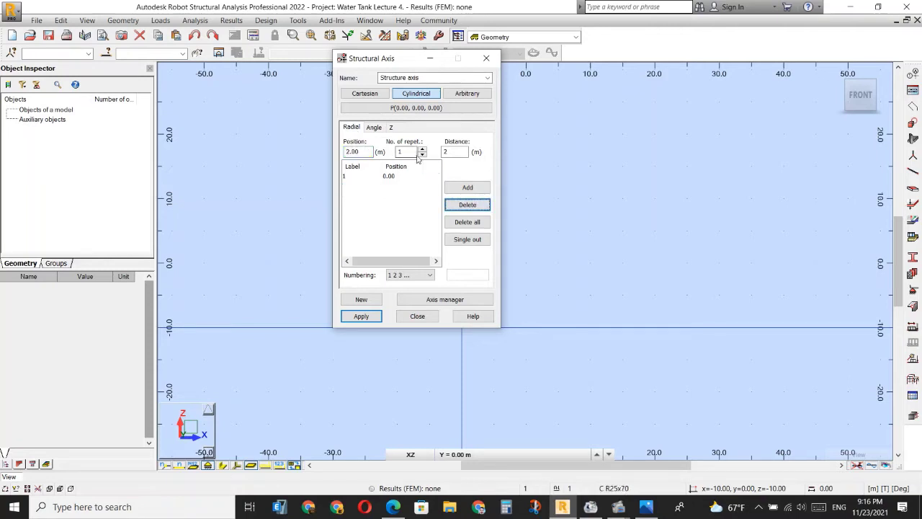
{"action": "double_click", "coordinate": [359, 152]}
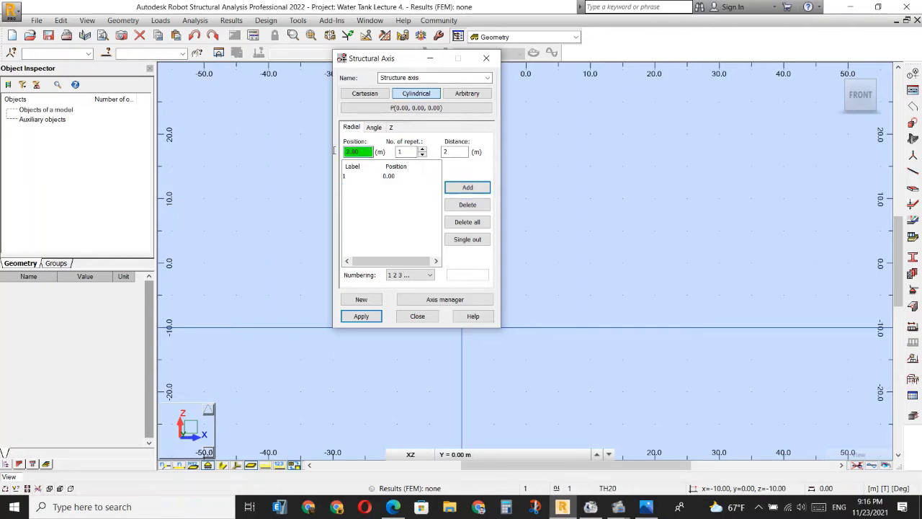
{"action": "type", "text": "0"}
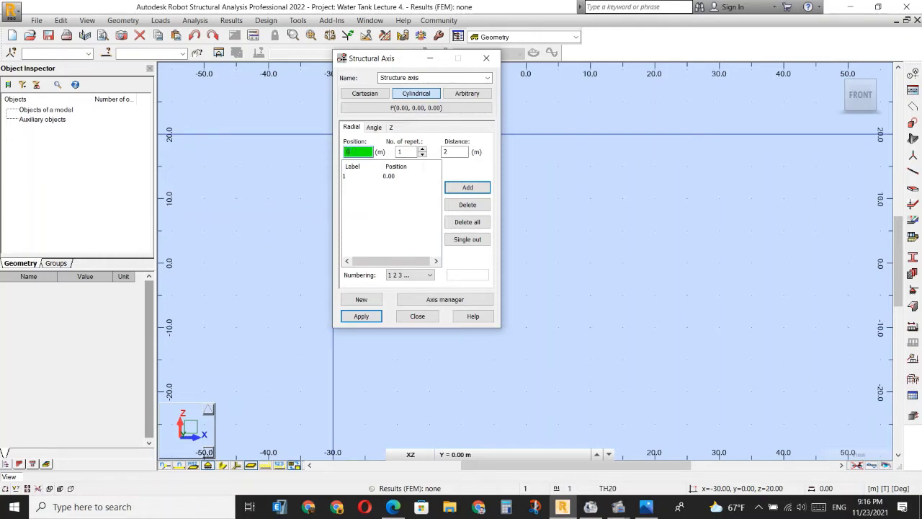
{"action": "key", "text": "Tab"}
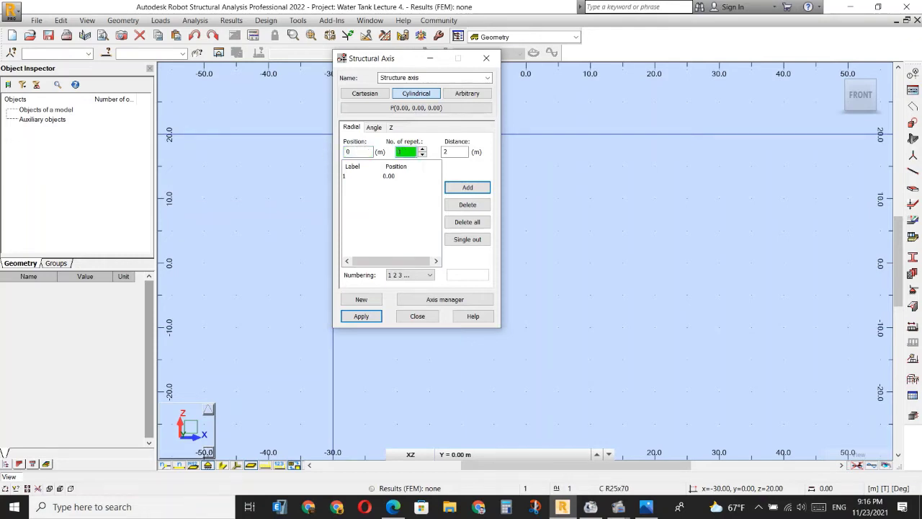
{"action": "key", "text": "Tab"}
{"action": "key", "text": "Return"}
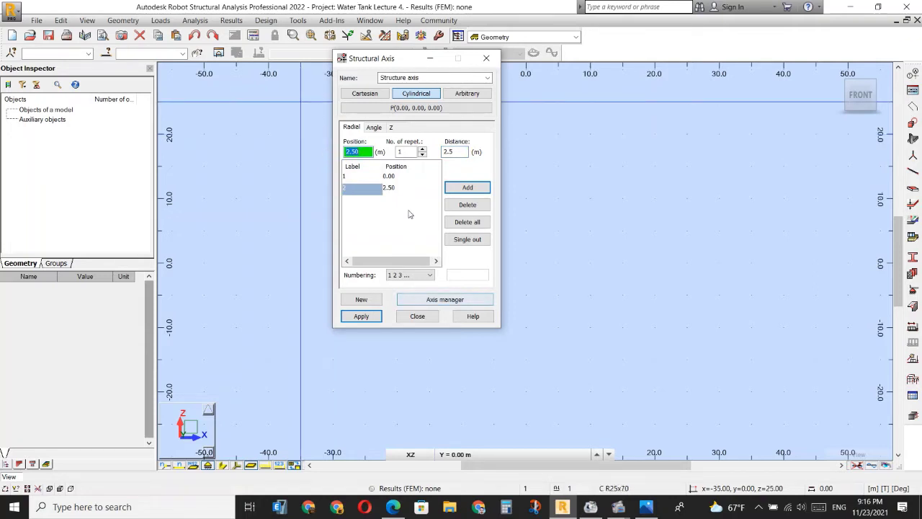
Step: Replace all Z levels of the cylindrical grid with levels from position 0 and 1 repetition at a distance of 6 m
{"action": "left_click", "coordinate": [391, 127]}
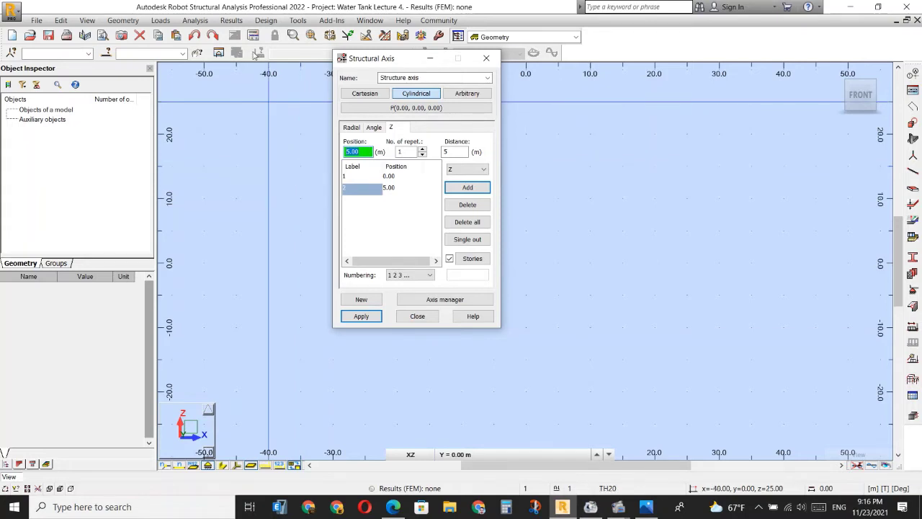
{"action": "left_click", "coordinate": [467, 222]}
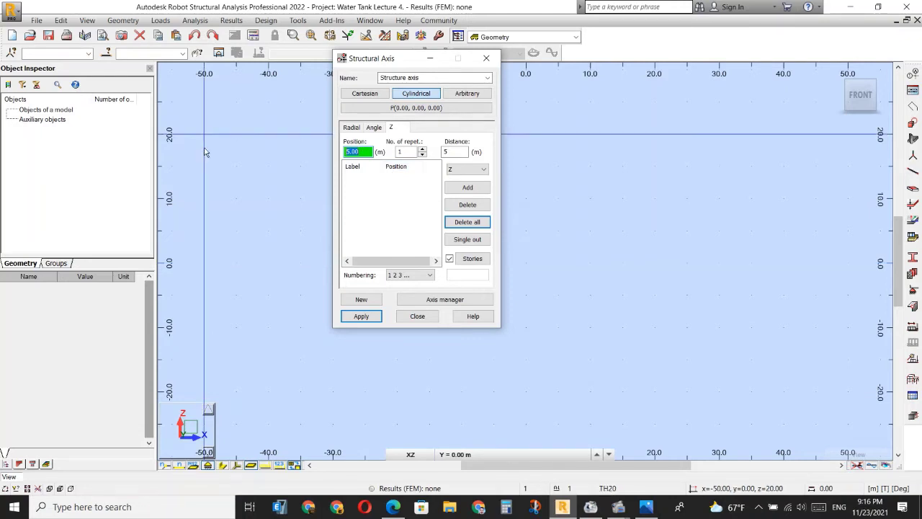
{"action": "type", "text": "0"}
{"action": "key", "text": "Tab"}
{"action": "key", "text": "Tab"}
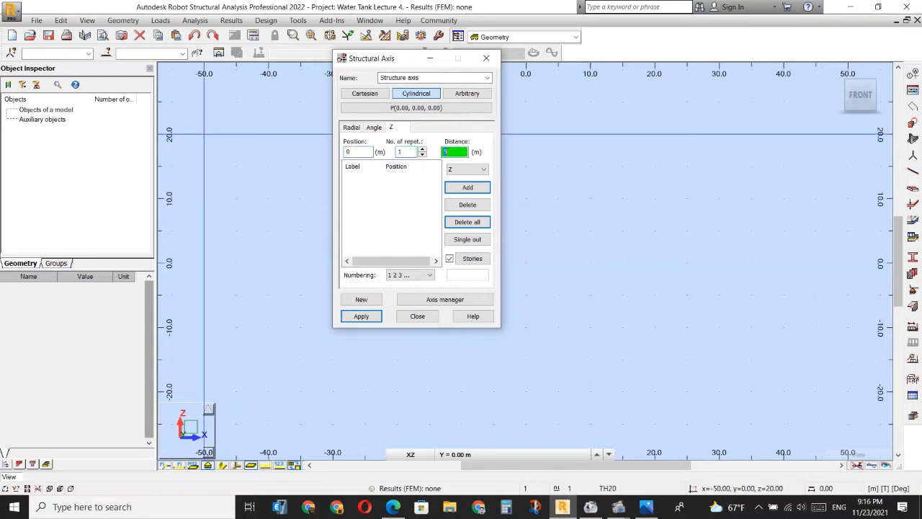
{"action": "type", "text": "6"}
{"action": "key", "text": "Return"}
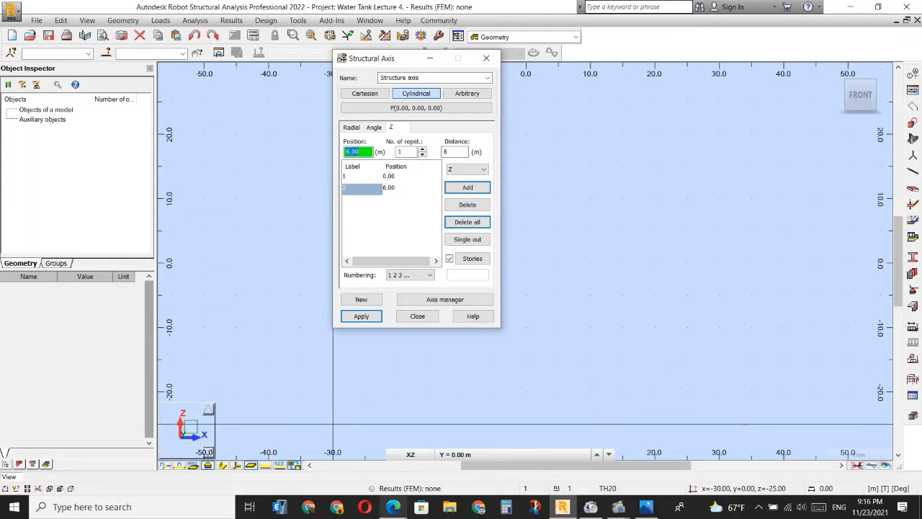
Step: Check the tank's height and diameter in the example of the lecture 4 PDF in the browser, and return to Robot Structural Analysis
{"action": "left_click", "coordinate": [387, 504]}
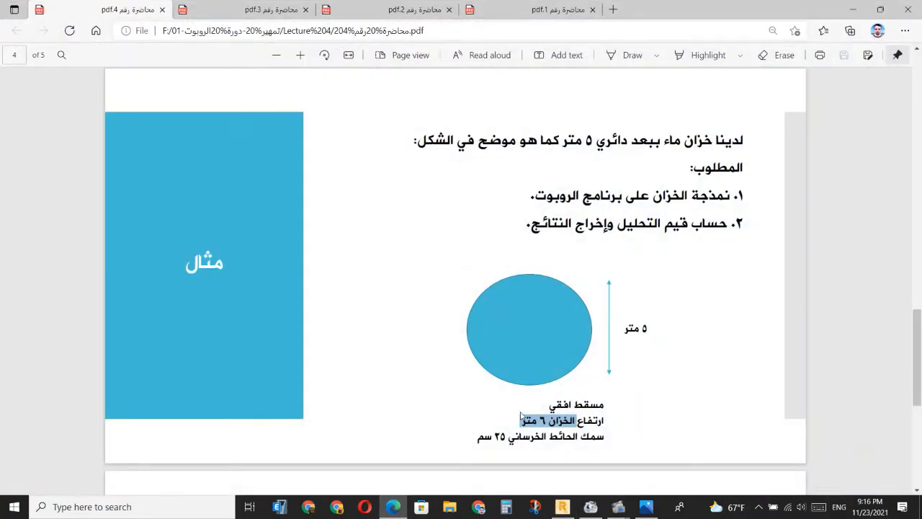
{"action": "left_click_drag", "start_coordinate": [520, 418], "coordinate": [566, 418]}
{"action": "right_click", "coordinate": [566, 418]}
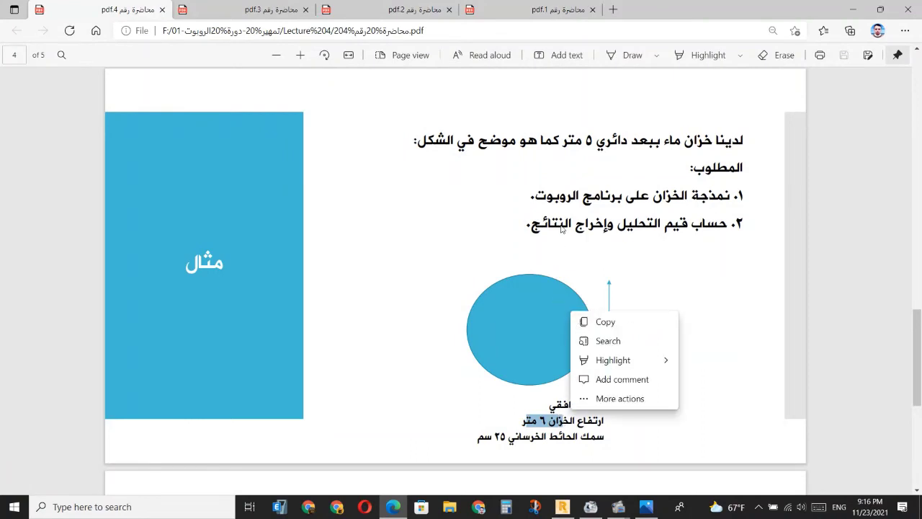
{"action": "key", "text": "ctrl+c"}
{"action": "left_click", "coordinate": [583, 136]}
{"action": "right_click", "coordinate": [611, 147]}
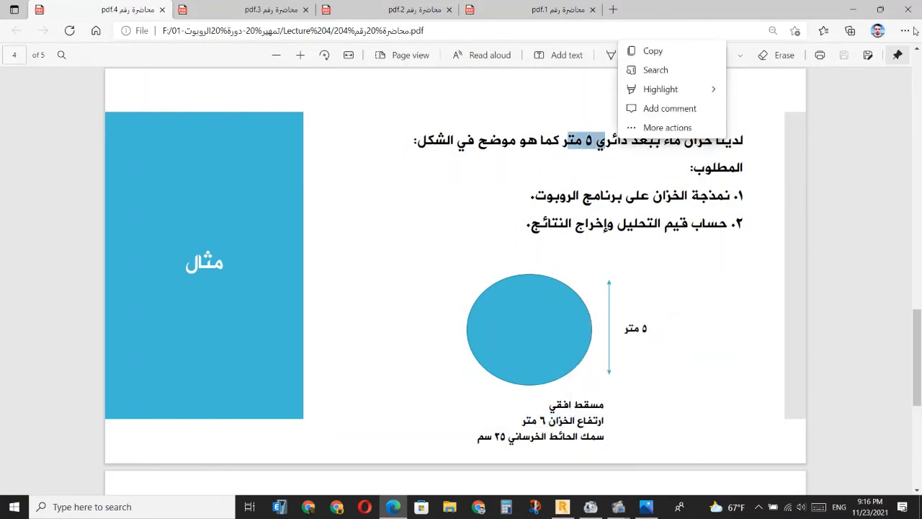
{"action": "key", "text": "Escape"}
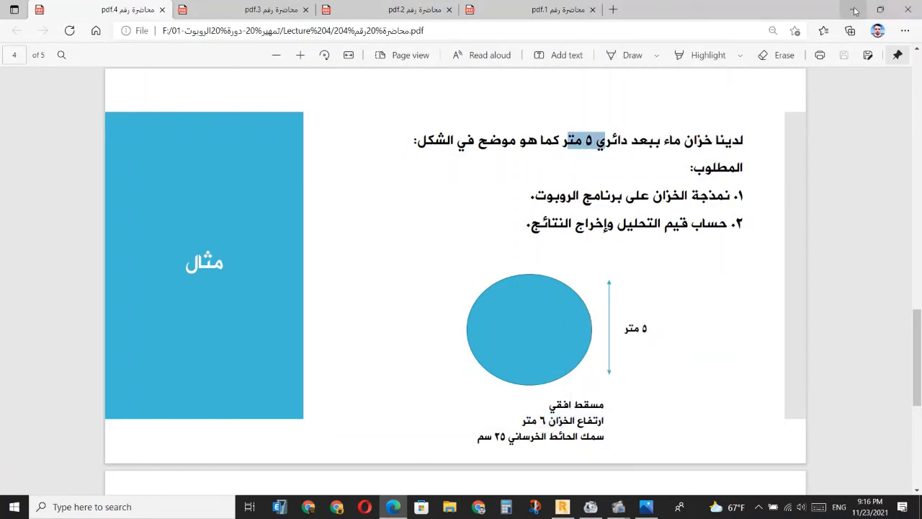
{"action": "left_click", "coordinate": [562, 506]}
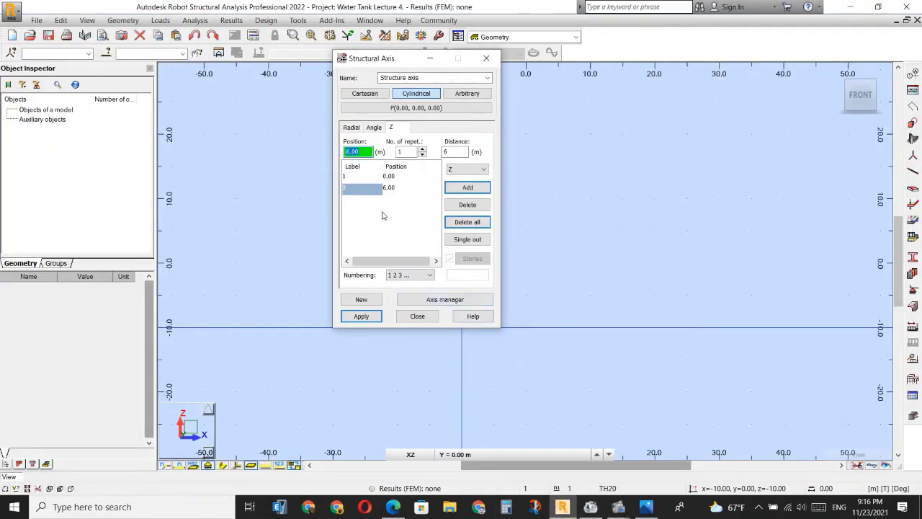
Step: Review the angular and Z axes, finish the cylindrical grid definition and show the grid in an isometric 3D view
{"action": "mouse_move", "coordinate": [728, 507]}
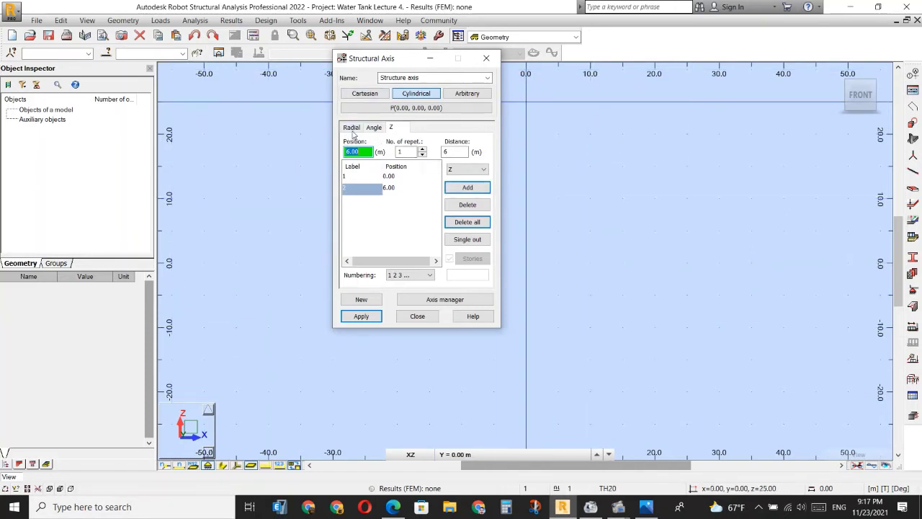
{"action": "left_click", "coordinate": [375, 130]}
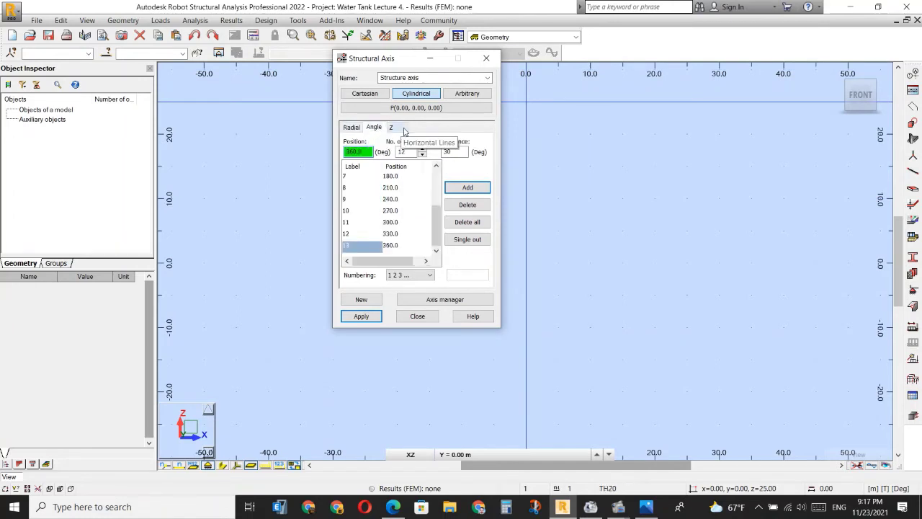
{"action": "left_click", "coordinate": [391, 128]}
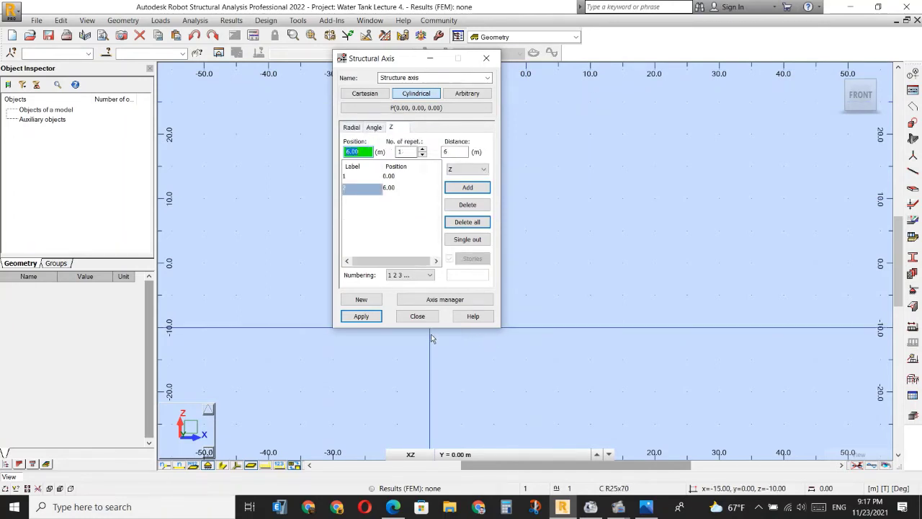
{"action": "left_click", "coordinate": [417, 316]}
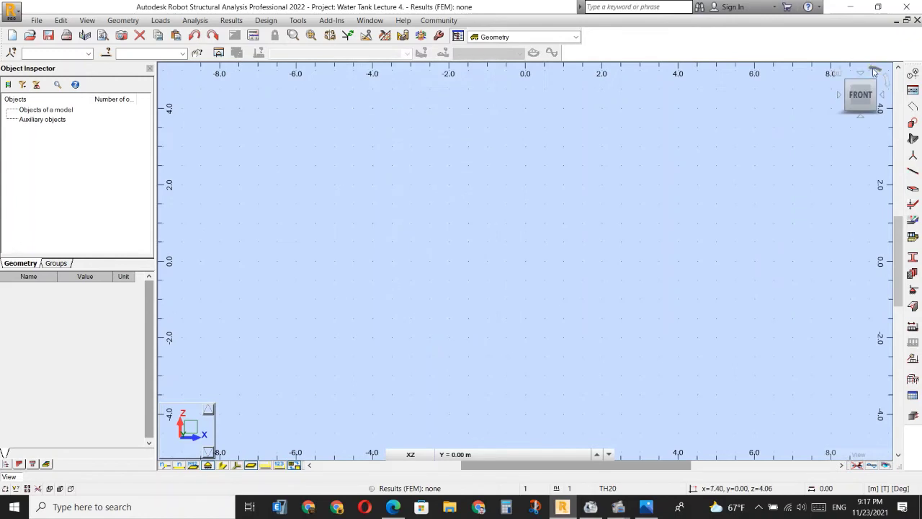
{"action": "left_click", "coordinate": [847, 85]}
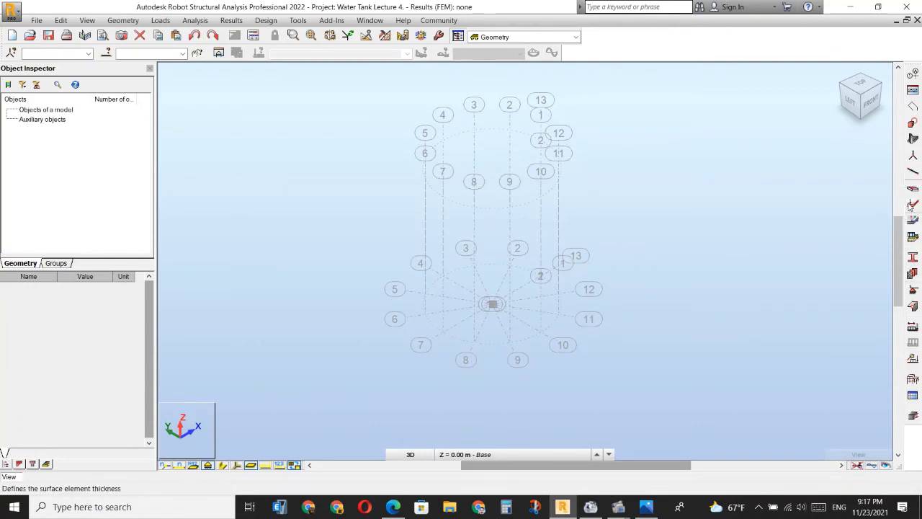
Step: Start a wall definition, create a constant 25 cm concrete thickness and assign TH25 to the wall
{"action": "left_click", "coordinate": [913, 139]}
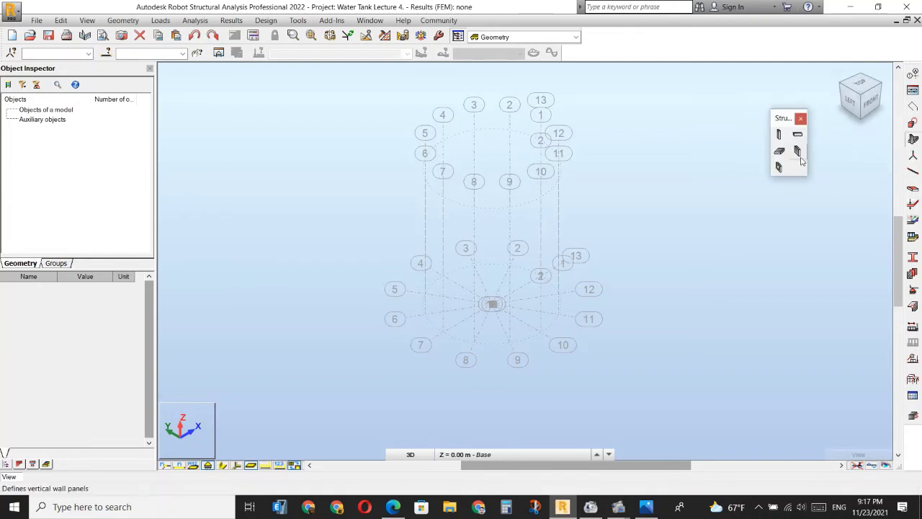
{"action": "left_click", "coordinate": [797, 150]}
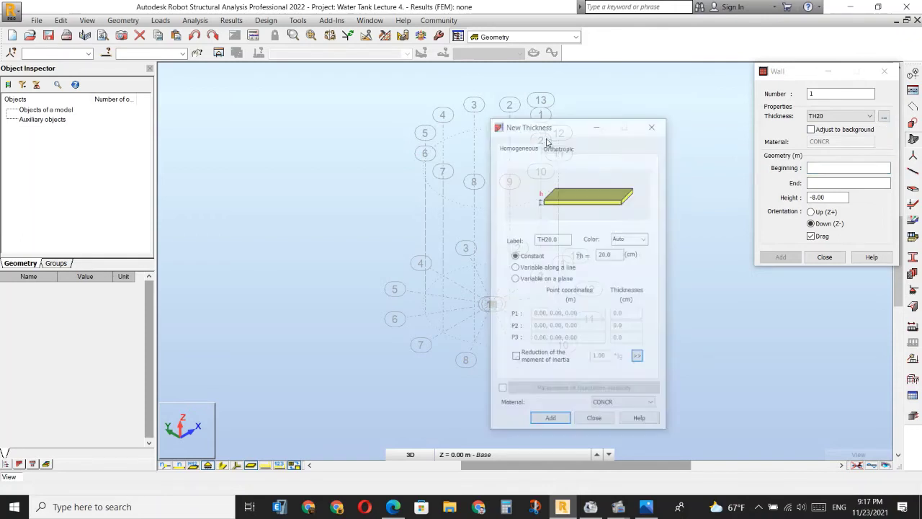
{"action": "double_click", "coordinate": [611, 256]}
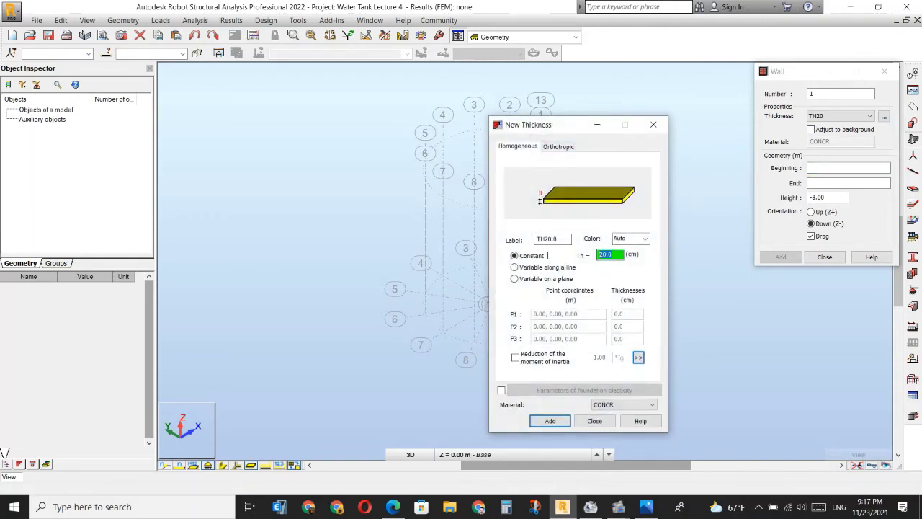
{"action": "type", "text": "25"}
{"action": "left_click", "coordinate": [549, 421]}
{"action": "left_click", "coordinate": [594, 421]}
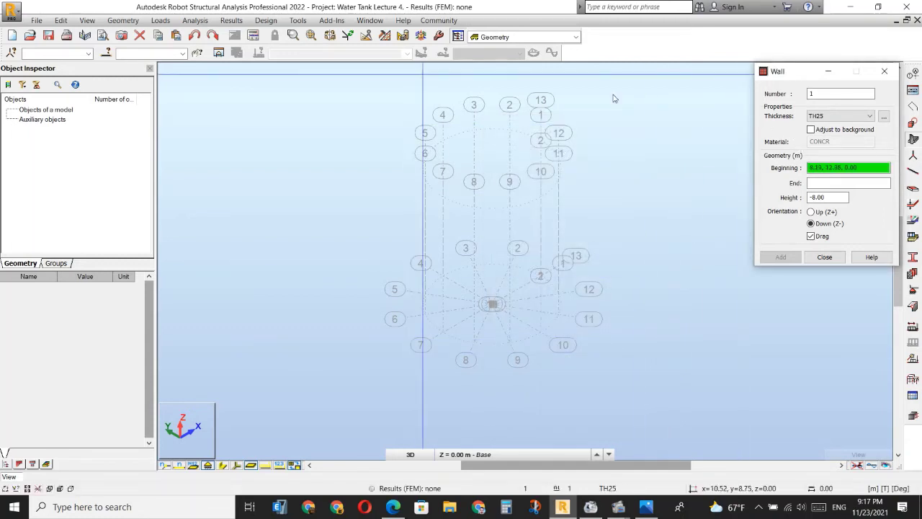
{"action": "left_click", "coordinate": [870, 116]}
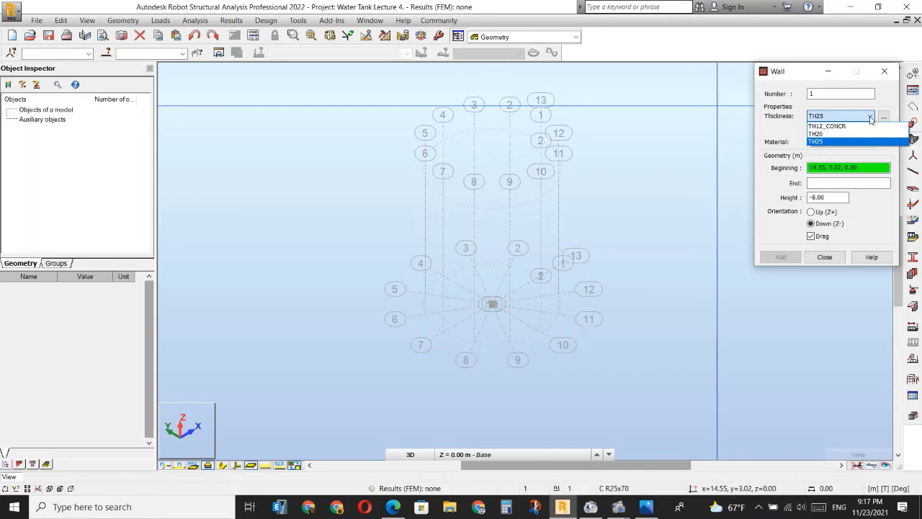
{"action": "left_click", "coordinate": [857, 142]}
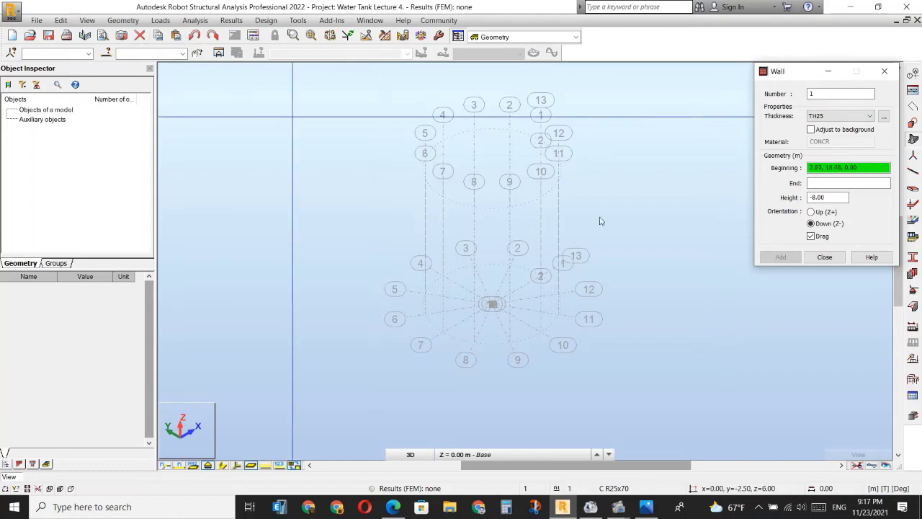
Step: Try to draw wall panels with a height of -5 m along the base circle from angular axis 11 through 12 and 1 to 2
{"action": "left_click", "coordinate": [817, 196]}
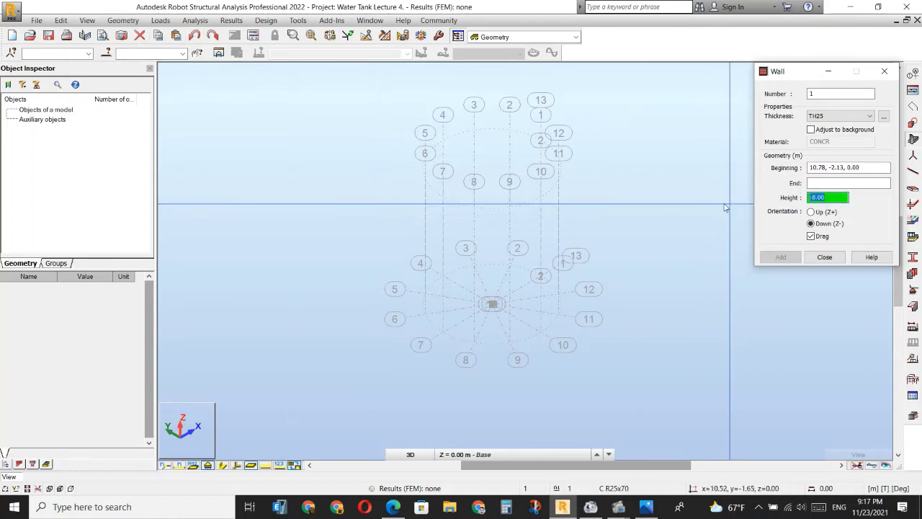
{"action": "type", "text": "-5"}
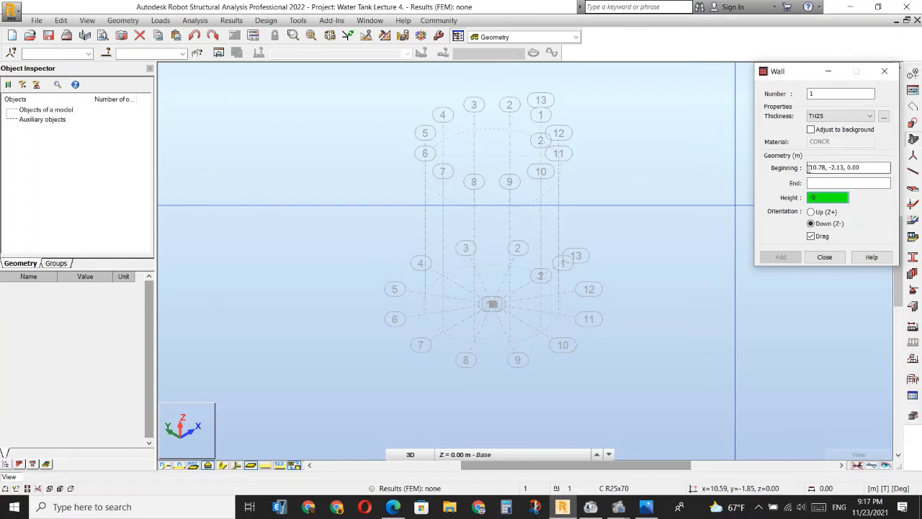
{"action": "left_click", "coordinate": [809, 167]}
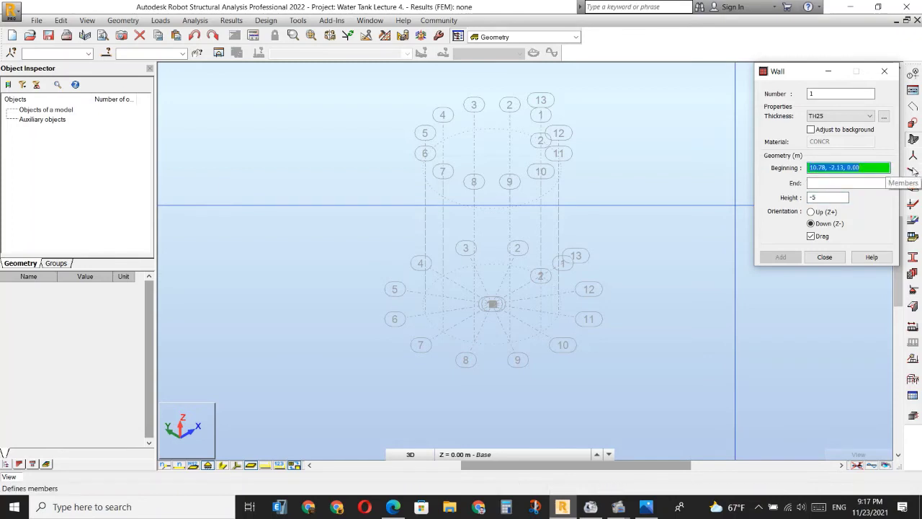
{"action": "left_click", "coordinate": [558, 315]}
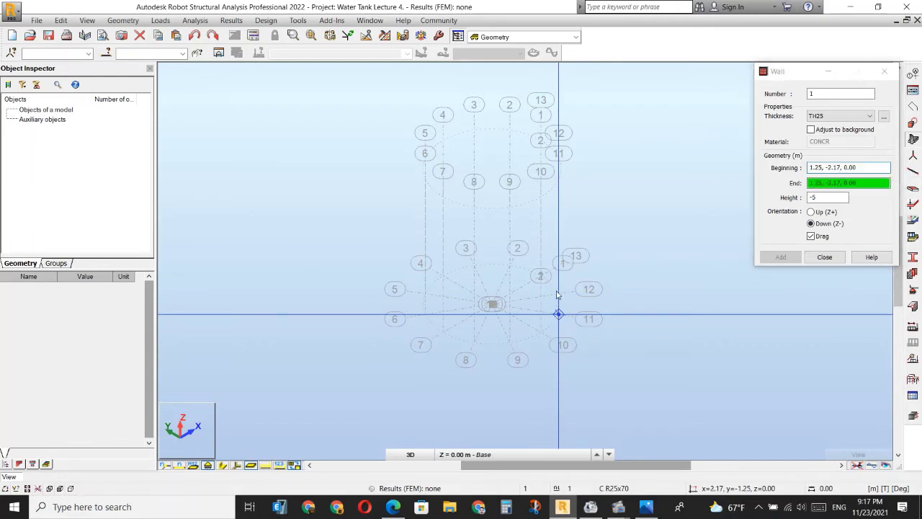
{"action": "left_click", "coordinate": [557, 292]}
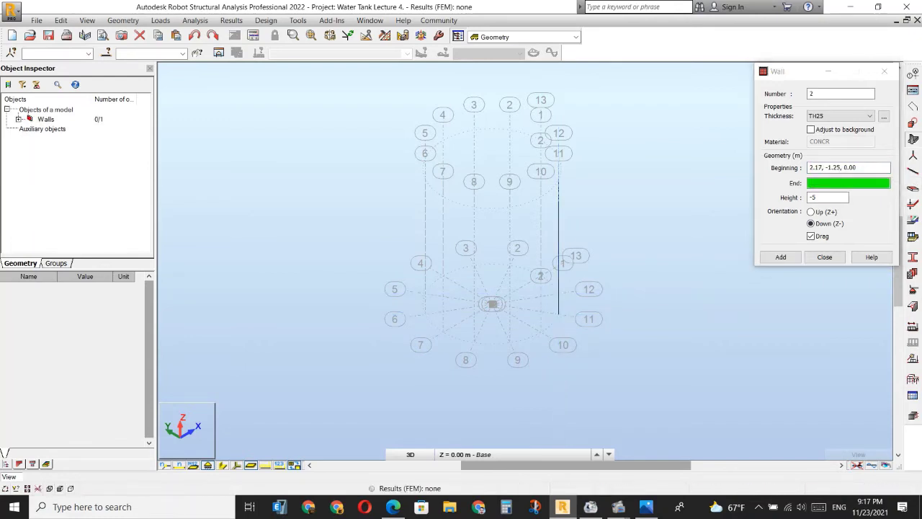
{"action": "left_click", "coordinate": [540, 276]}
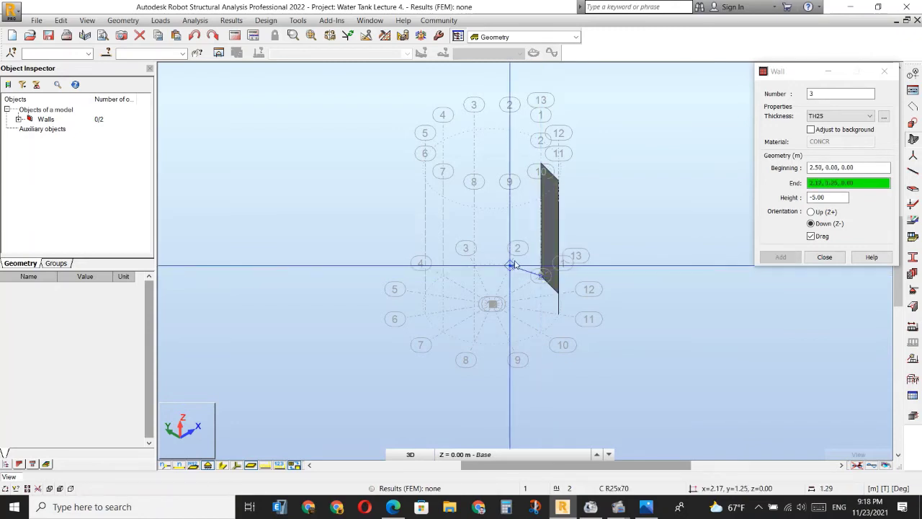
{"action": "left_click", "coordinate": [512, 265]}
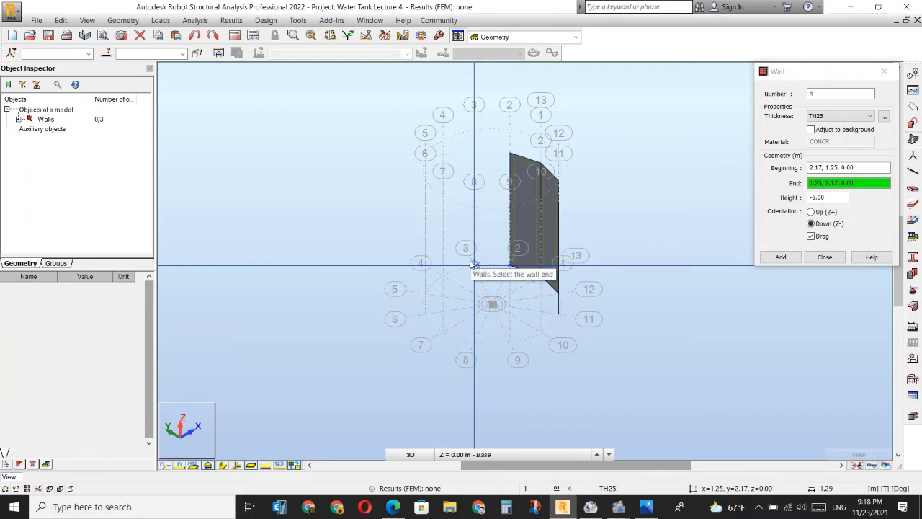
Step: Undo the drawn wall panels and try to redraw them with a changed height from angular axis 11 on the base circle
{"action": "key", "text": "ctrl+z"}
{"action": "key", "text": "ctrl+z"}
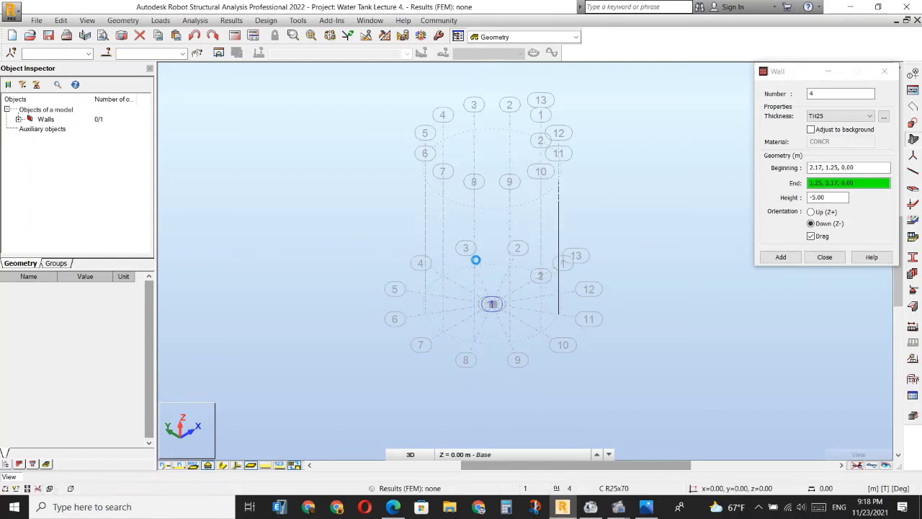
{"action": "left_click", "coordinate": [828, 198]}
{"action": "type", "text": "-8"}
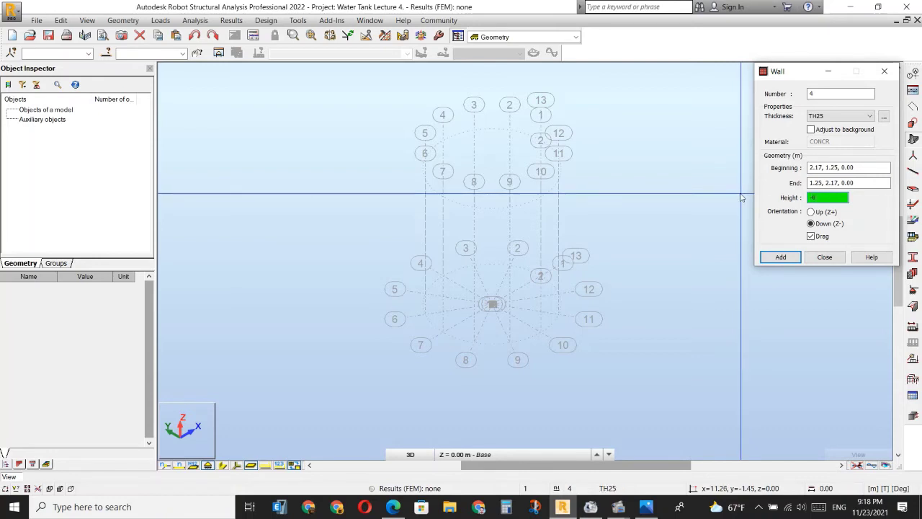
{"action": "left_click", "coordinate": [558, 314]}
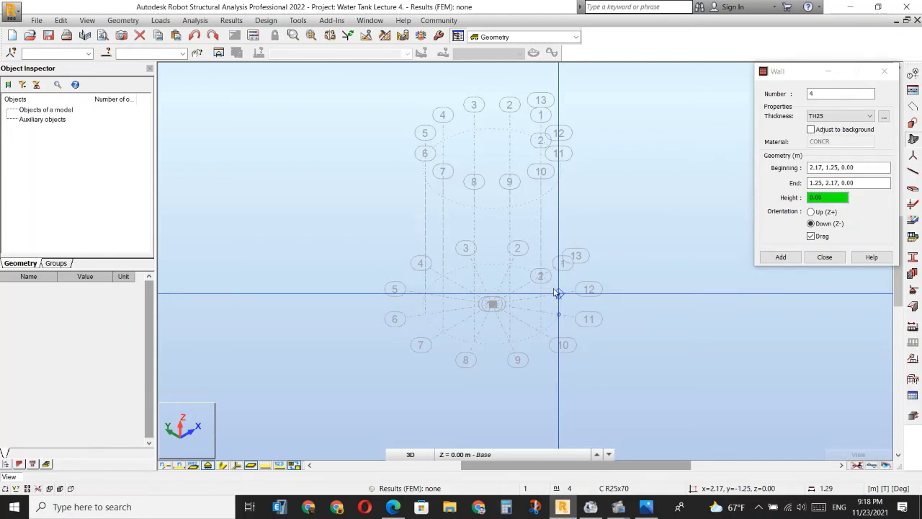
{"action": "key", "text": "Escape"}
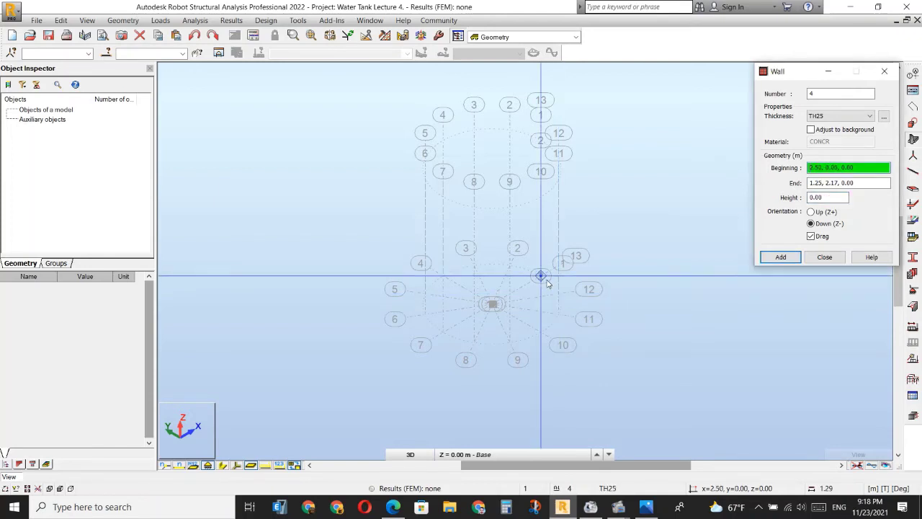
{"action": "left_click", "coordinate": [542, 277]}
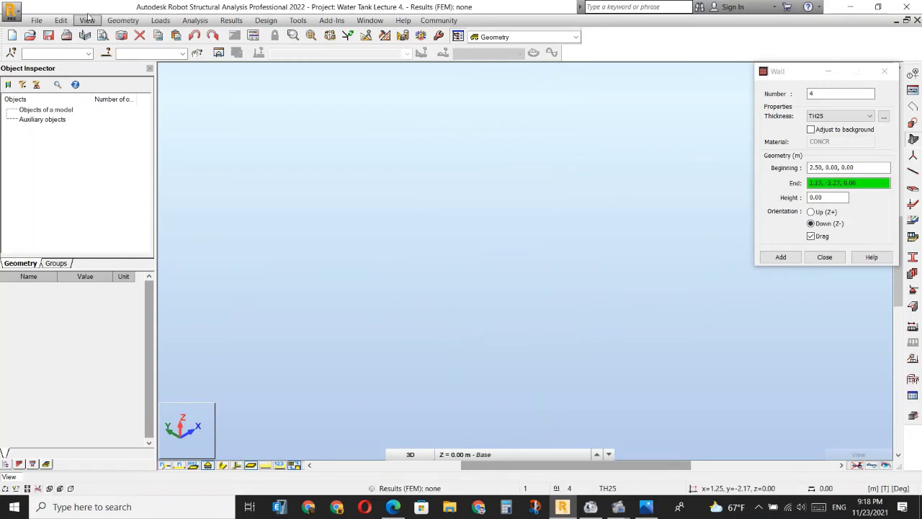
Step: Restore the axis grid without any walls and close the wall definition
{"action": "left_click", "coordinate": [213, 38]}
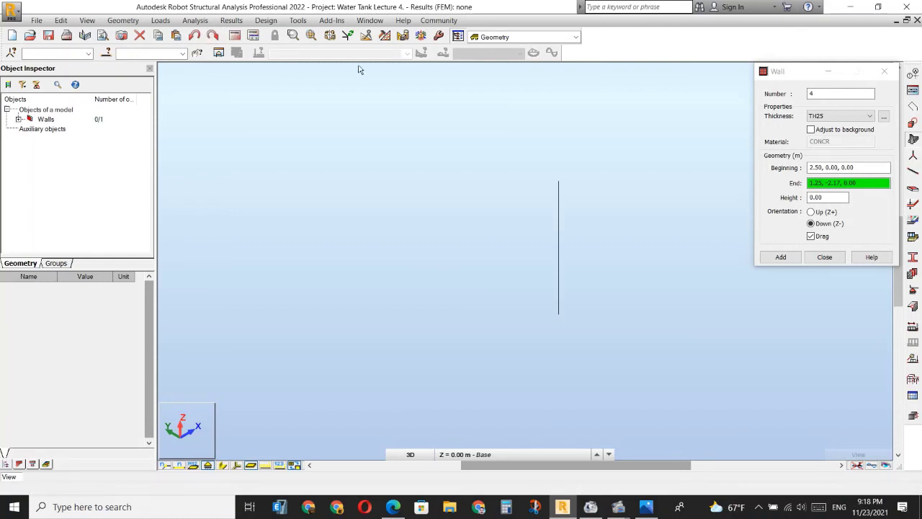
{"action": "left_click_drag", "start_coordinate": [794, 64], "coordinate": [494, 81]}
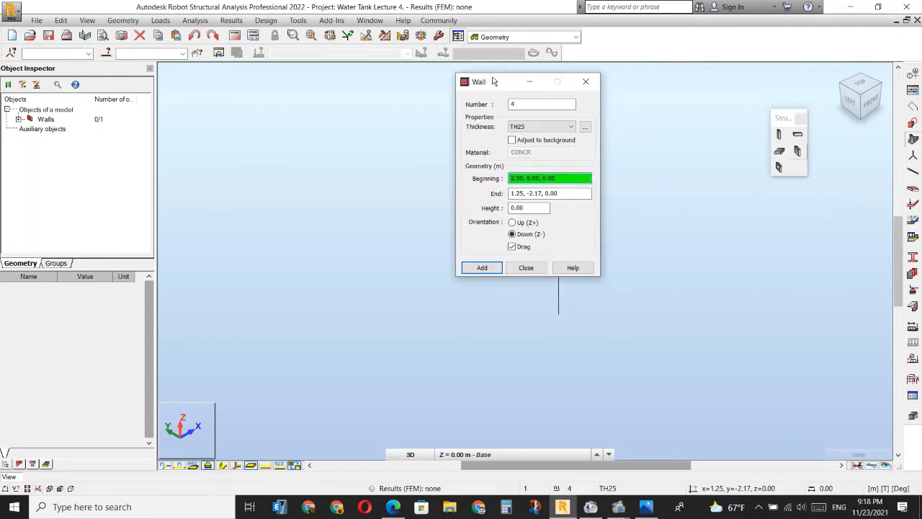
{"action": "left_click", "coordinate": [526, 267]}
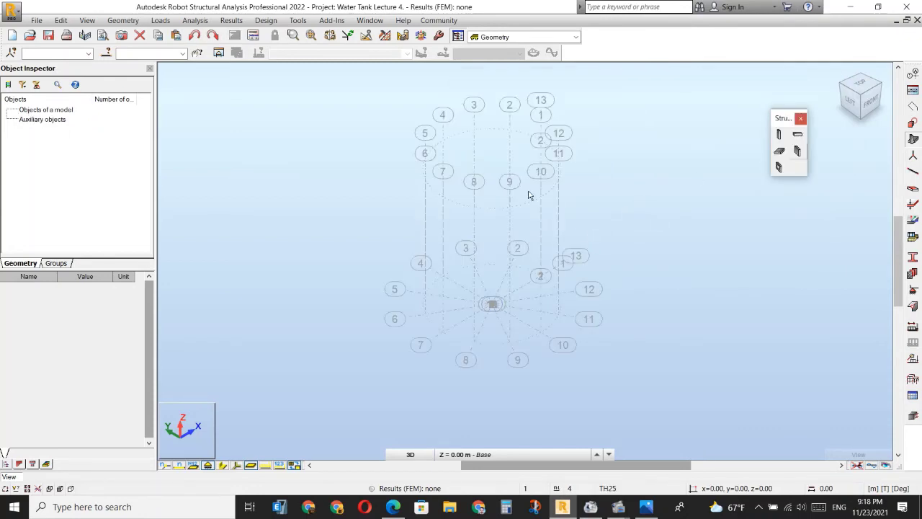
Step: Draw TH25 wall panels with a height of -6 m along the base circle from angular axis 11 through 12, 1, 2 and 3 to 4
{"action": "left_click", "coordinate": [798, 151]}
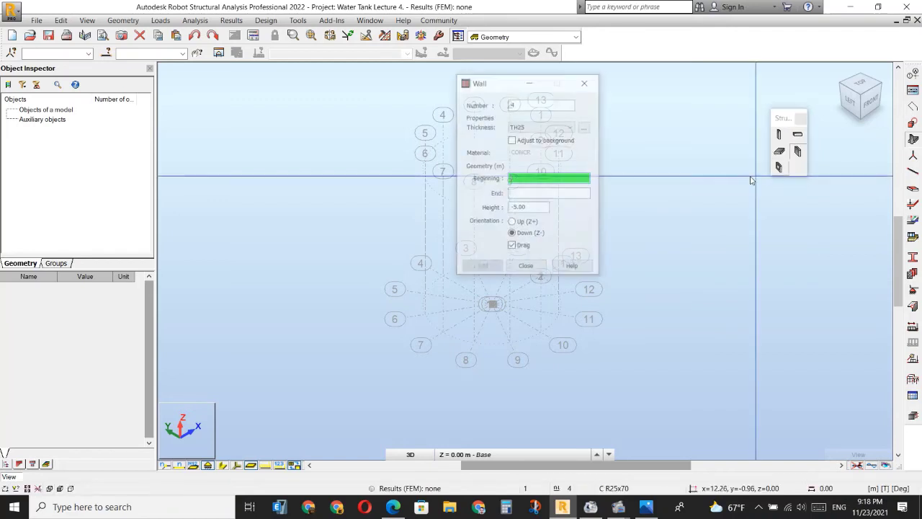
{"action": "left_click_drag", "start_coordinate": [508, 87], "coordinate": [791, 85]}
{"action": "left_click", "coordinate": [805, 205]}
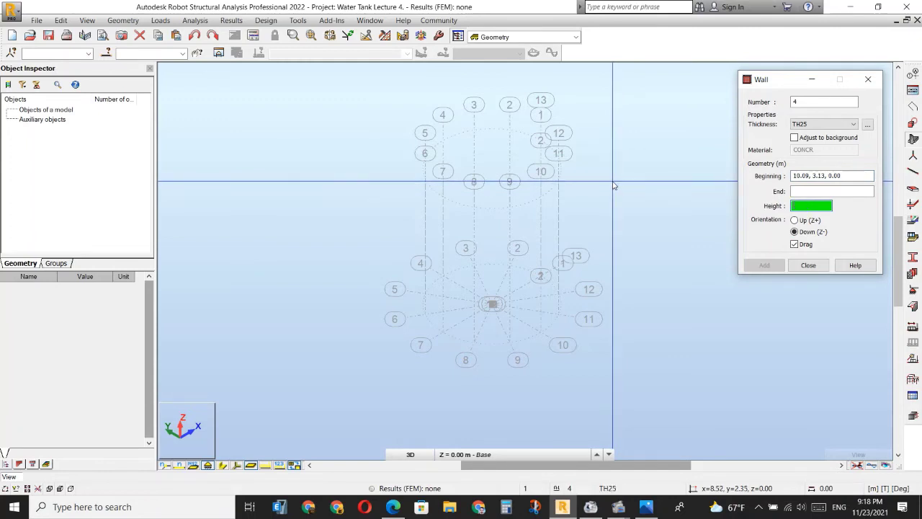
{"action": "left_click", "coordinate": [854, 176]}
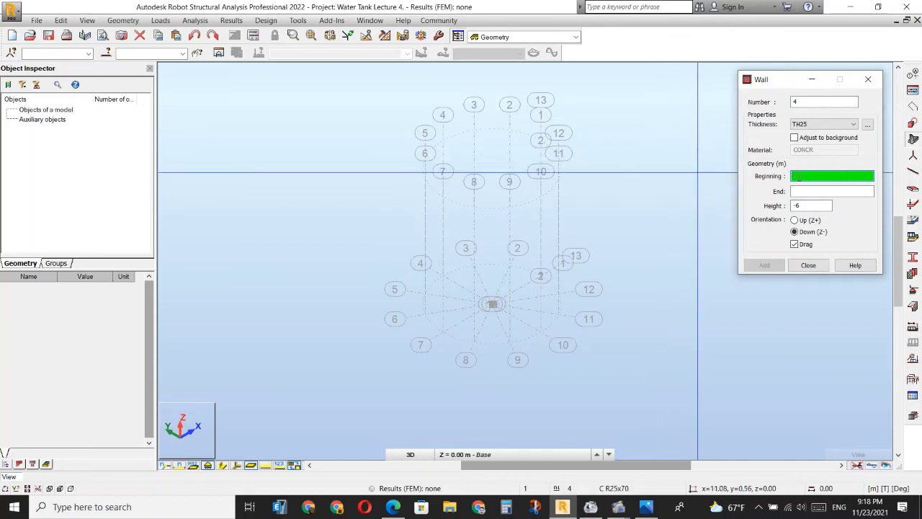
{"action": "left_click", "coordinate": [558, 313]}
{"action": "left_click", "coordinate": [559, 292]}
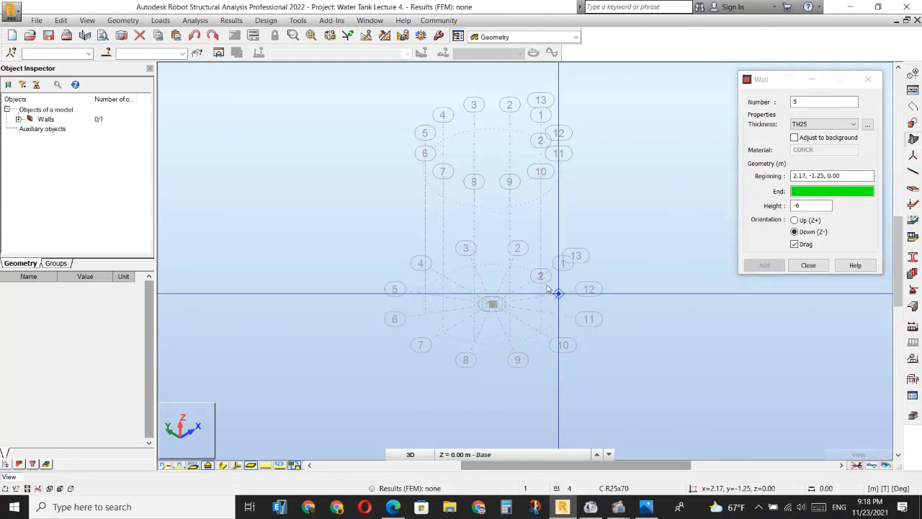
{"action": "left_click", "coordinate": [540, 276]}
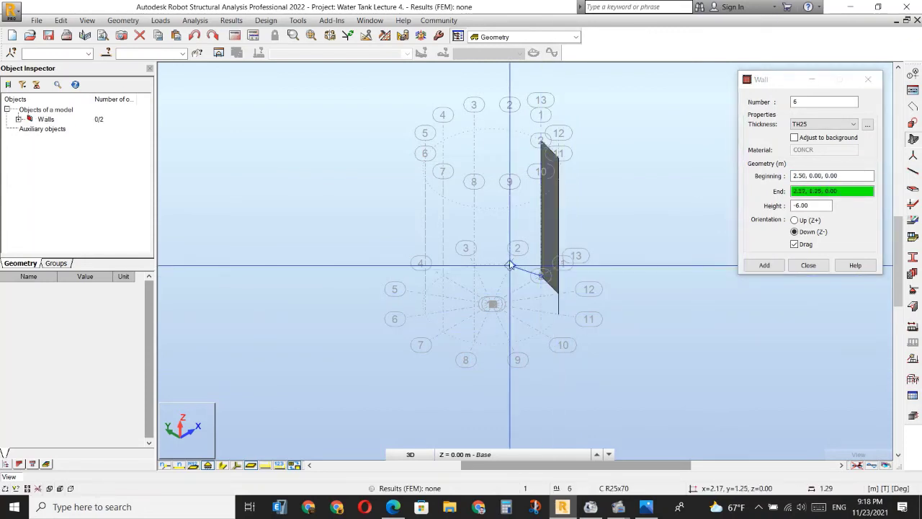
{"action": "left_click", "coordinate": [510, 265]}
{"action": "left_click", "coordinate": [474, 265]}
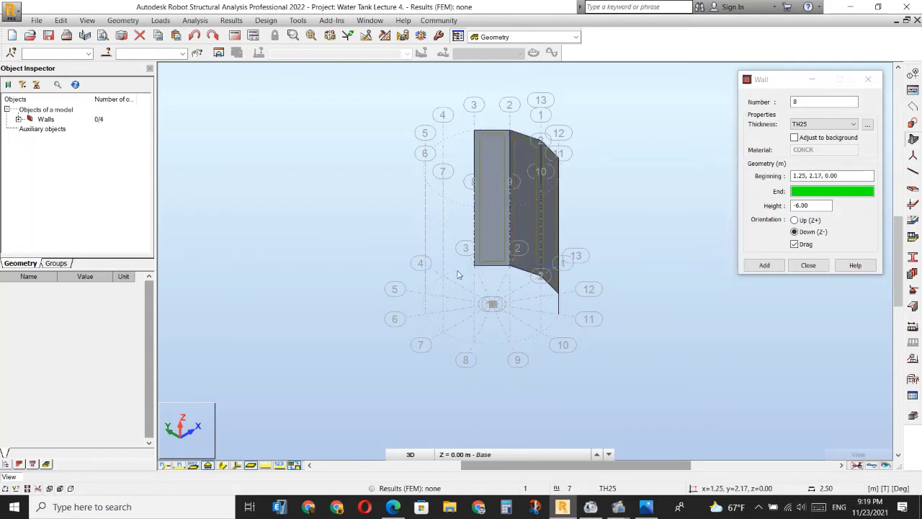
{"action": "left_click", "coordinate": [443, 276]}
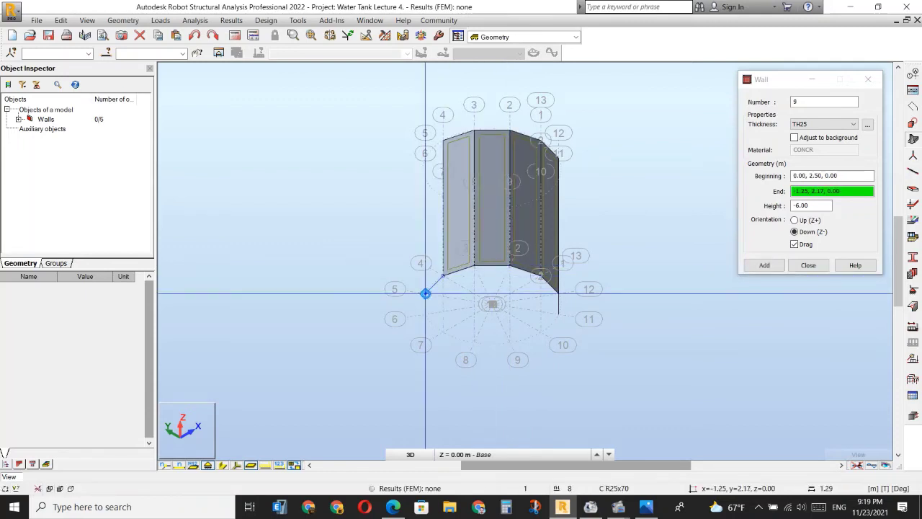
Step: Complete the ring of wall panels from angular axis 4 through 5 to 10 back to axis 11, and close the wall definition
{"action": "left_click", "coordinate": [426, 291]}
{"action": "left_click", "coordinate": [427, 310]}
{"action": "left_click", "coordinate": [443, 334]}
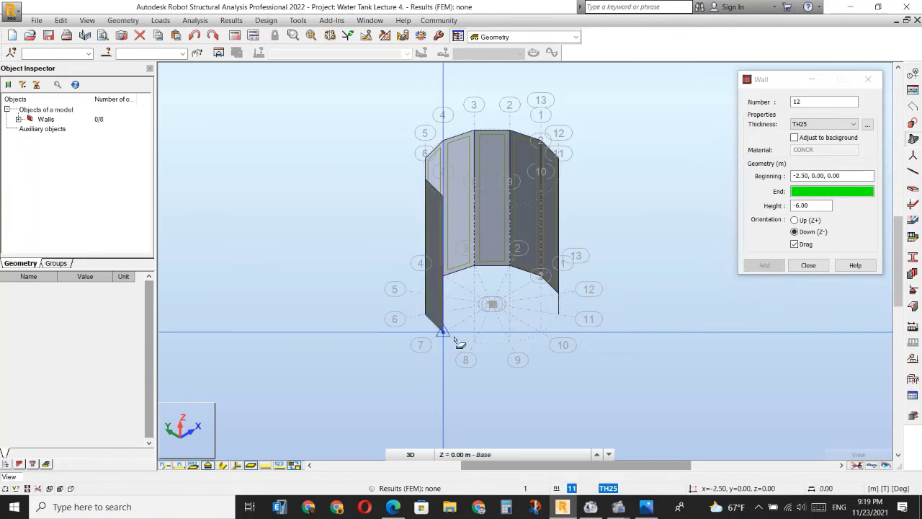
{"action": "left_click", "coordinate": [474, 342]}
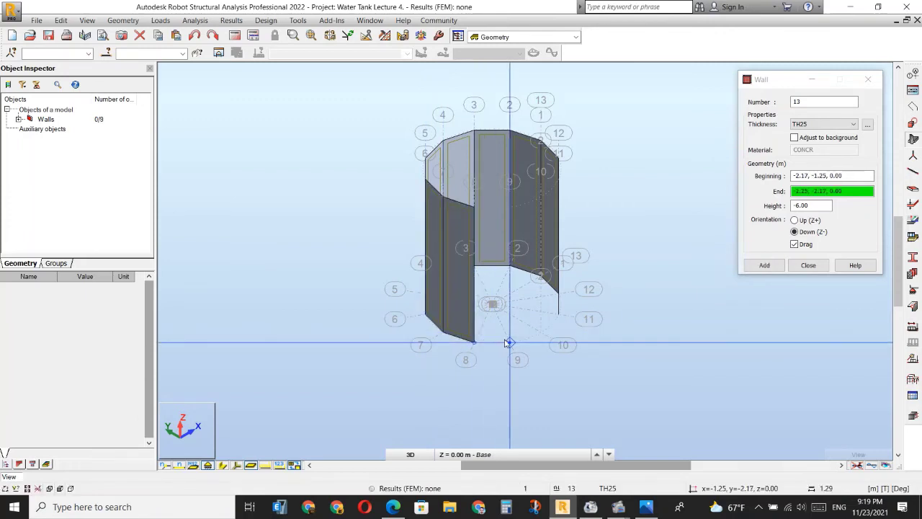
{"action": "left_click", "coordinate": [509, 342]}
{"action": "left_click", "coordinate": [540, 333]}
{"action": "left_click", "coordinate": [559, 315]}
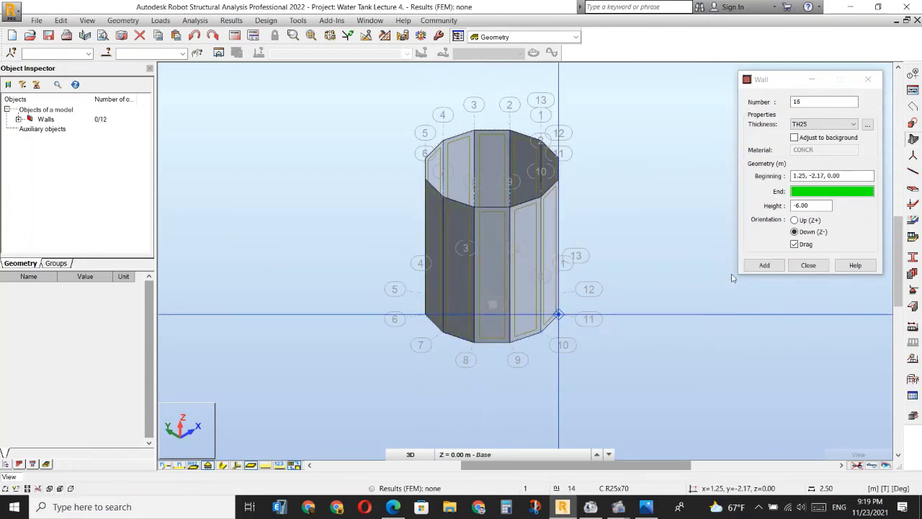
{"action": "left_click", "coordinate": [808, 266]}
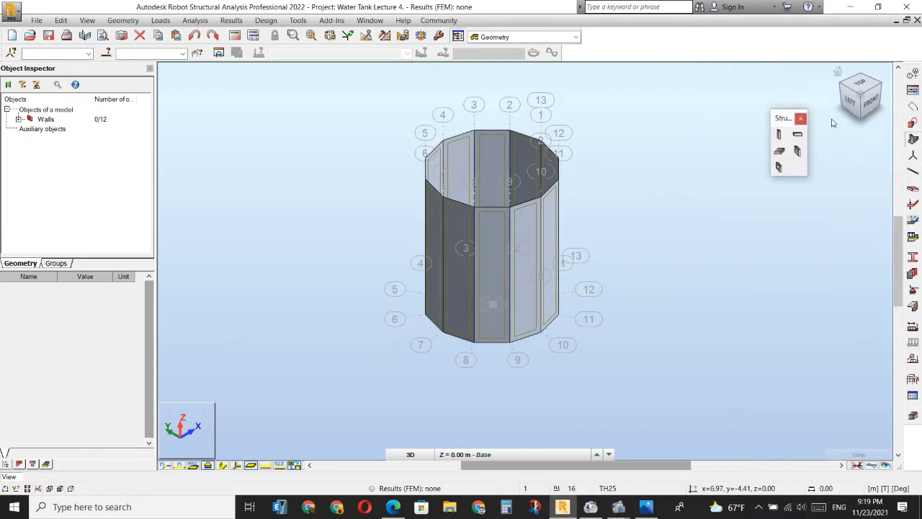
Step: Assign fixed linear supports to the bottom edges of all the tank walls
{"action": "left_click", "coordinate": [862, 106]}
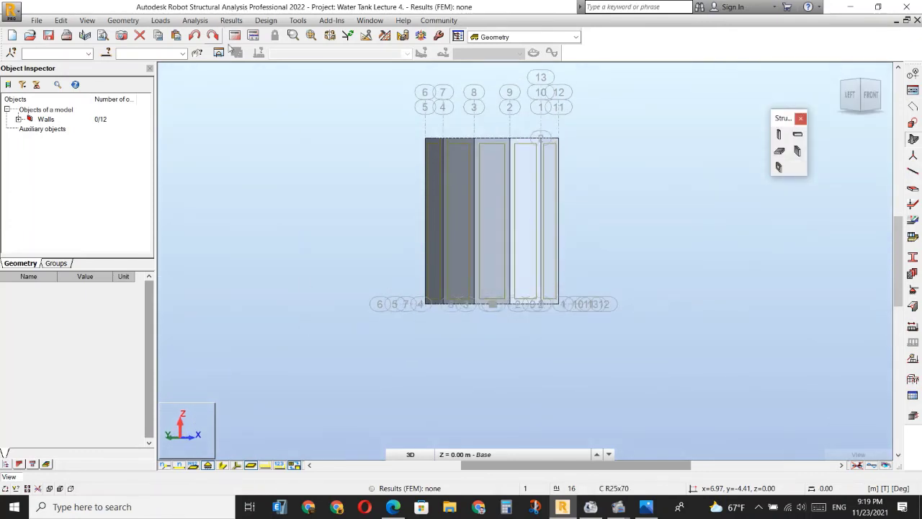
{"action": "left_click", "coordinate": [912, 188]}
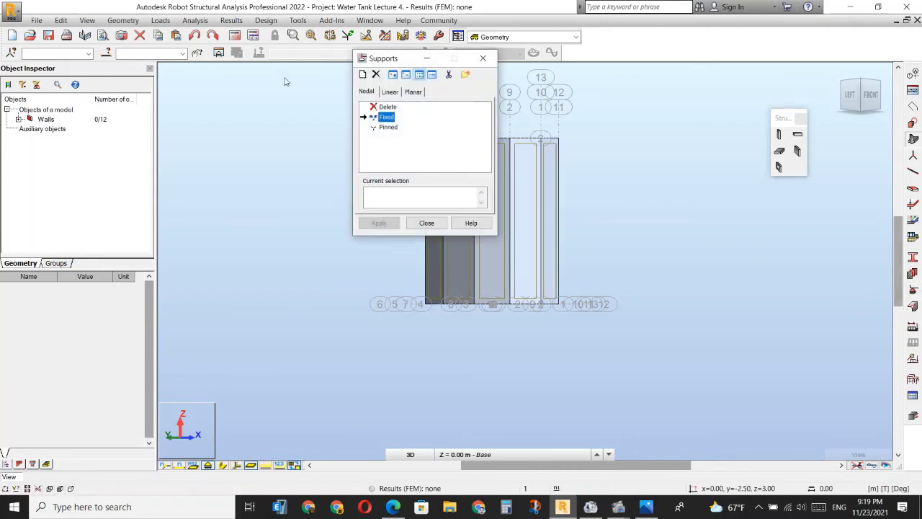
{"action": "left_click_drag", "start_coordinate": [376, 58], "coordinate": [639, 77]}
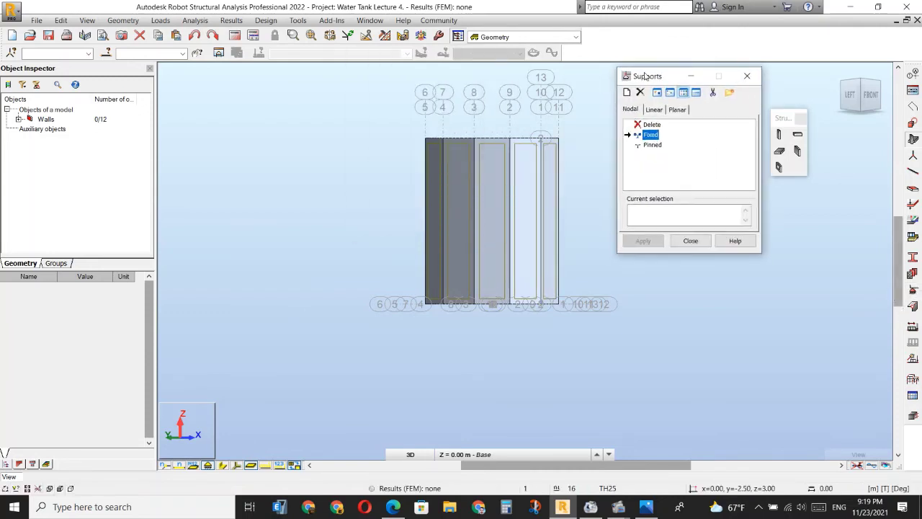
{"action": "left_click", "coordinate": [654, 113]}
{"action": "left_click", "coordinate": [646, 217]}
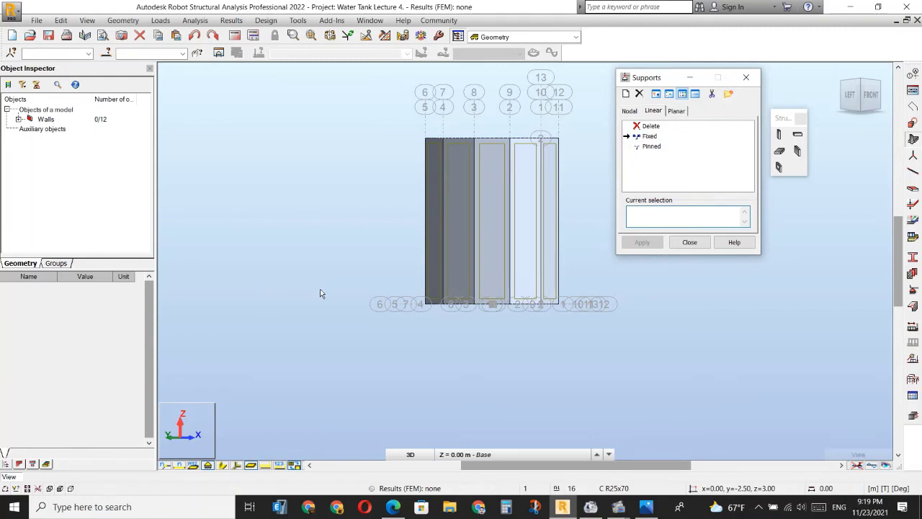
{"action": "left_click_drag", "start_coordinate": [321, 293], "coordinate": [627, 334]}
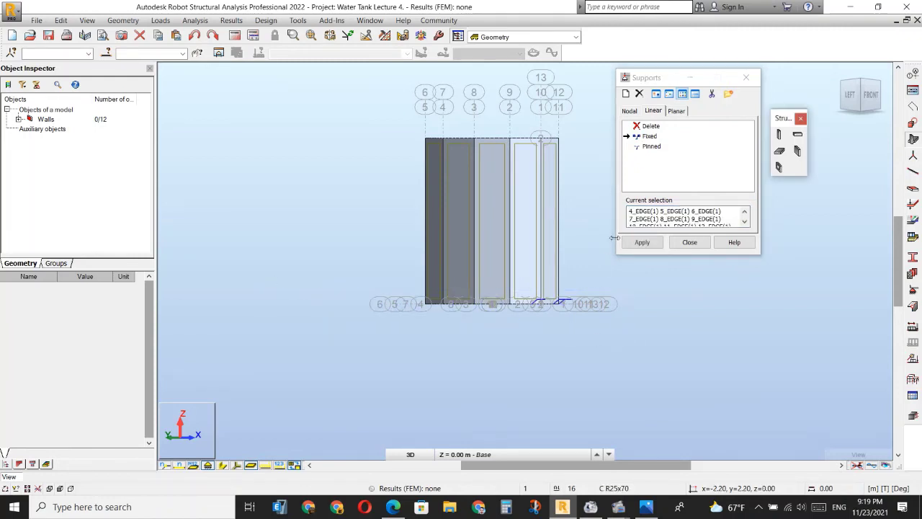
{"action": "left_click", "coordinate": [647, 242]}
{"action": "left_click", "coordinate": [690, 243]}
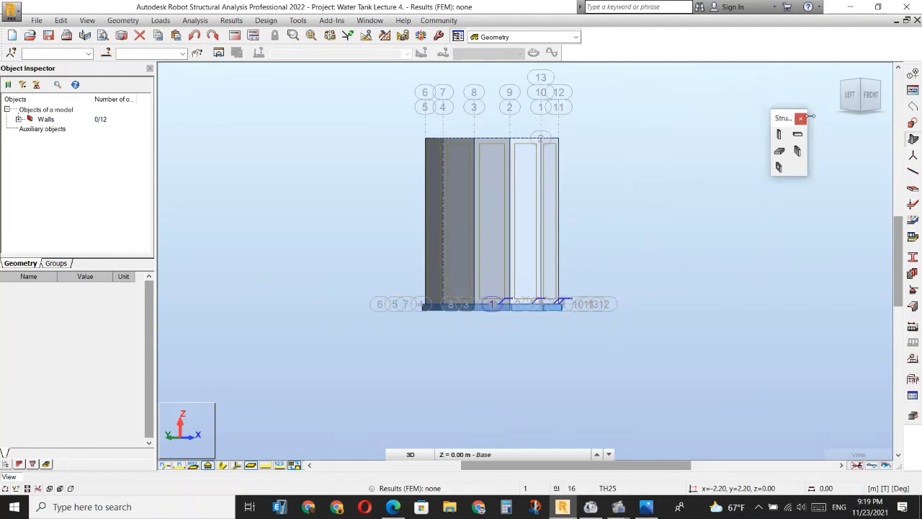
Step: Display the wall panels' local coordinate systems in a top view with the global X axis horizontal
{"action": "left_click", "coordinate": [862, 84]}
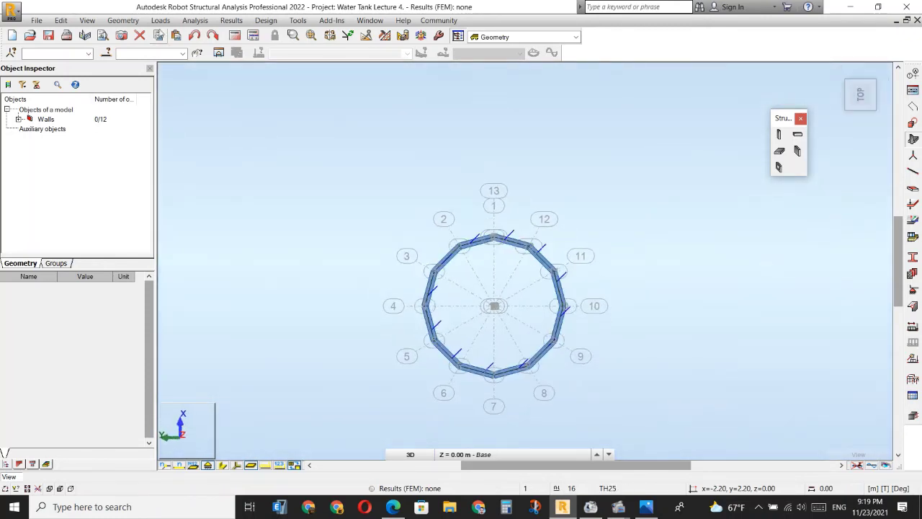
{"action": "left_click", "coordinate": [236, 465]}
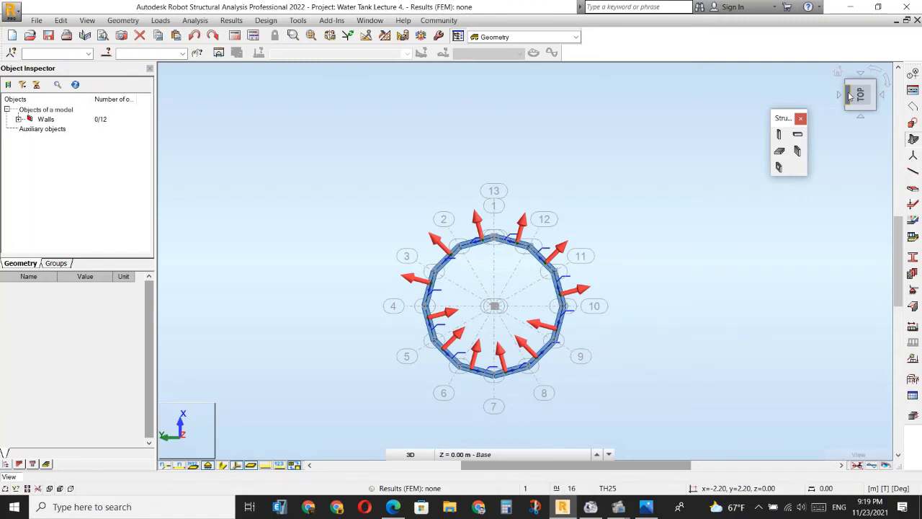
{"action": "left_click", "coordinate": [888, 85]}
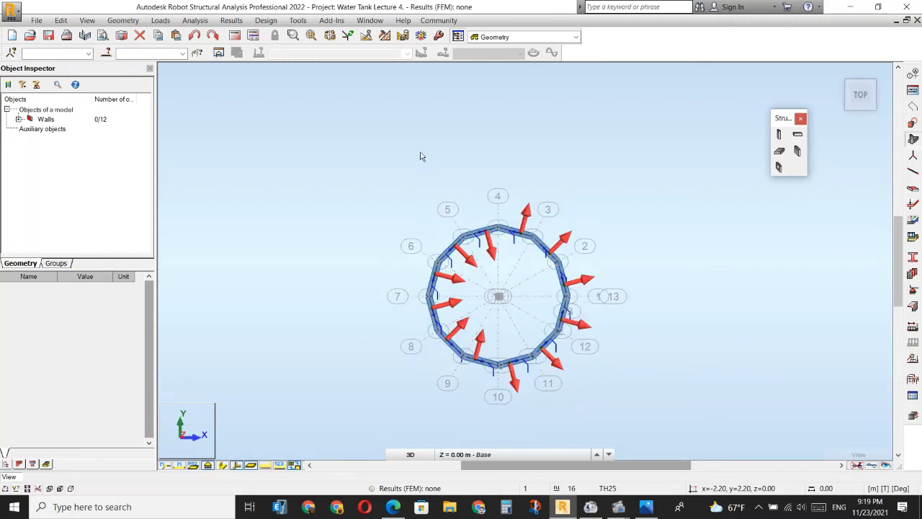
Step: Reverse the local Z axis sense of wall panels 9 to 14, on the half of the tank where it points inwards
{"action": "left_click_drag", "start_coordinate": [488, 142], "coordinate": [383, 393]}
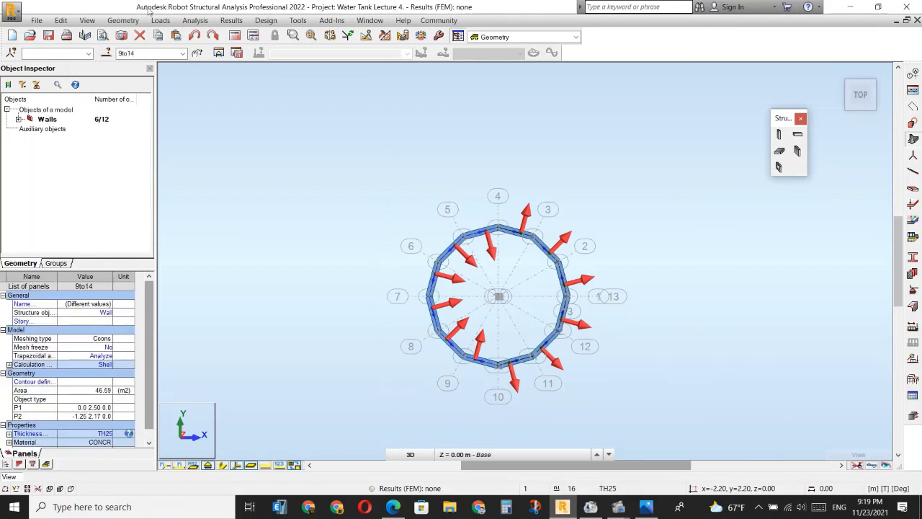
{"action": "left_click", "coordinate": [123, 20]}
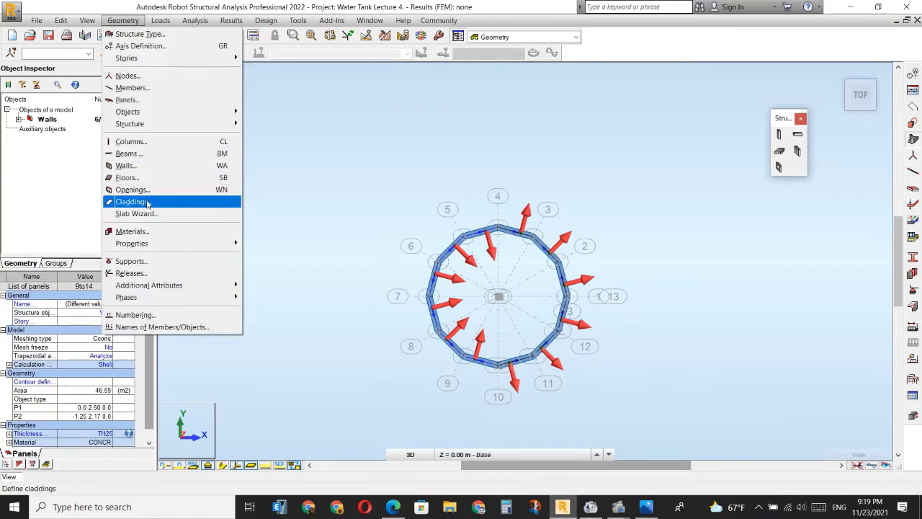
{"action": "mouse_move", "coordinate": [161, 244]}
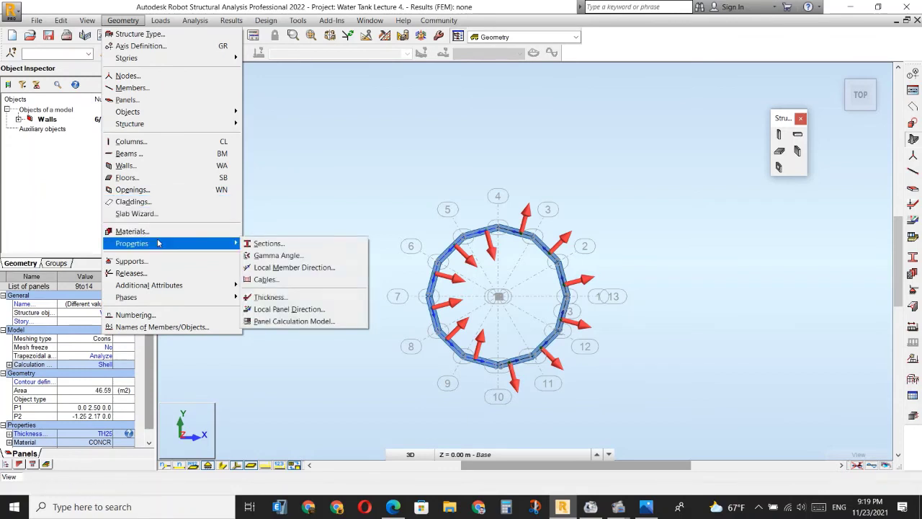
{"action": "left_click", "coordinate": [299, 309]}
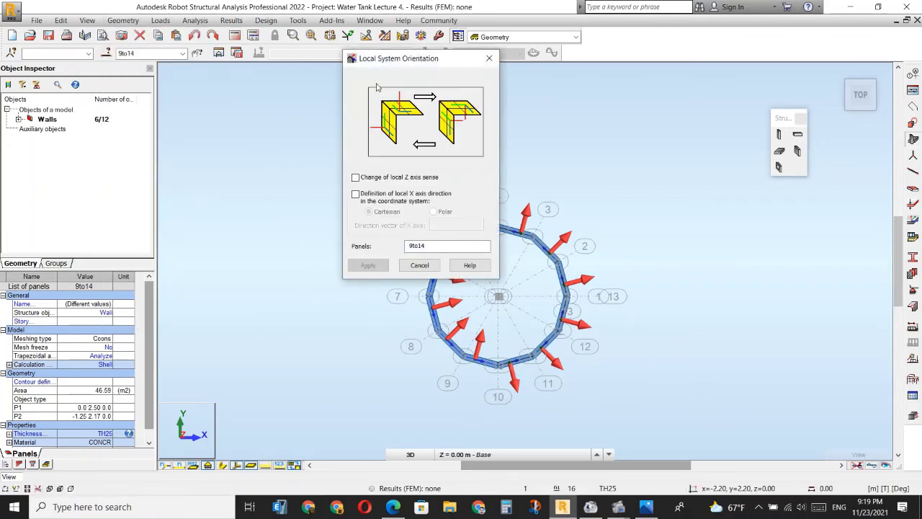
{"action": "left_click_drag", "start_coordinate": [382, 61], "coordinate": [257, 72]}
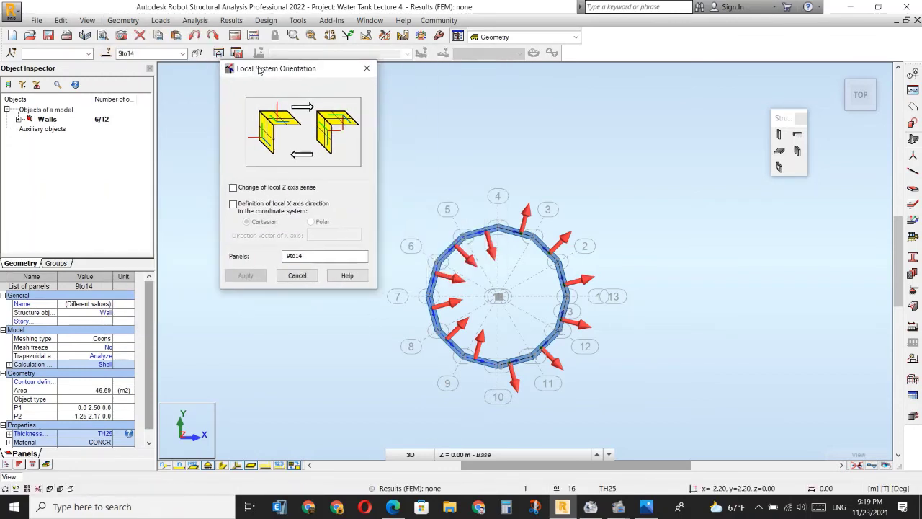
{"action": "left_click", "coordinate": [237, 190]}
{"action": "left_click", "coordinate": [243, 275]}
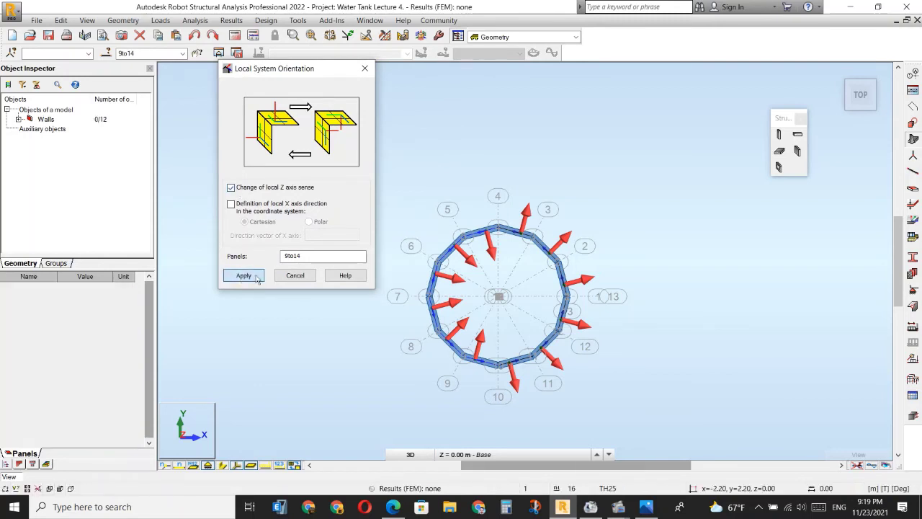
{"action": "left_click", "coordinate": [295, 275]}
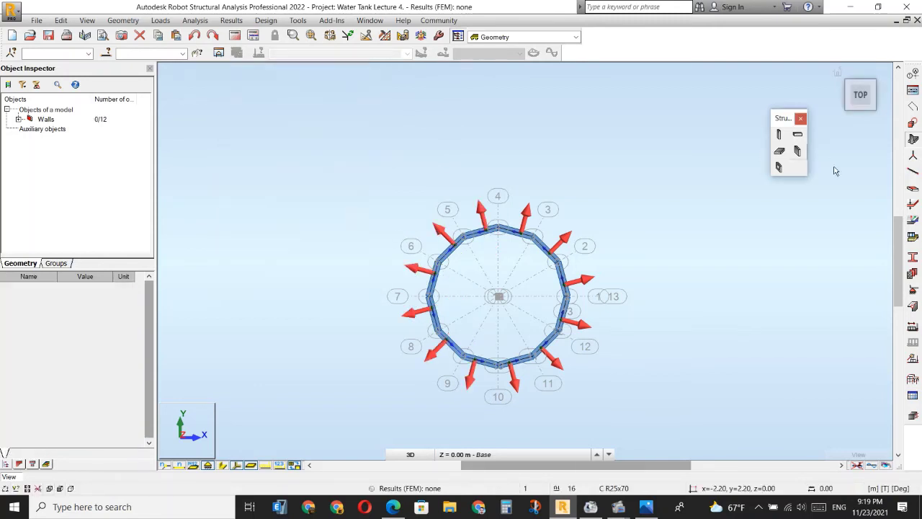
Step: Add load case 1 named DL1 with a dead nature
{"action": "left_click", "coordinate": [849, 108]}
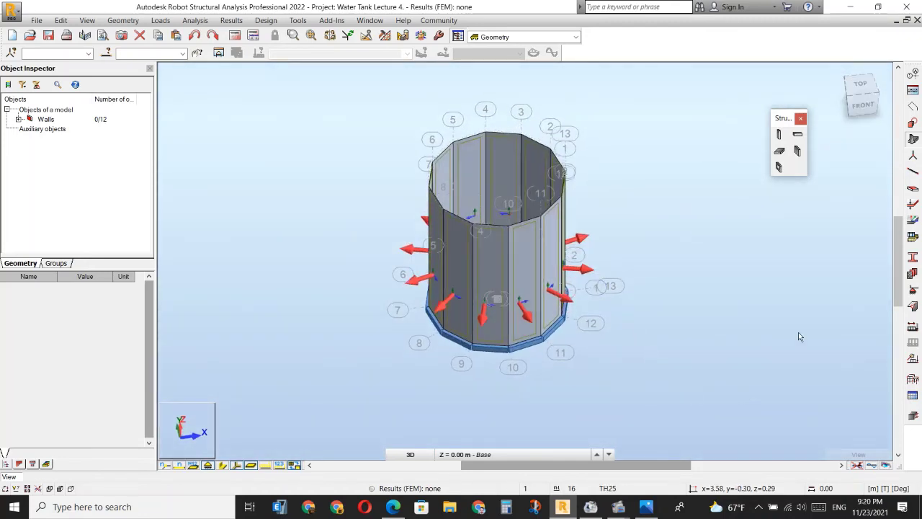
{"action": "left_click", "coordinate": [913, 326]}
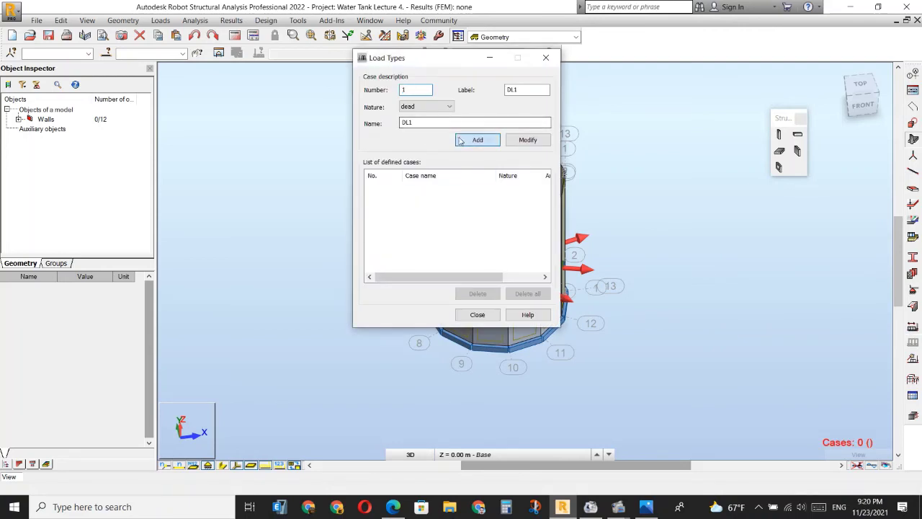
{"action": "key", "text": "Return"}
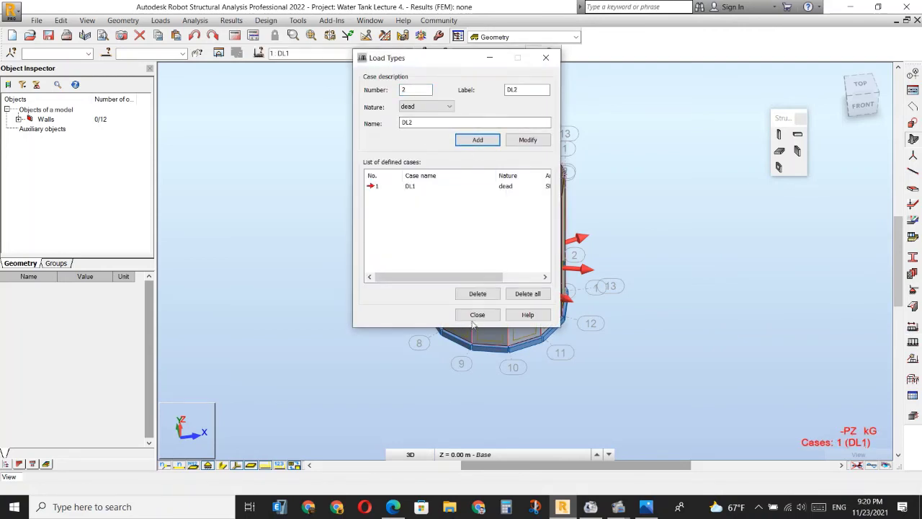
{"action": "left_click", "coordinate": [475, 315]}
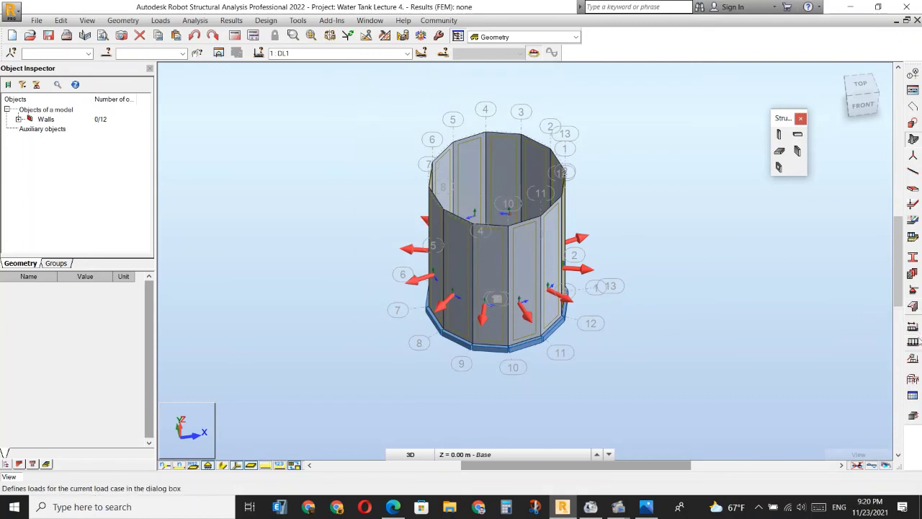
Step: Define a hydrostatic pressure surface load in case DL1 with a liquid unit weight of 1000 kg/m3, acting according to the -Z axis
{"action": "left_click", "coordinate": [913, 342]}
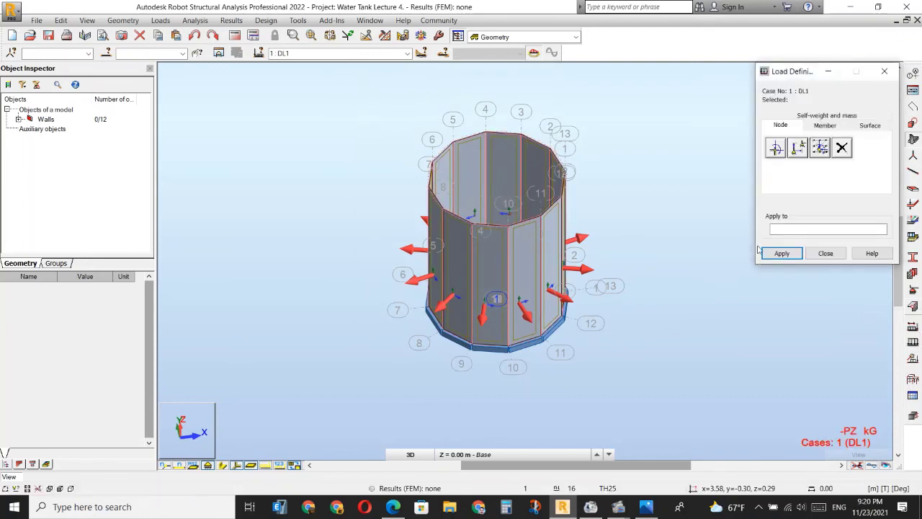
{"action": "left_click", "coordinate": [865, 125]}
{"action": "left_click", "coordinate": [840, 148]}
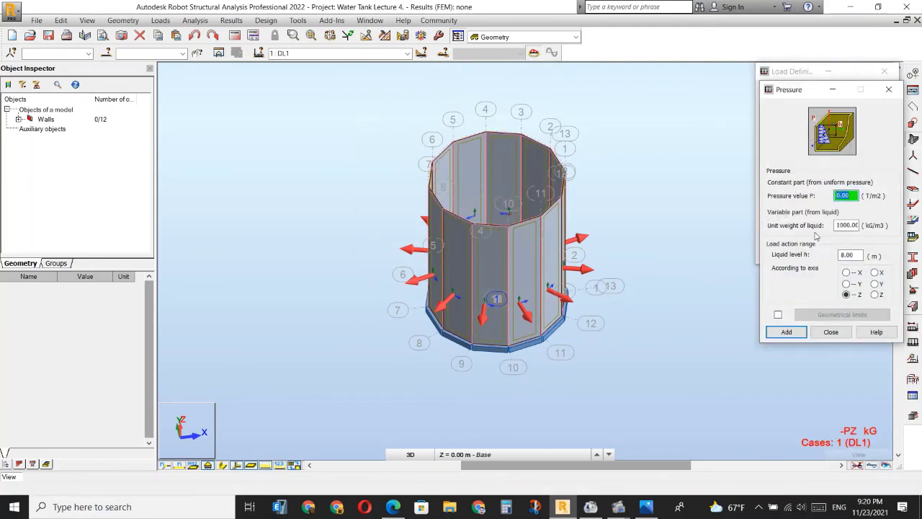
{"action": "key", "text": "Tab"}
{"action": "key", "text": "Tab"}
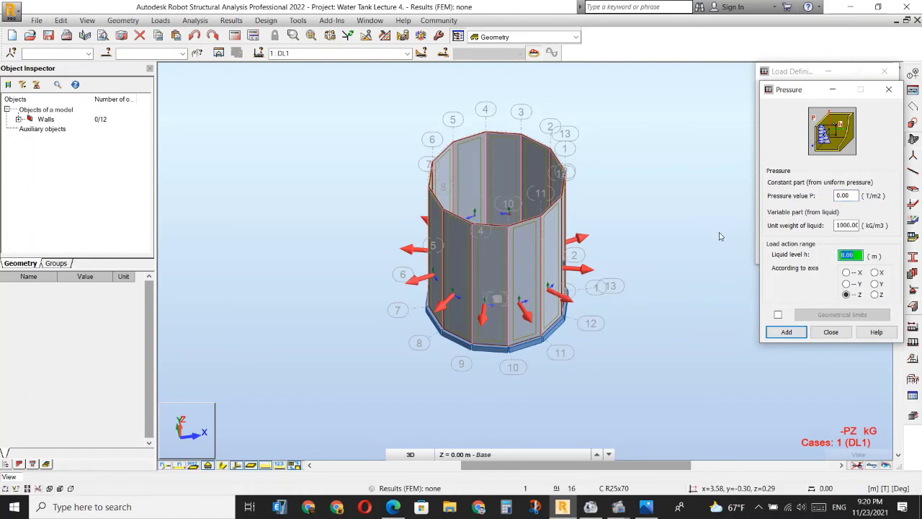
{"action": "left_click", "coordinate": [785, 332]}
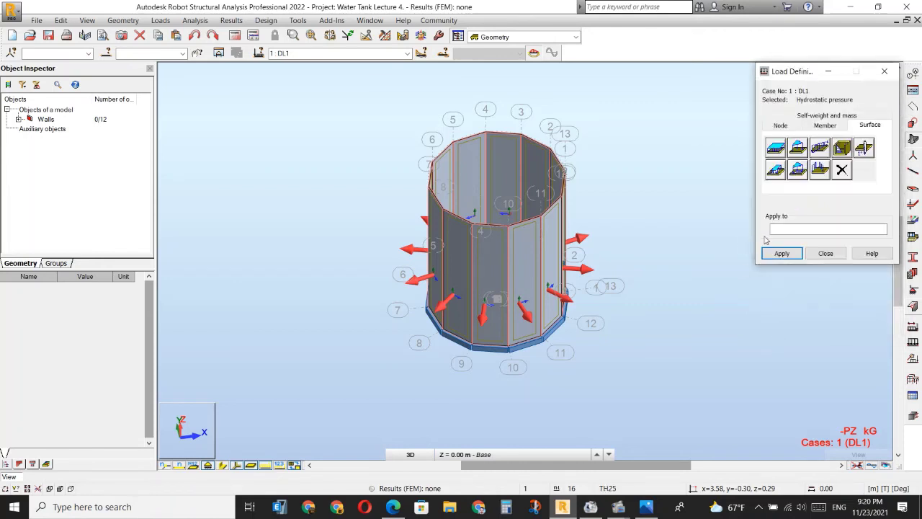
Step: Apply the hydrostatic pressure load to all twelve wall panels, 4 to 15, and finish defining loads
{"action": "left_click_drag", "start_coordinate": [628, 116], "coordinate": [293, 221]}
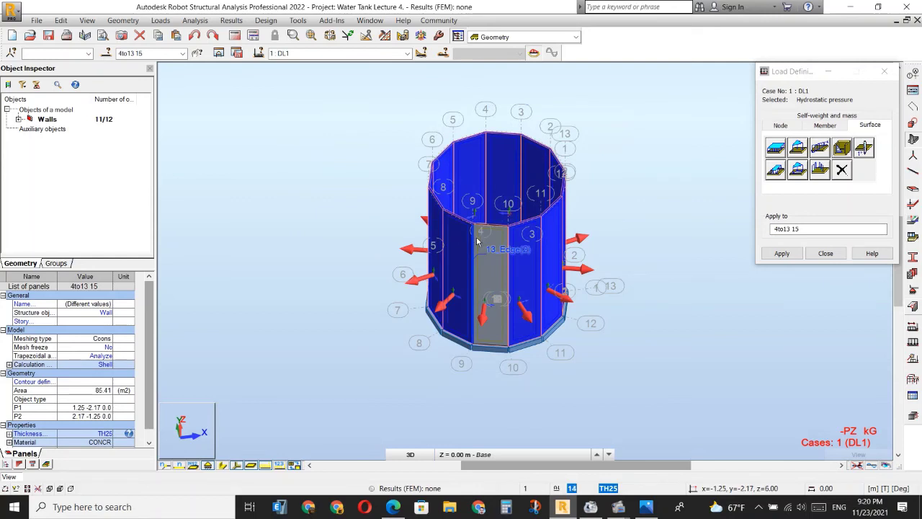
{"action": "left_click_drag", "start_coordinate": [477, 218], "coordinate": [379, 302]}
{"action": "left_click", "coordinate": [780, 253]}
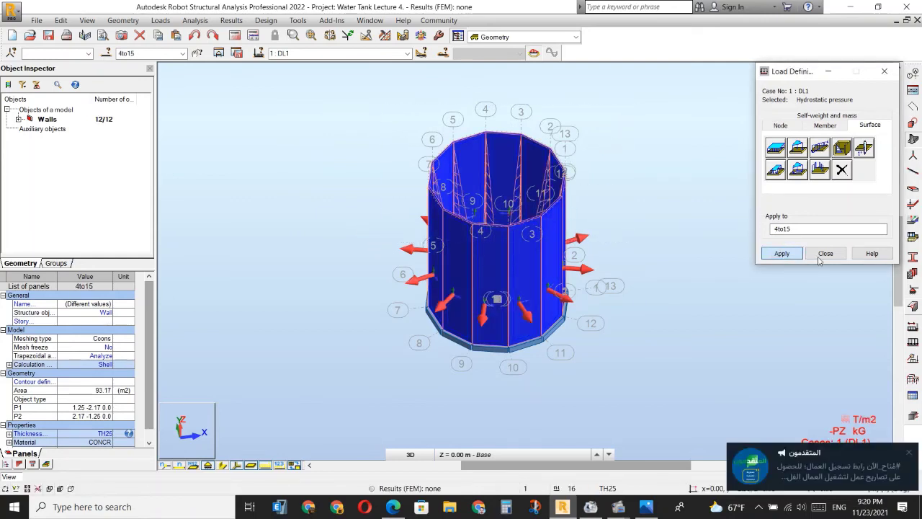
{"action": "left_click", "coordinate": [819, 254]}
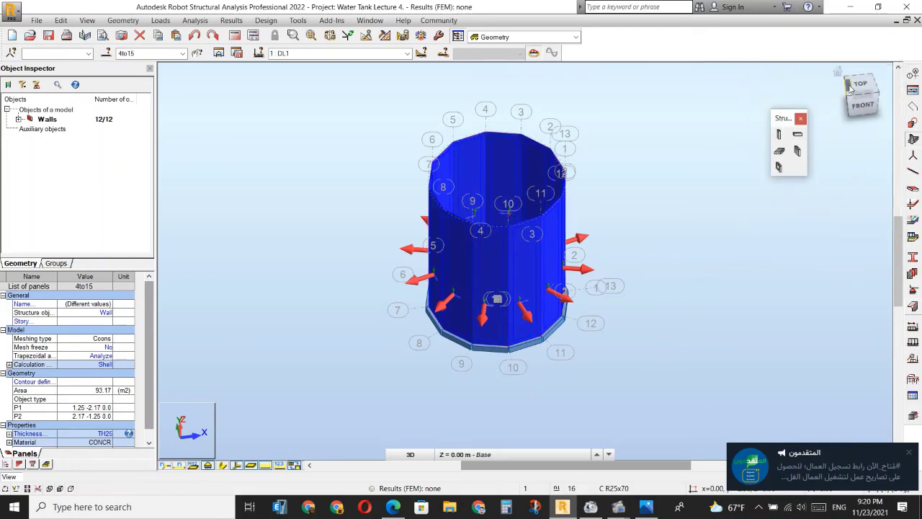
Step: Examine the hydrostatic load symbols and their direction on the tank walls from the top and the front
{"action": "left_click", "coordinate": [859, 89]}
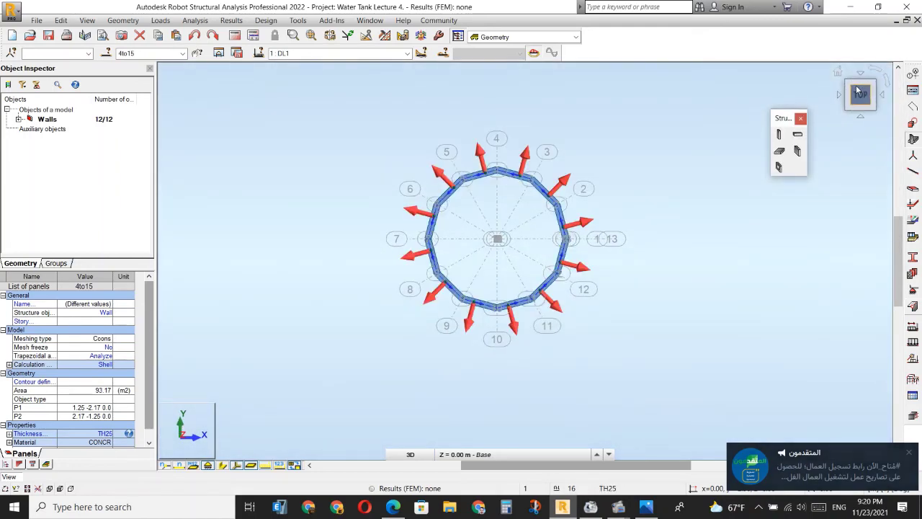
{"action": "left_click", "coordinate": [264, 466]}
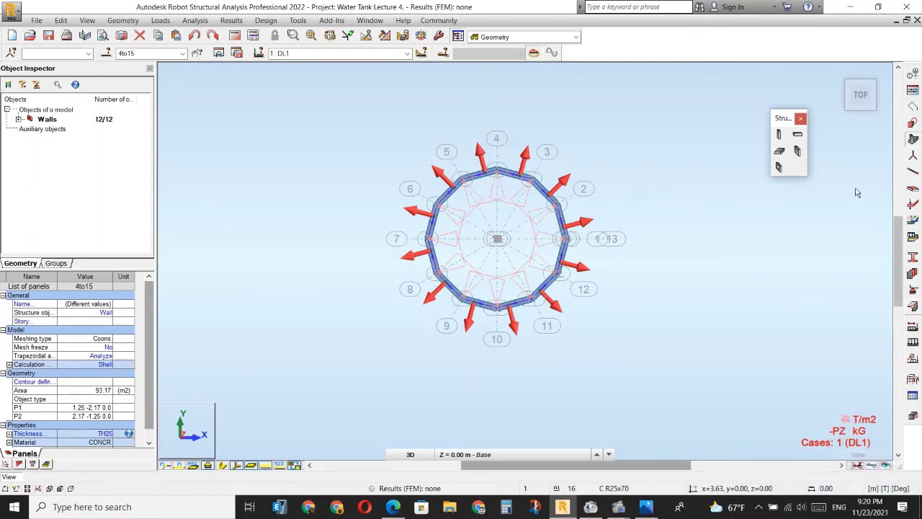
{"action": "left_click", "coordinate": [848, 107]}
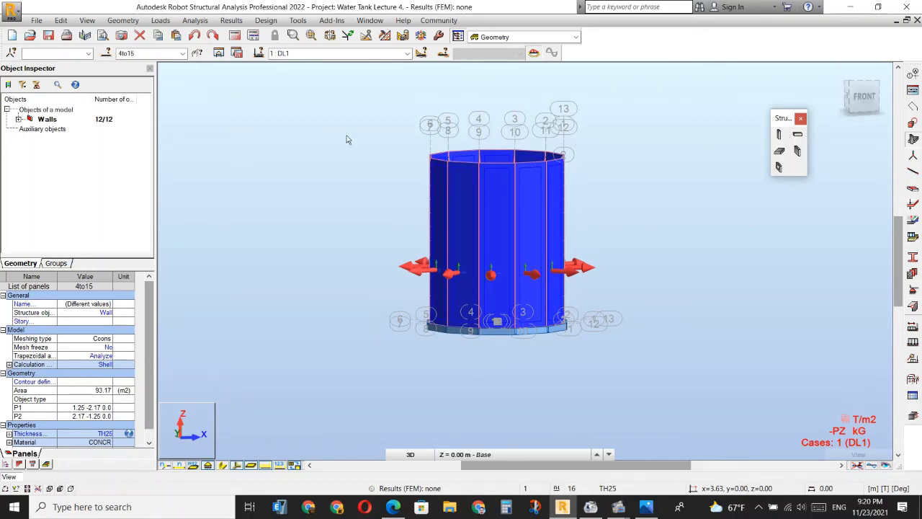
Step: Run the structural calculation and display a map of the Mxx moments on the tank walls
{"action": "left_click", "coordinate": [234, 36]}
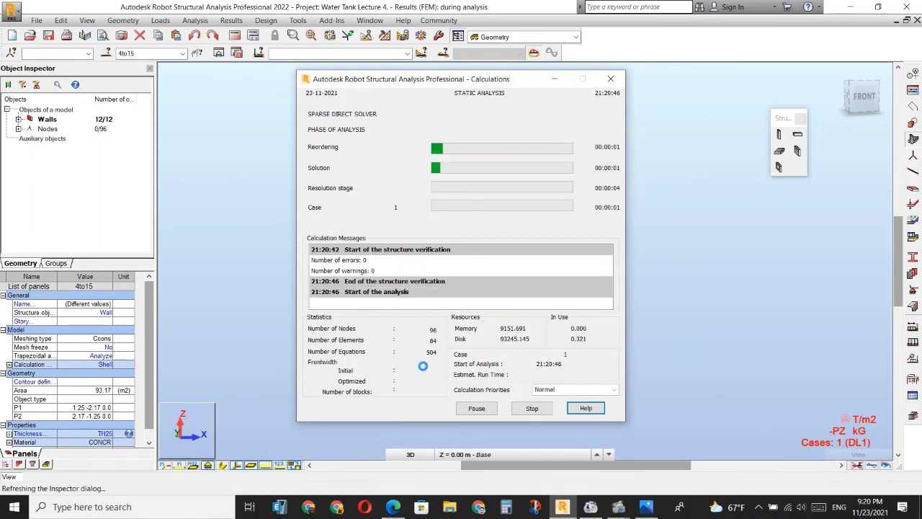
{"action": "left_click", "coordinate": [231, 20]}
{"action": "left_click", "coordinate": [239, 87]}
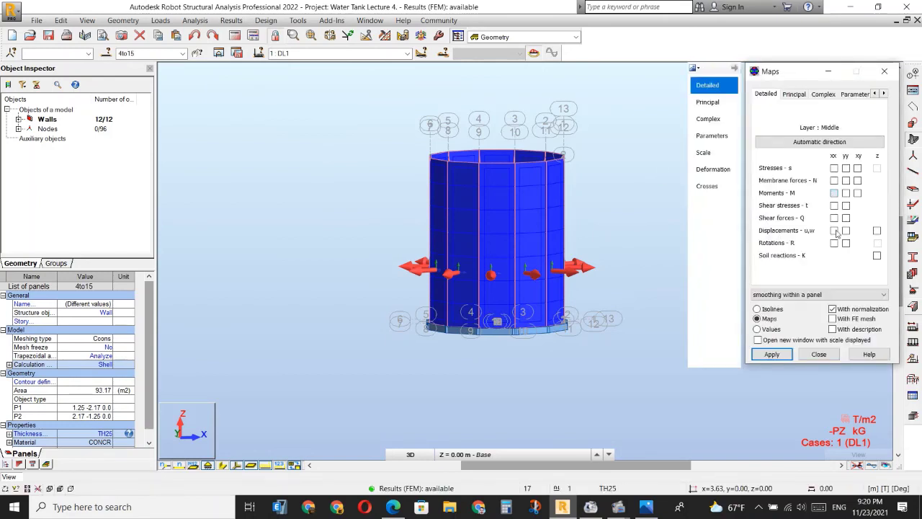
{"action": "left_click", "coordinate": [771, 354]}
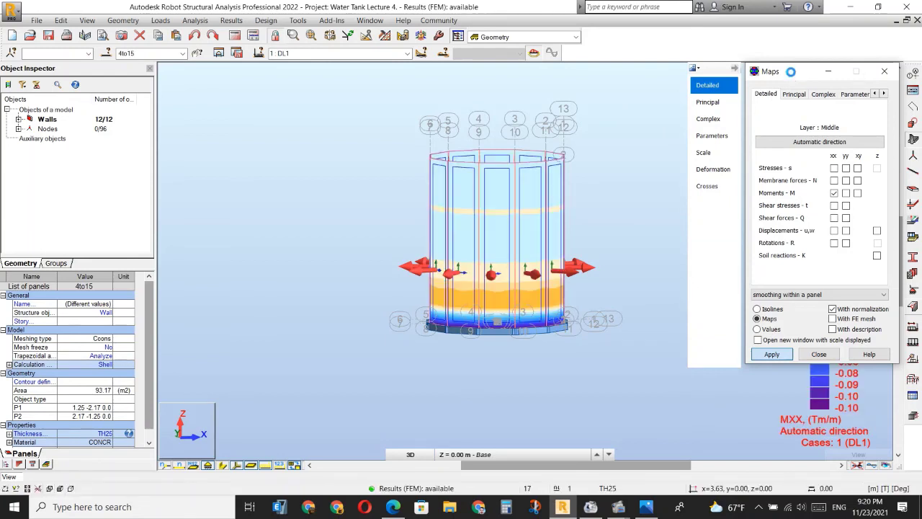
Step: Move the Maps dialog clear of the legend and replace the Mxx map with the Myy moment map on the walls
{"action": "left_click_drag", "start_coordinate": [299, 161], "coordinate": [325, 156]}
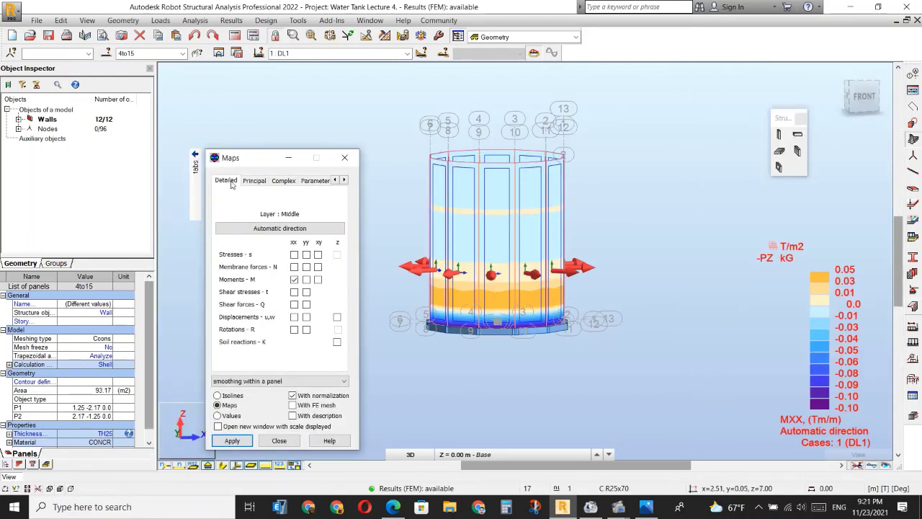
{"action": "left_click_drag", "start_coordinate": [252, 162], "coordinate": [253, 113]}
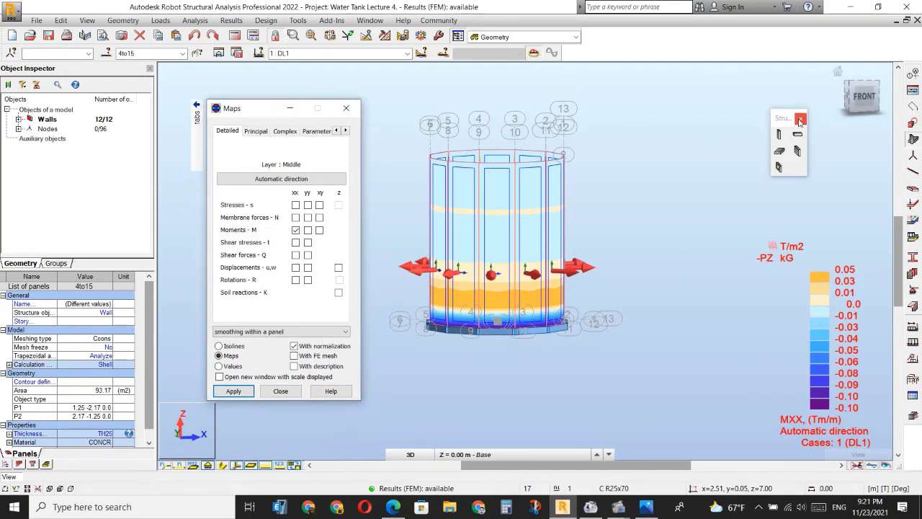
{"action": "left_click", "coordinate": [865, 84]}
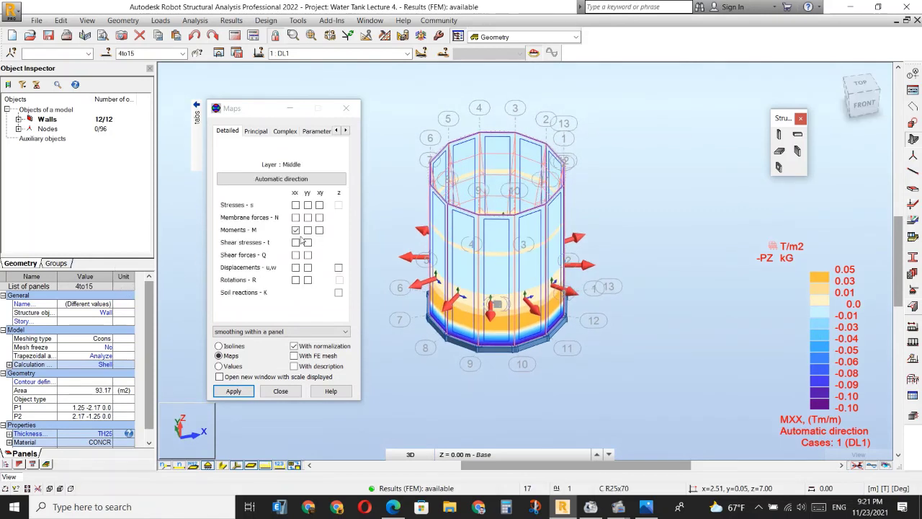
{"action": "left_click", "coordinate": [307, 230]}
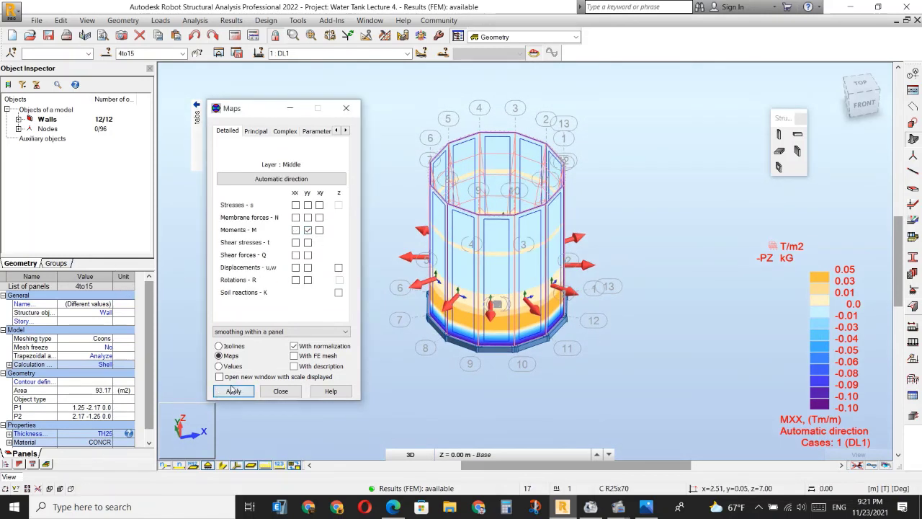
{"action": "left_click", "coordinate": [230, 392]}
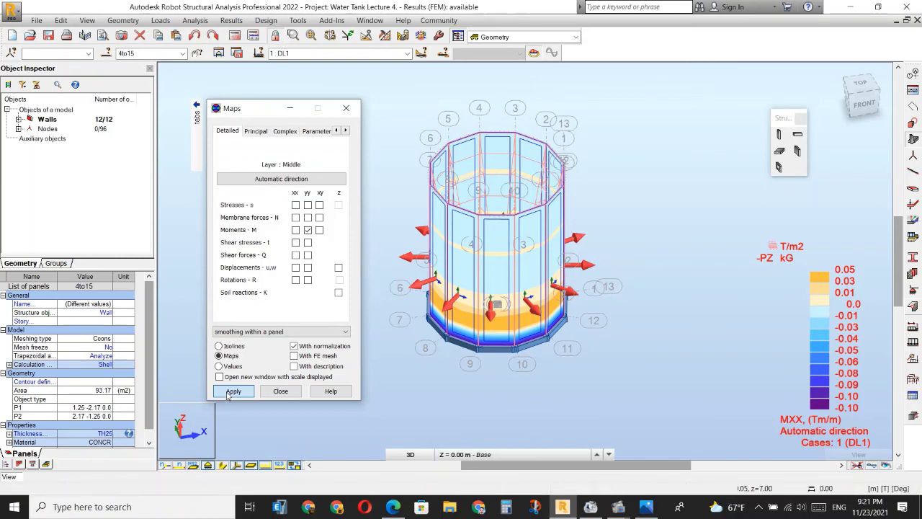